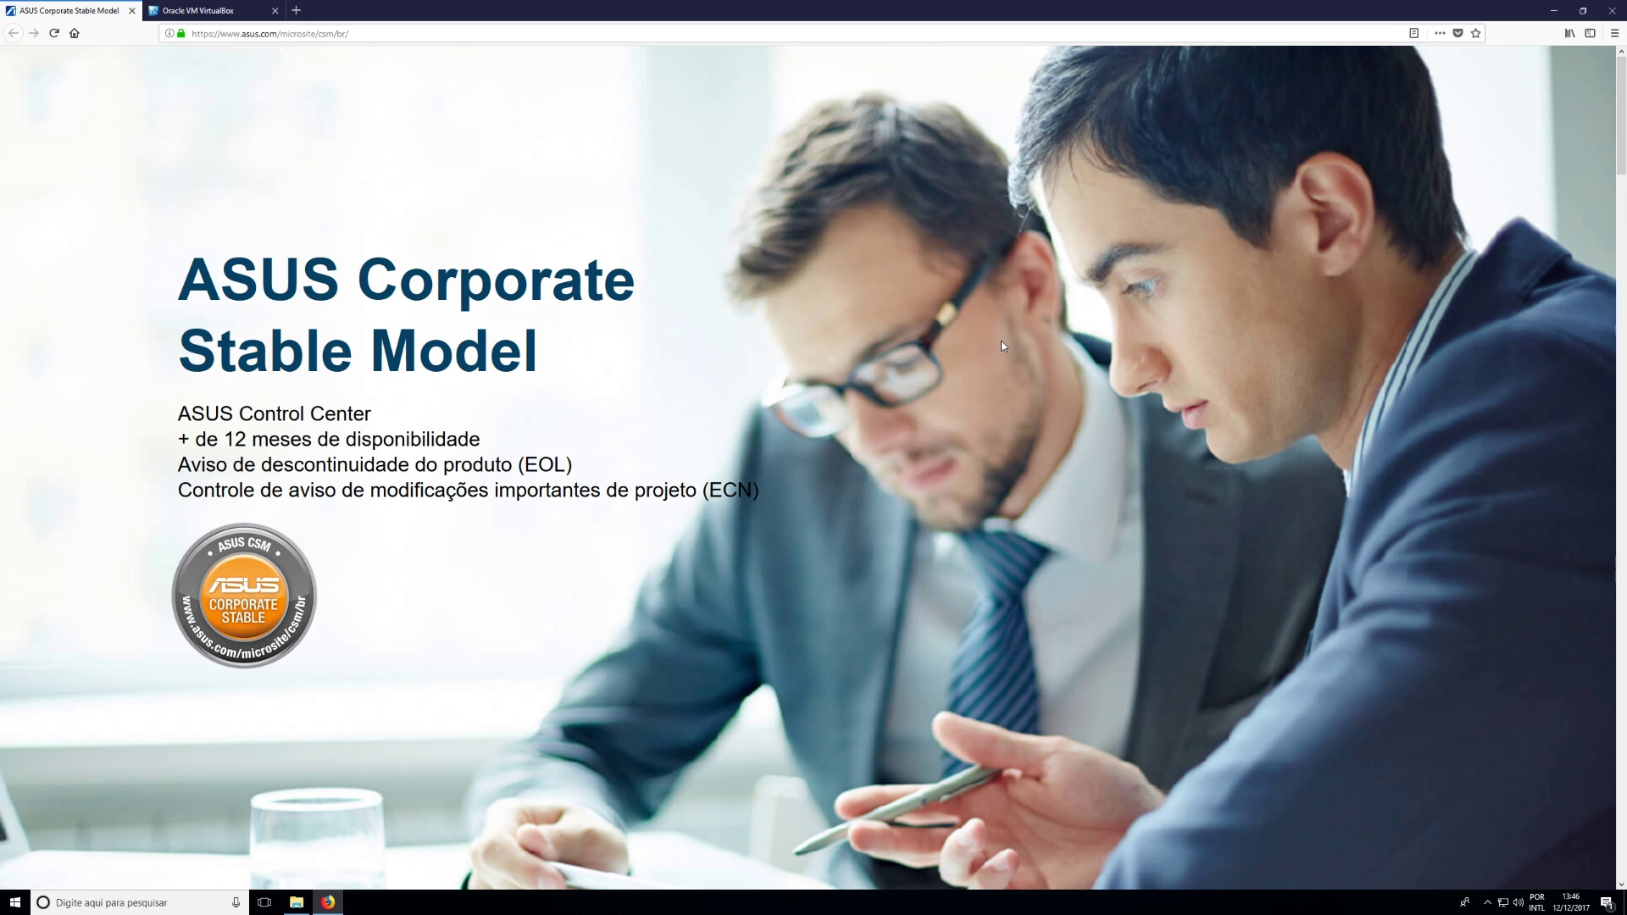
Step: Scroll the ASUS page to the DOWNLOAD DO SOFTWARE section
scroll(1000, 373, down, 20)
scroll(1008, 415, down, 7)
scroll(1008, 415, up, 6)
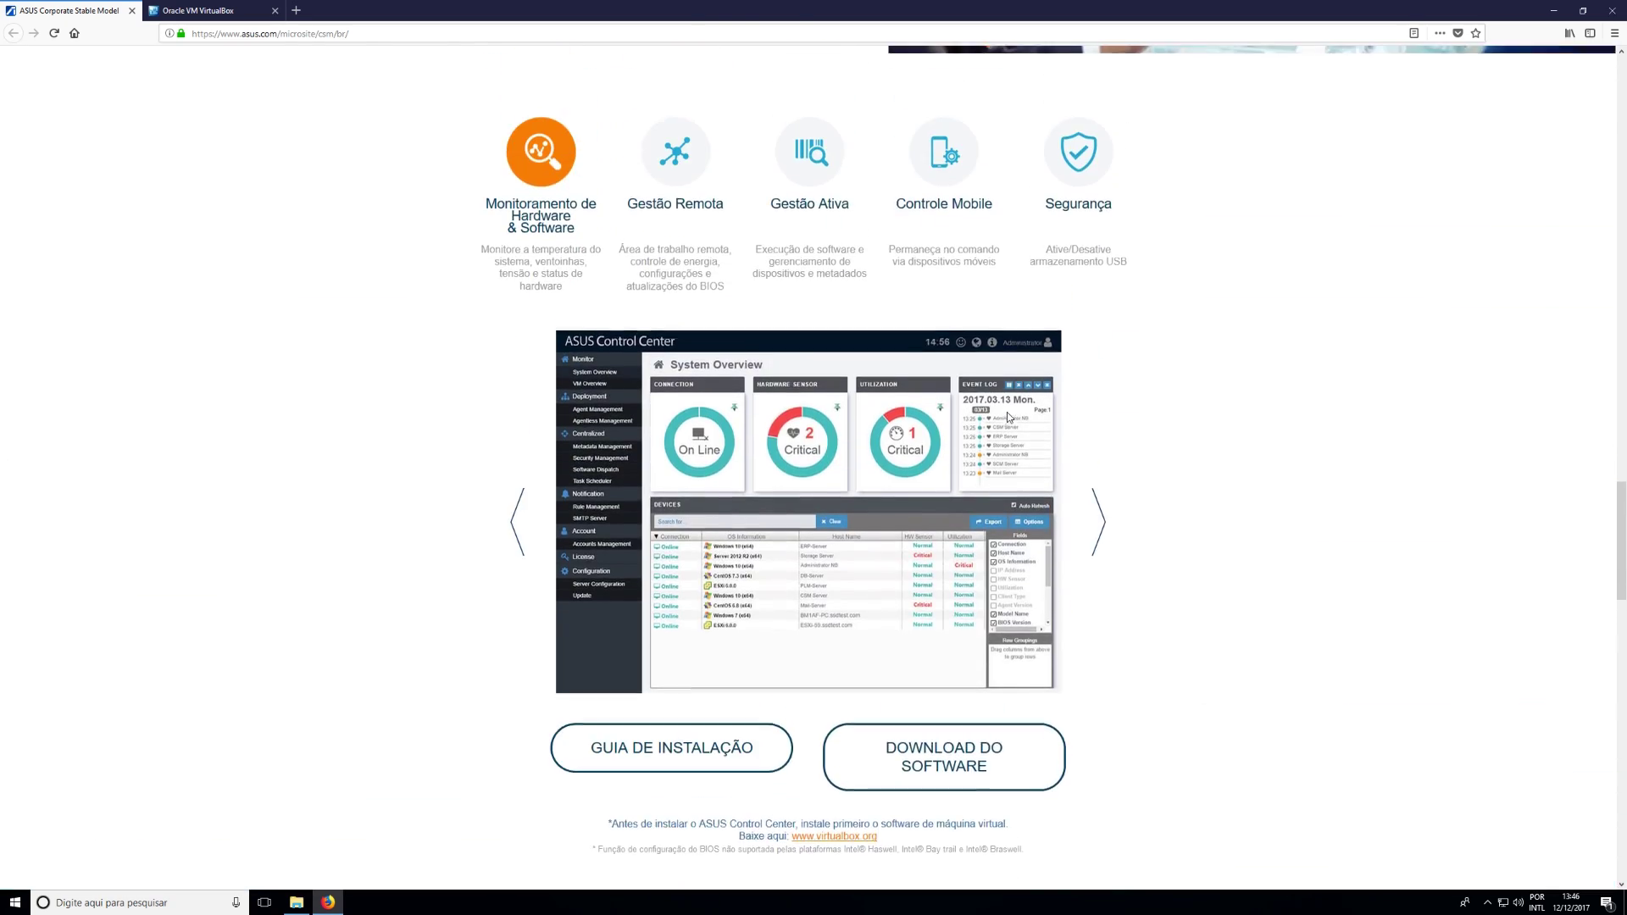
scroll(1007, 415, up, 12)
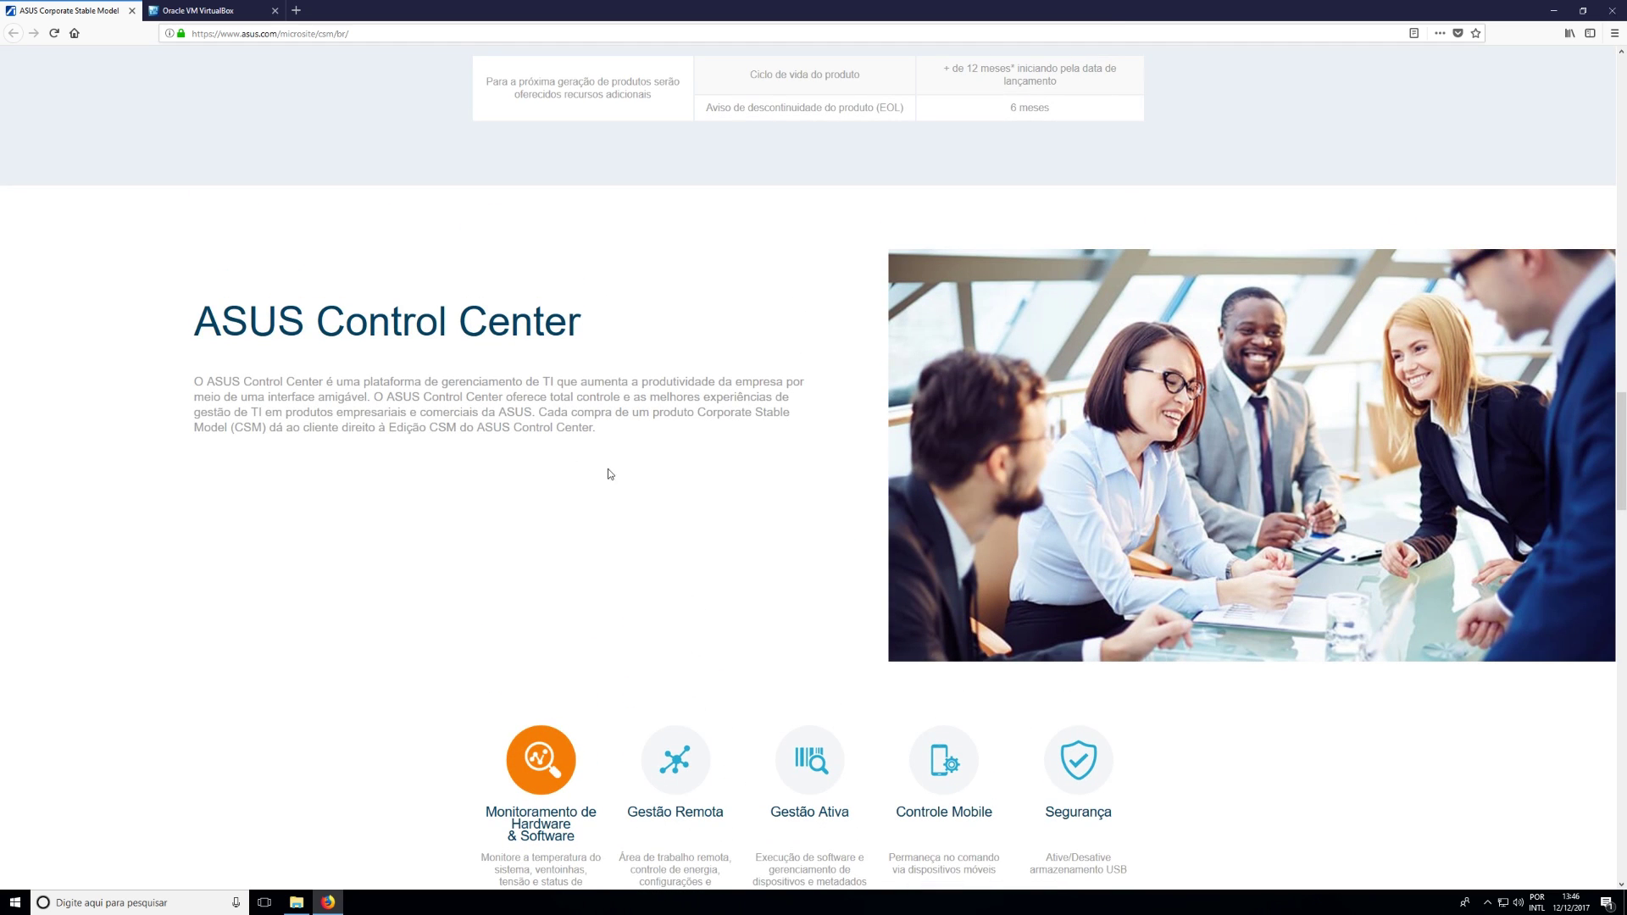
scroll(701, 473, down, 9)
scroll(862, 654, down, 6)
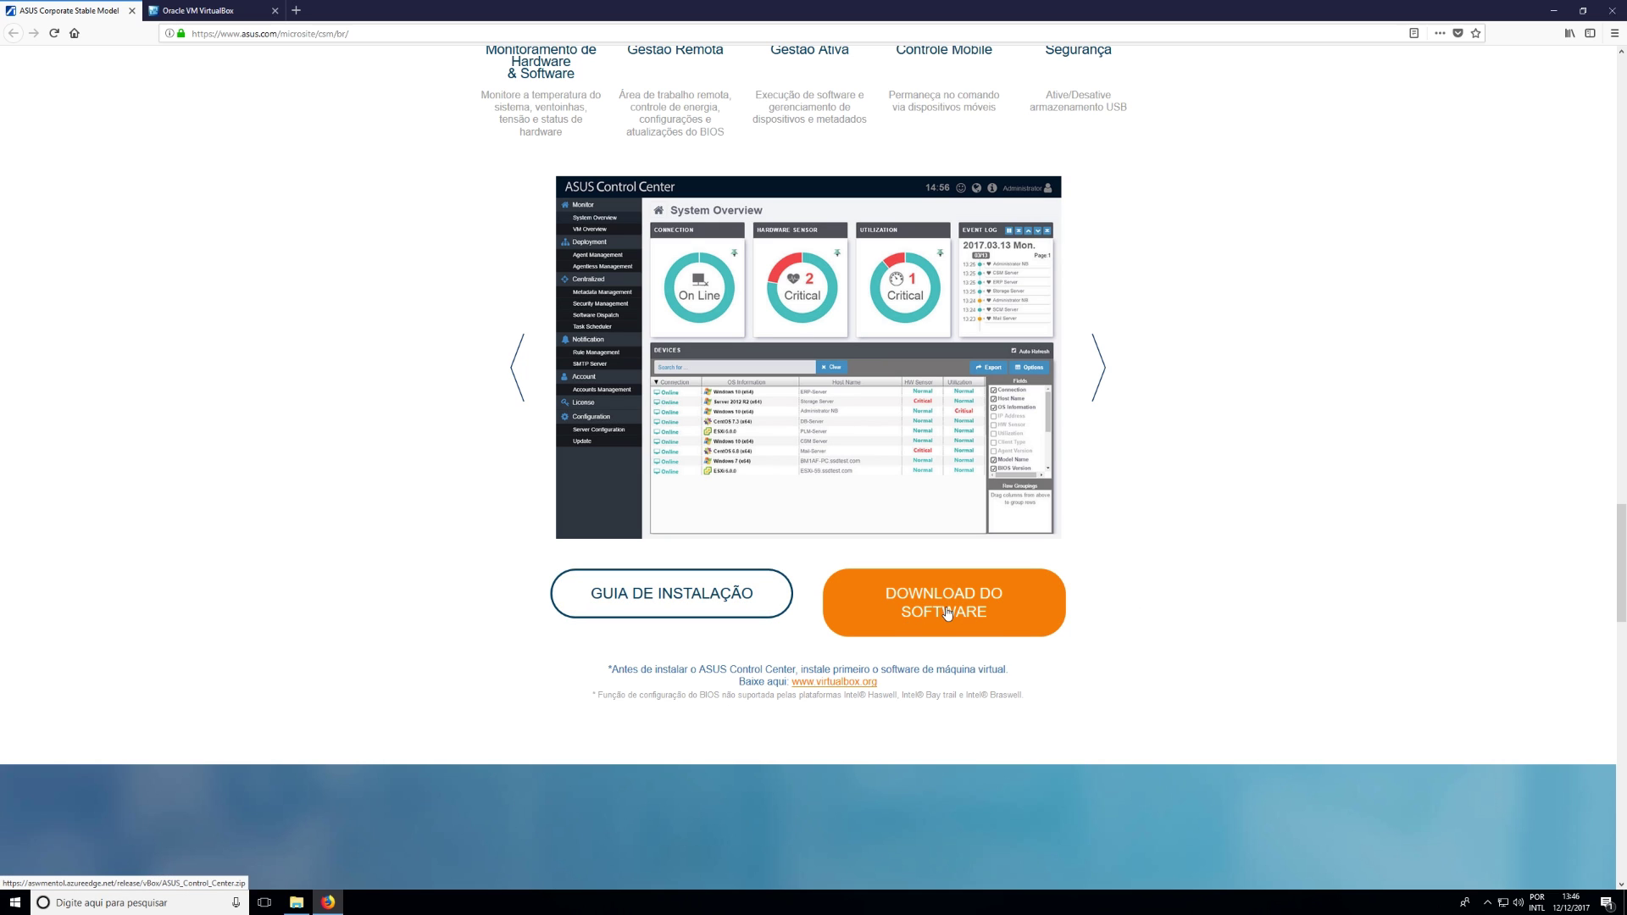
click(306, 904)
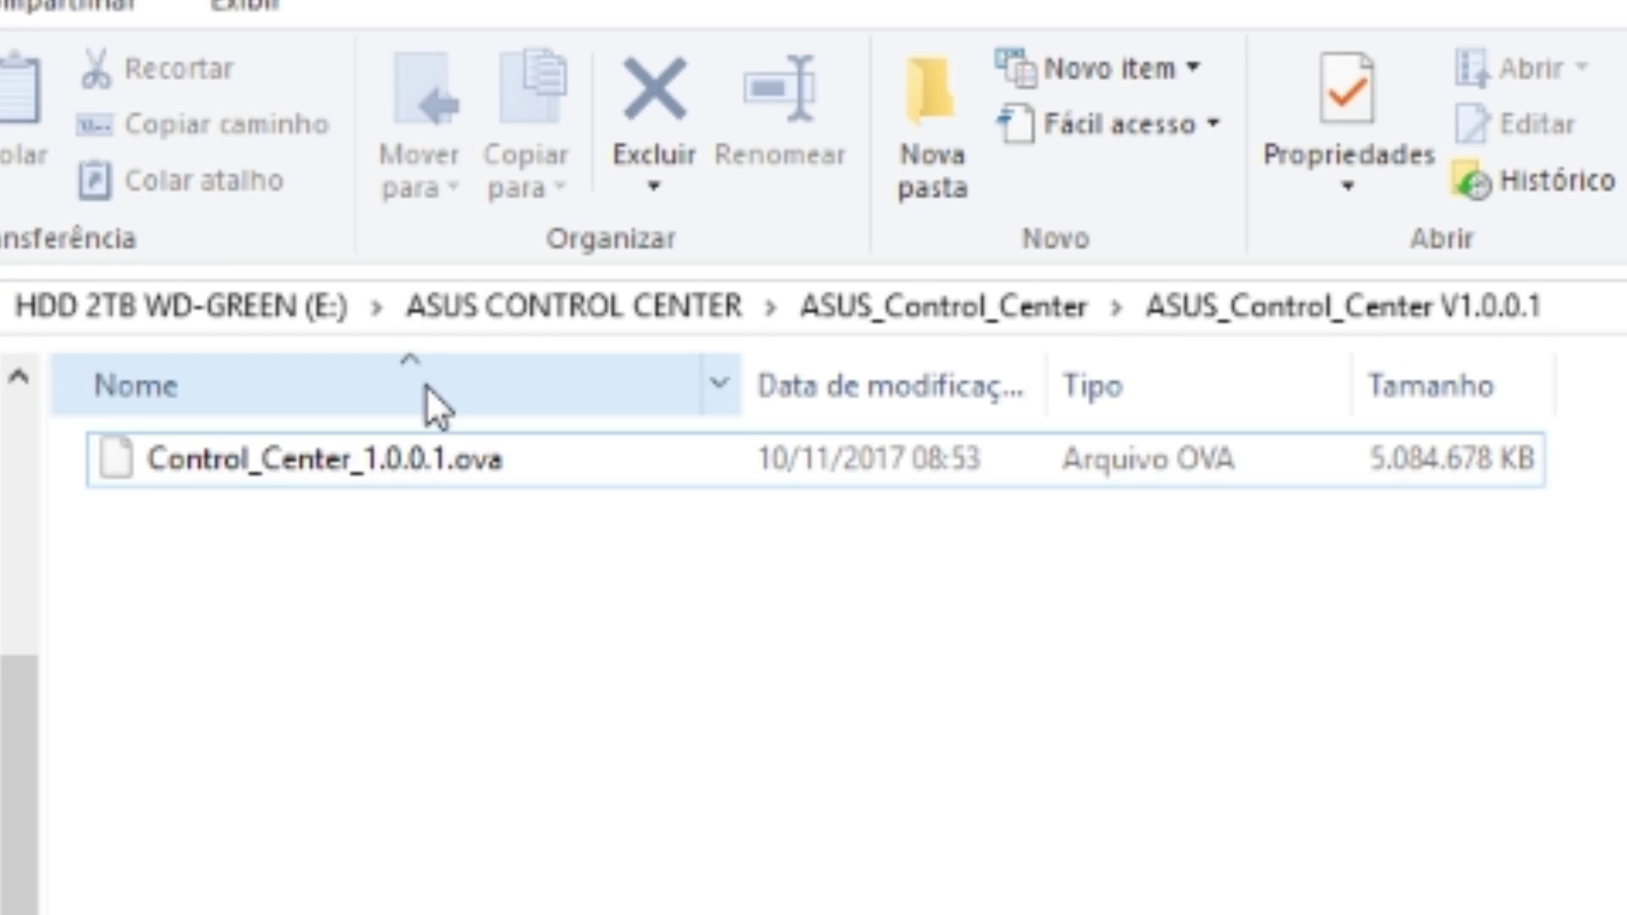
click(661, 404)
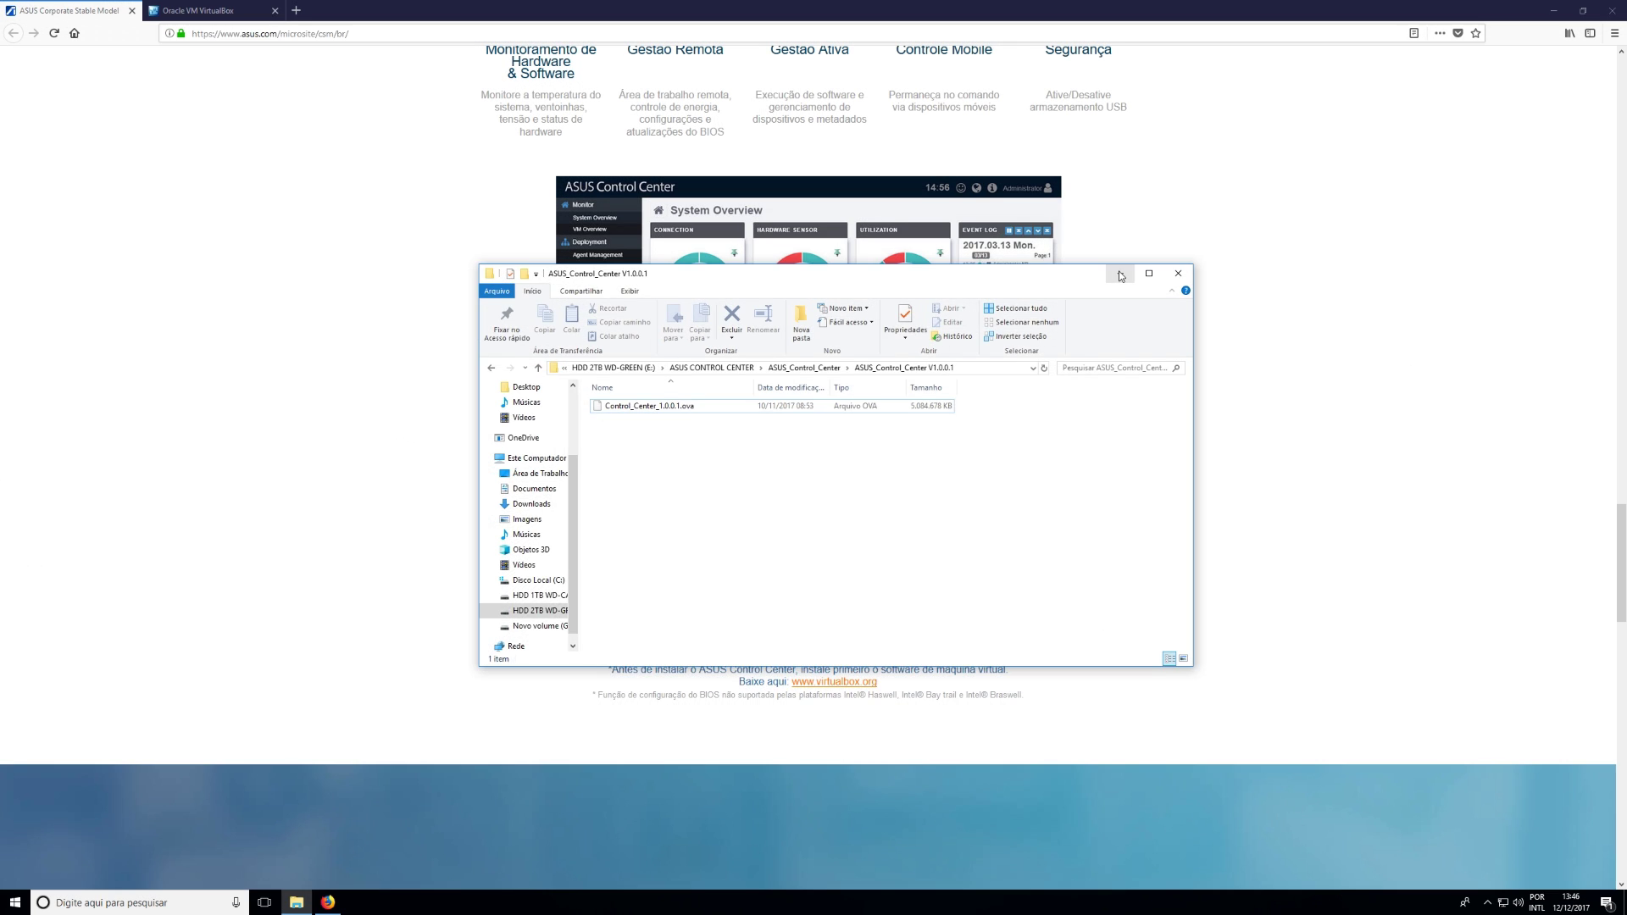
click(1120, 276)
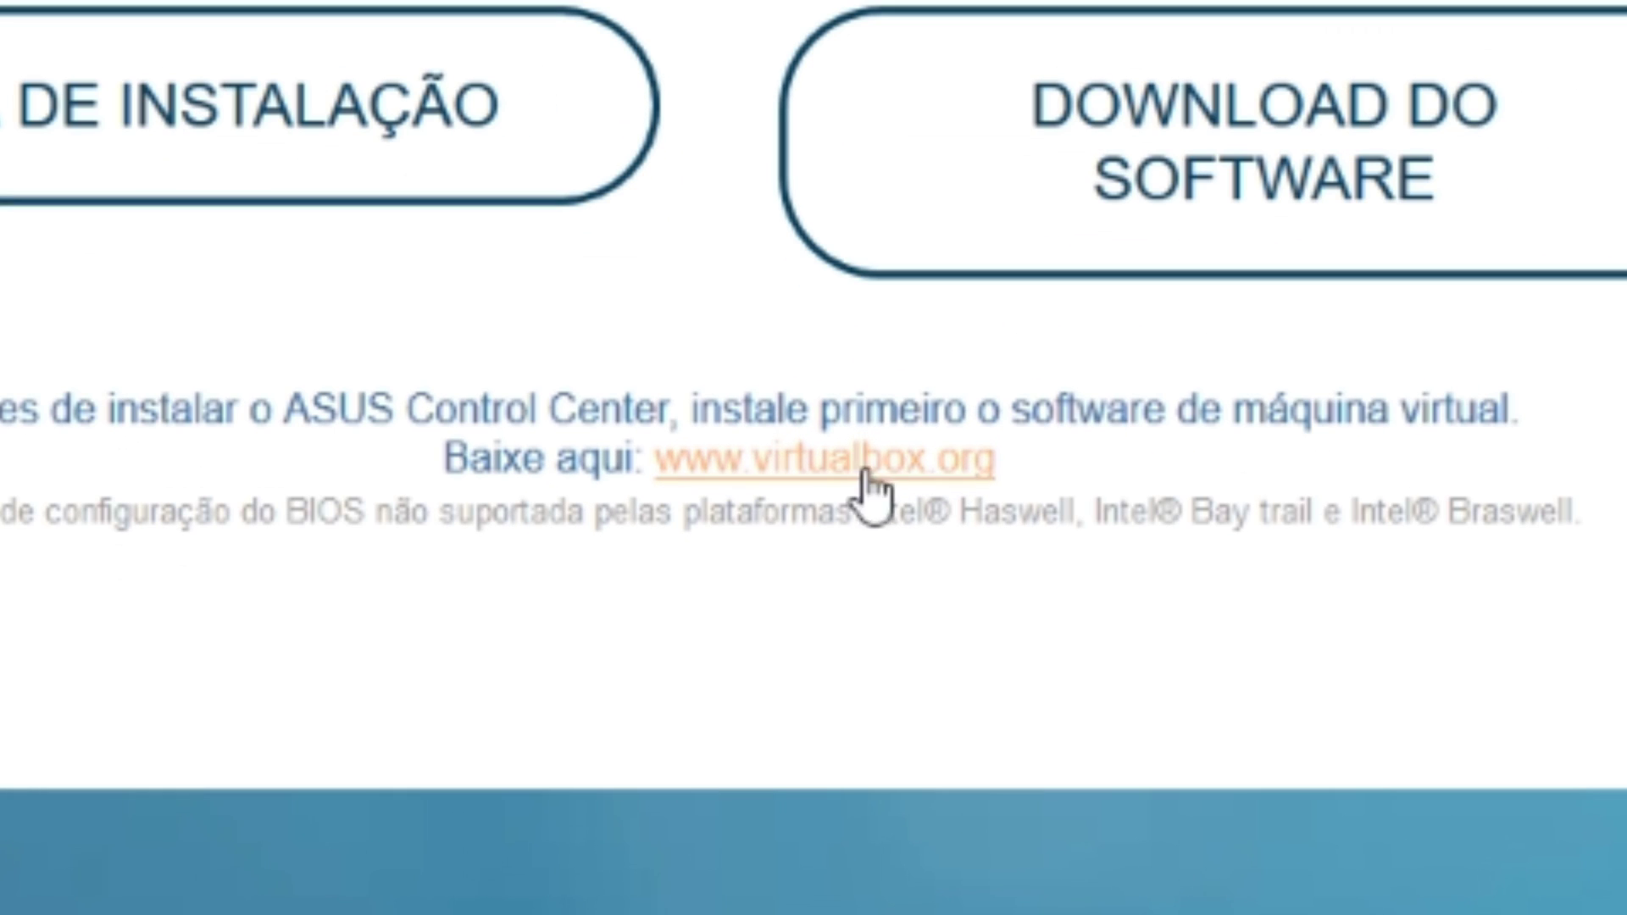
click(974, 488)
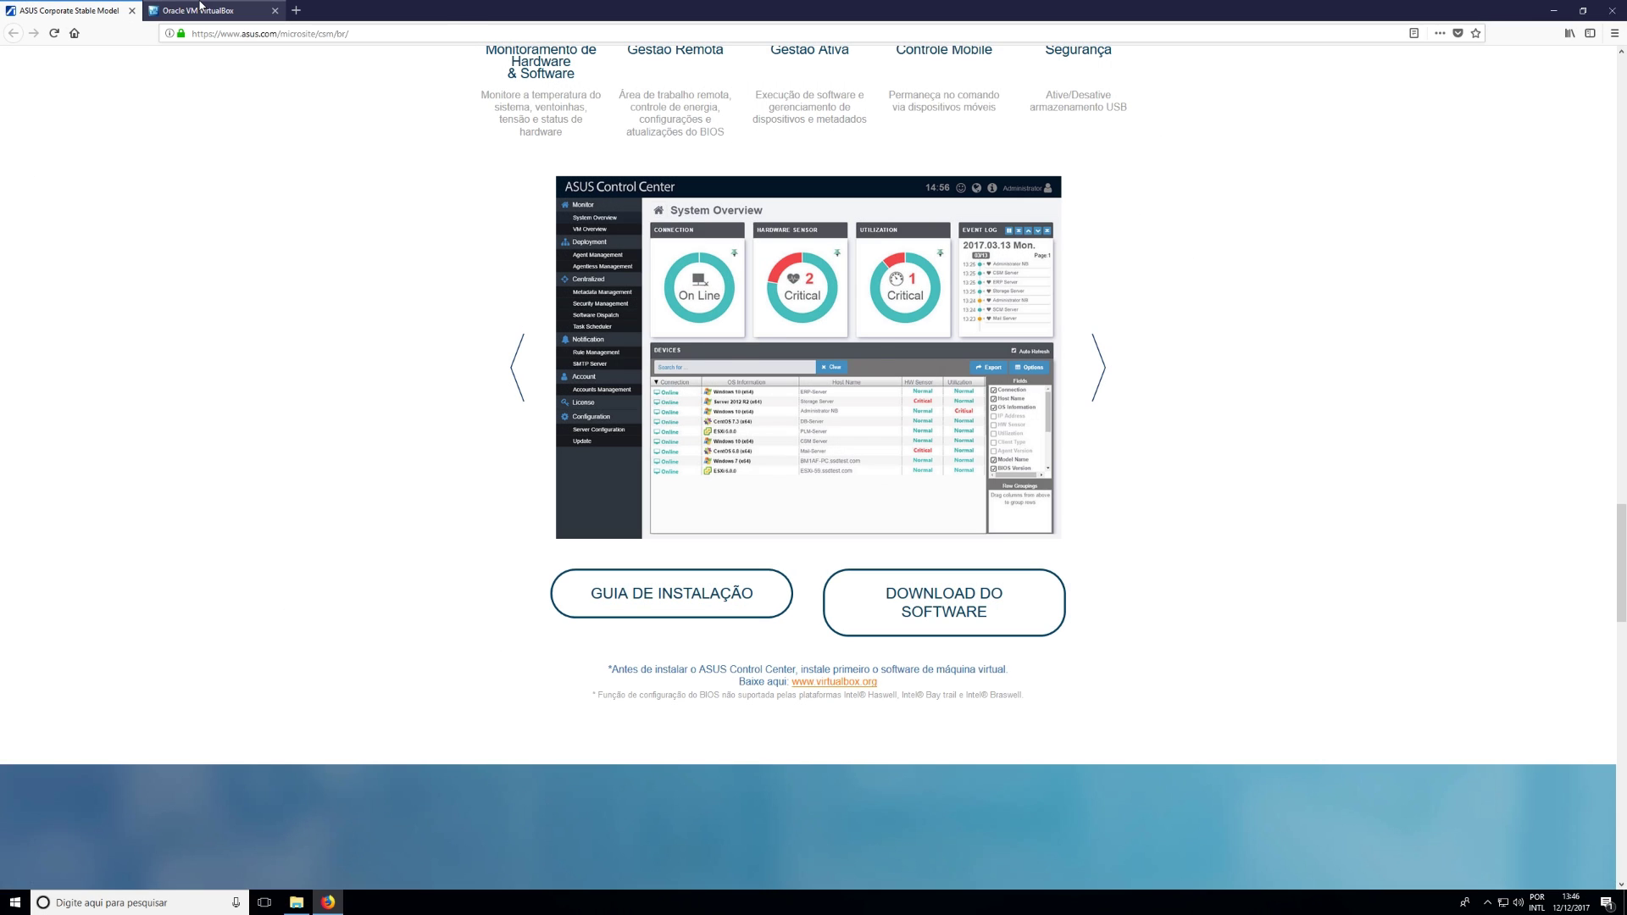
Step: Download the VirtualBox 5.2 installer for Windows hosts (VirtualBox-5.2.2-119230-Win.exe)
click(201, 8)
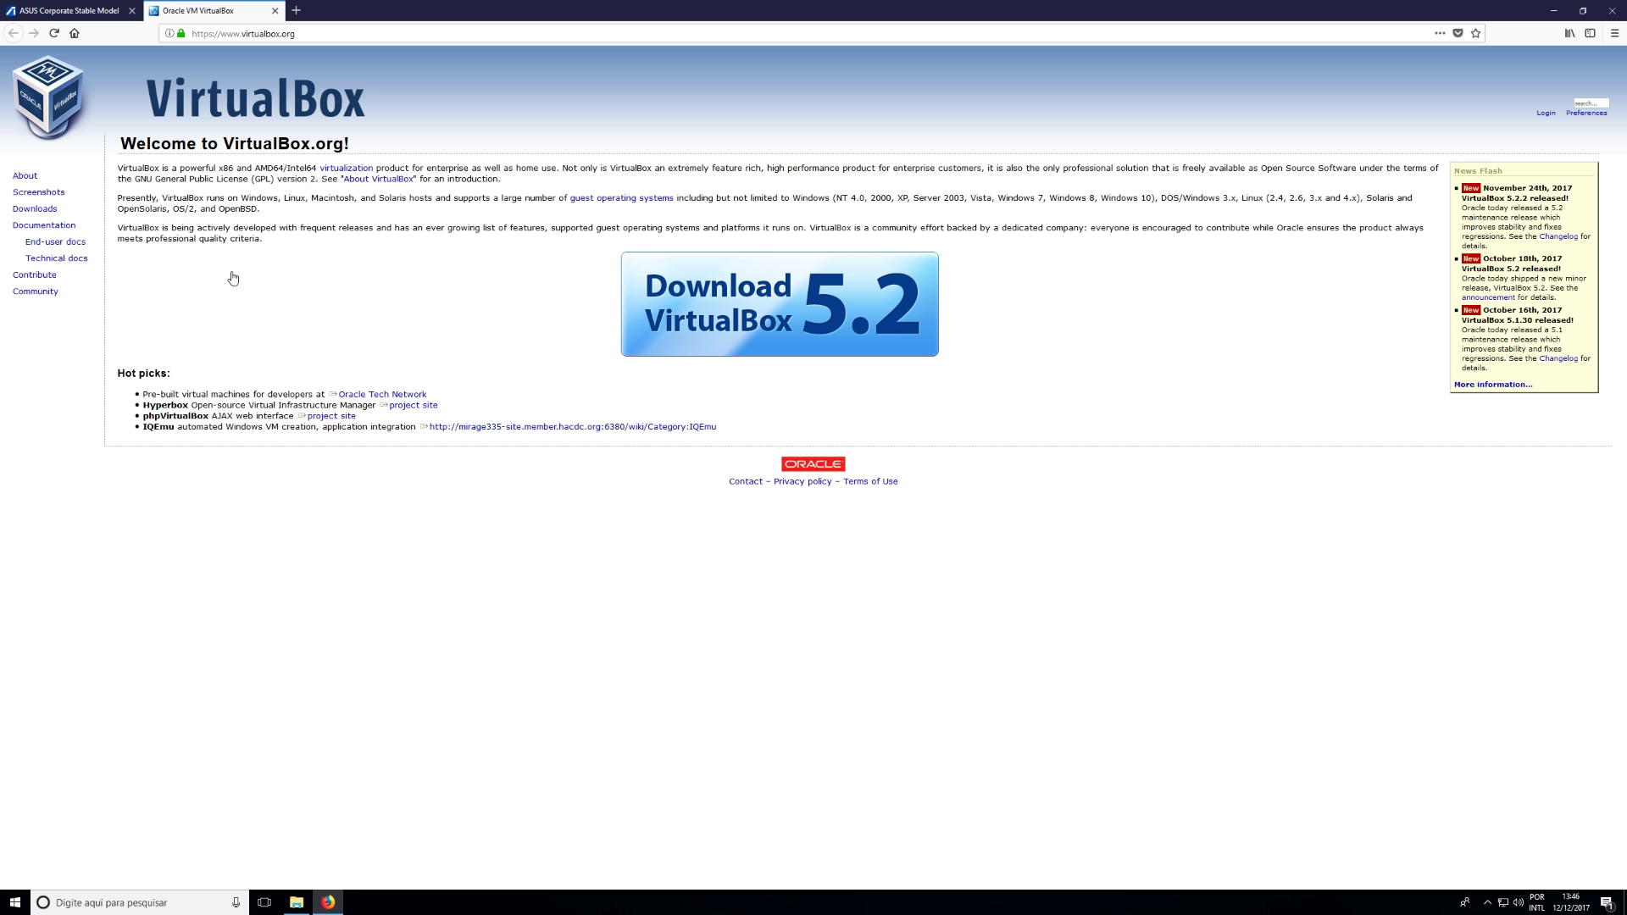
click(800, 304)
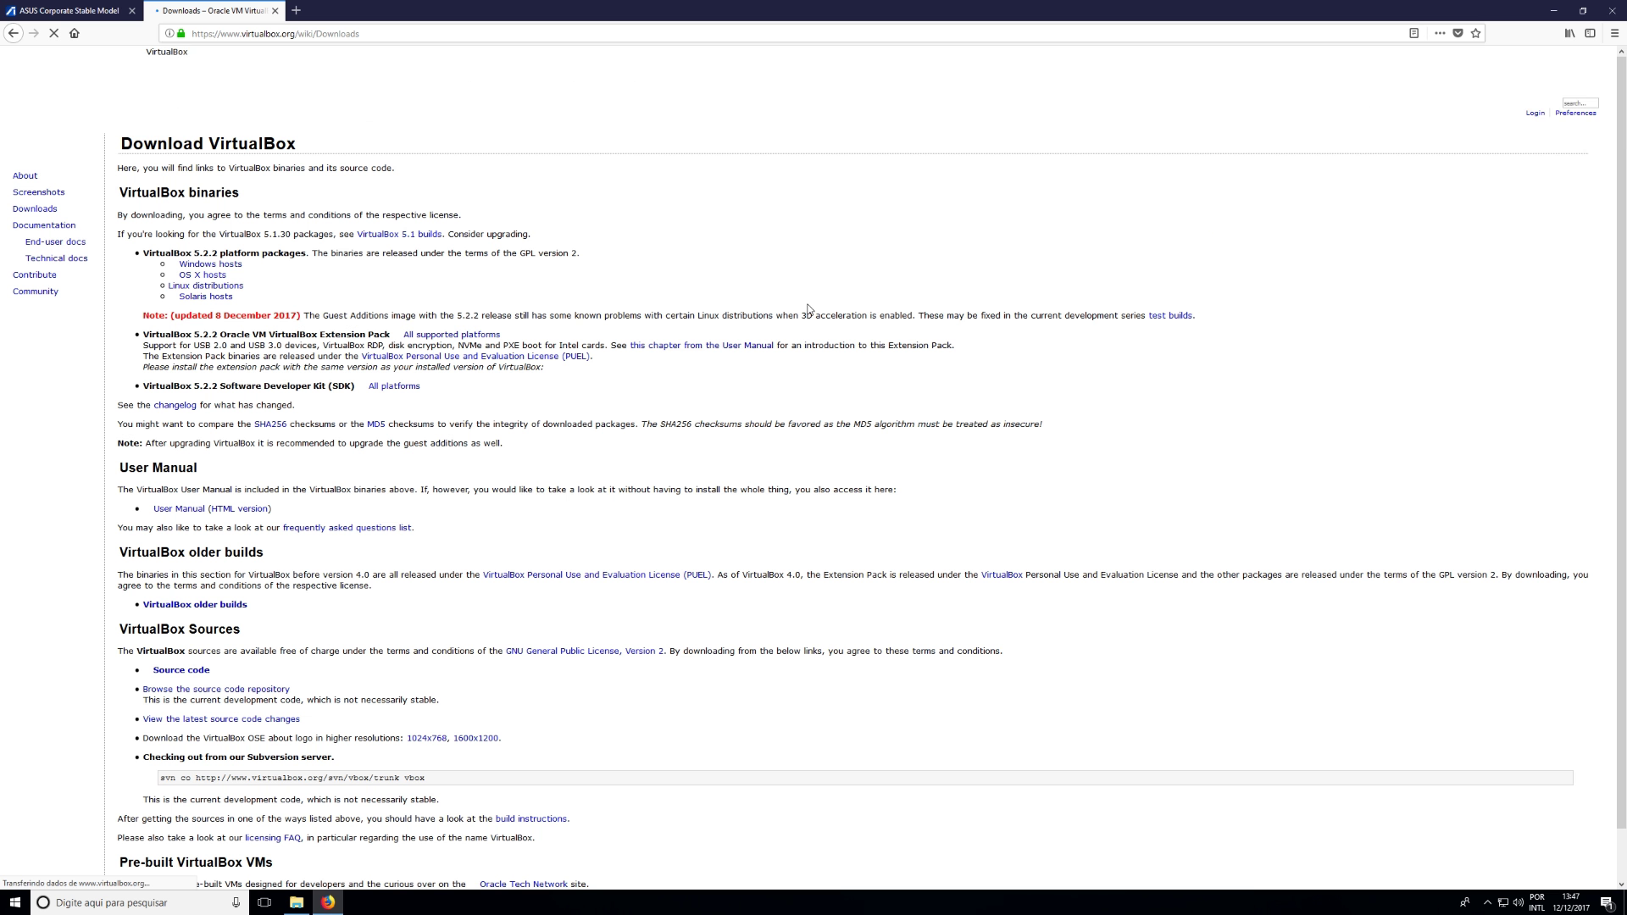
click(237, 267)
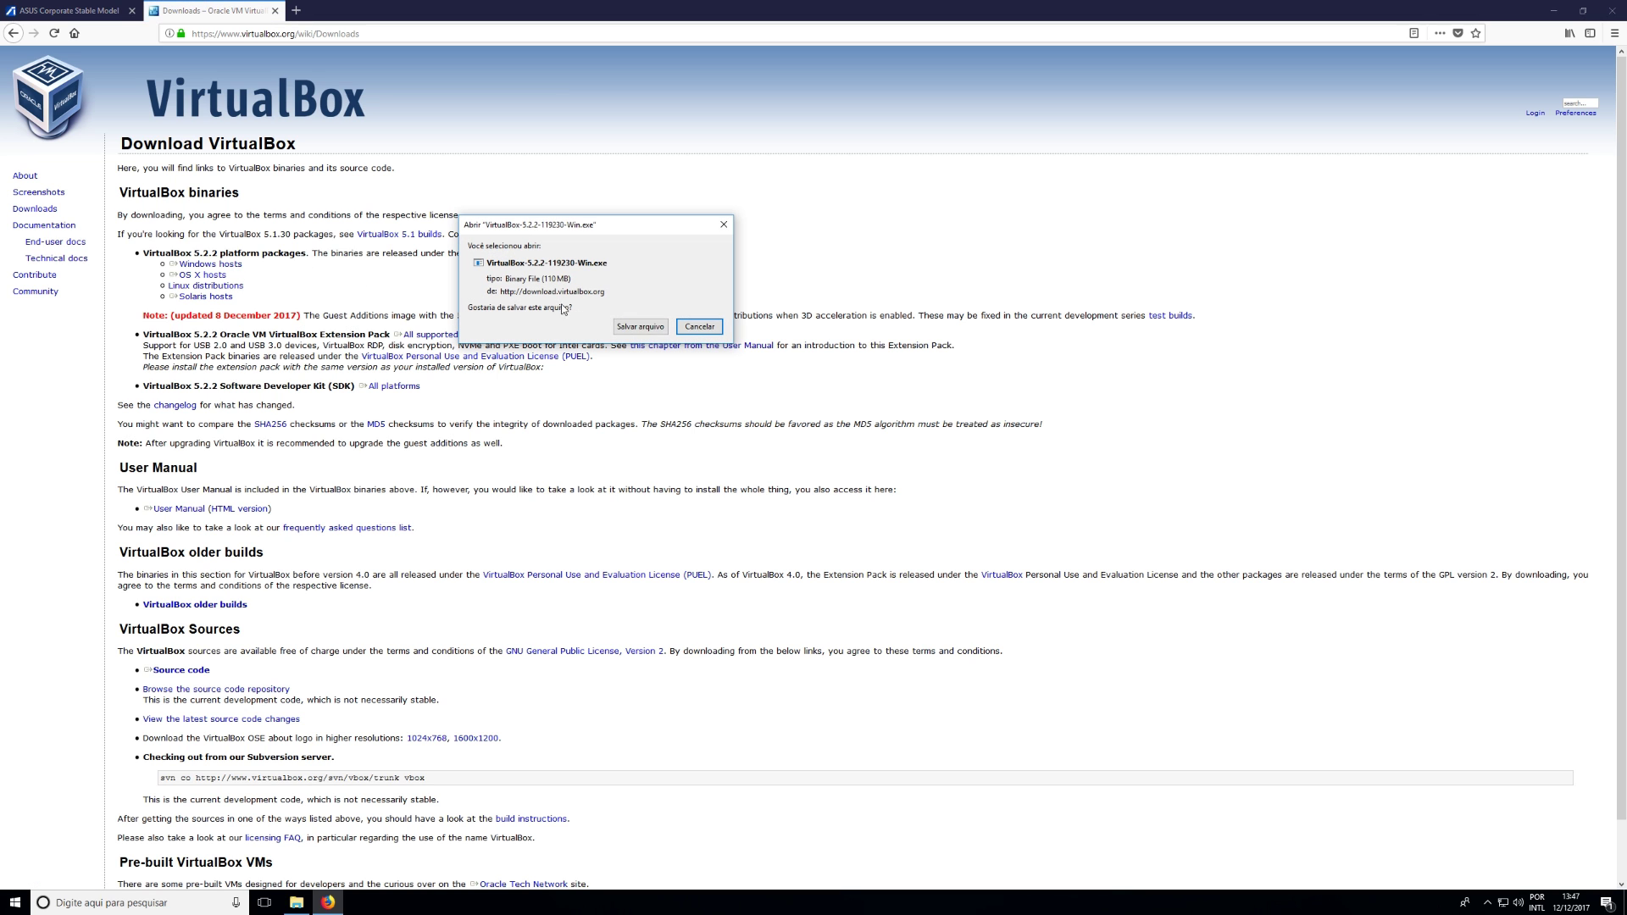
click(629, 327)
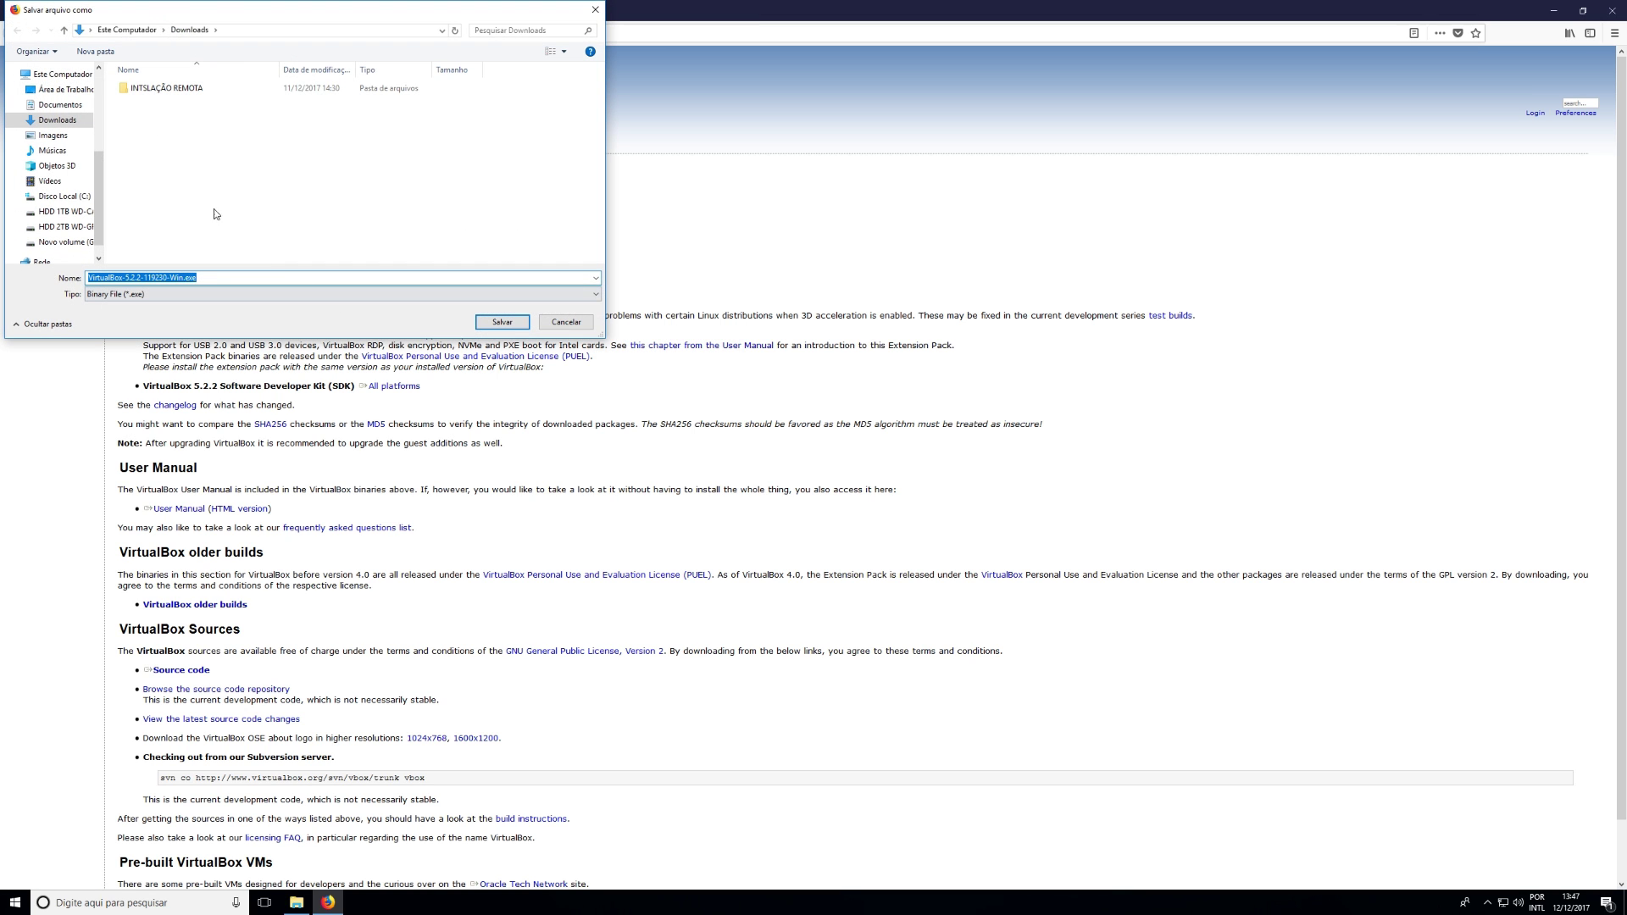
click(503, 322)
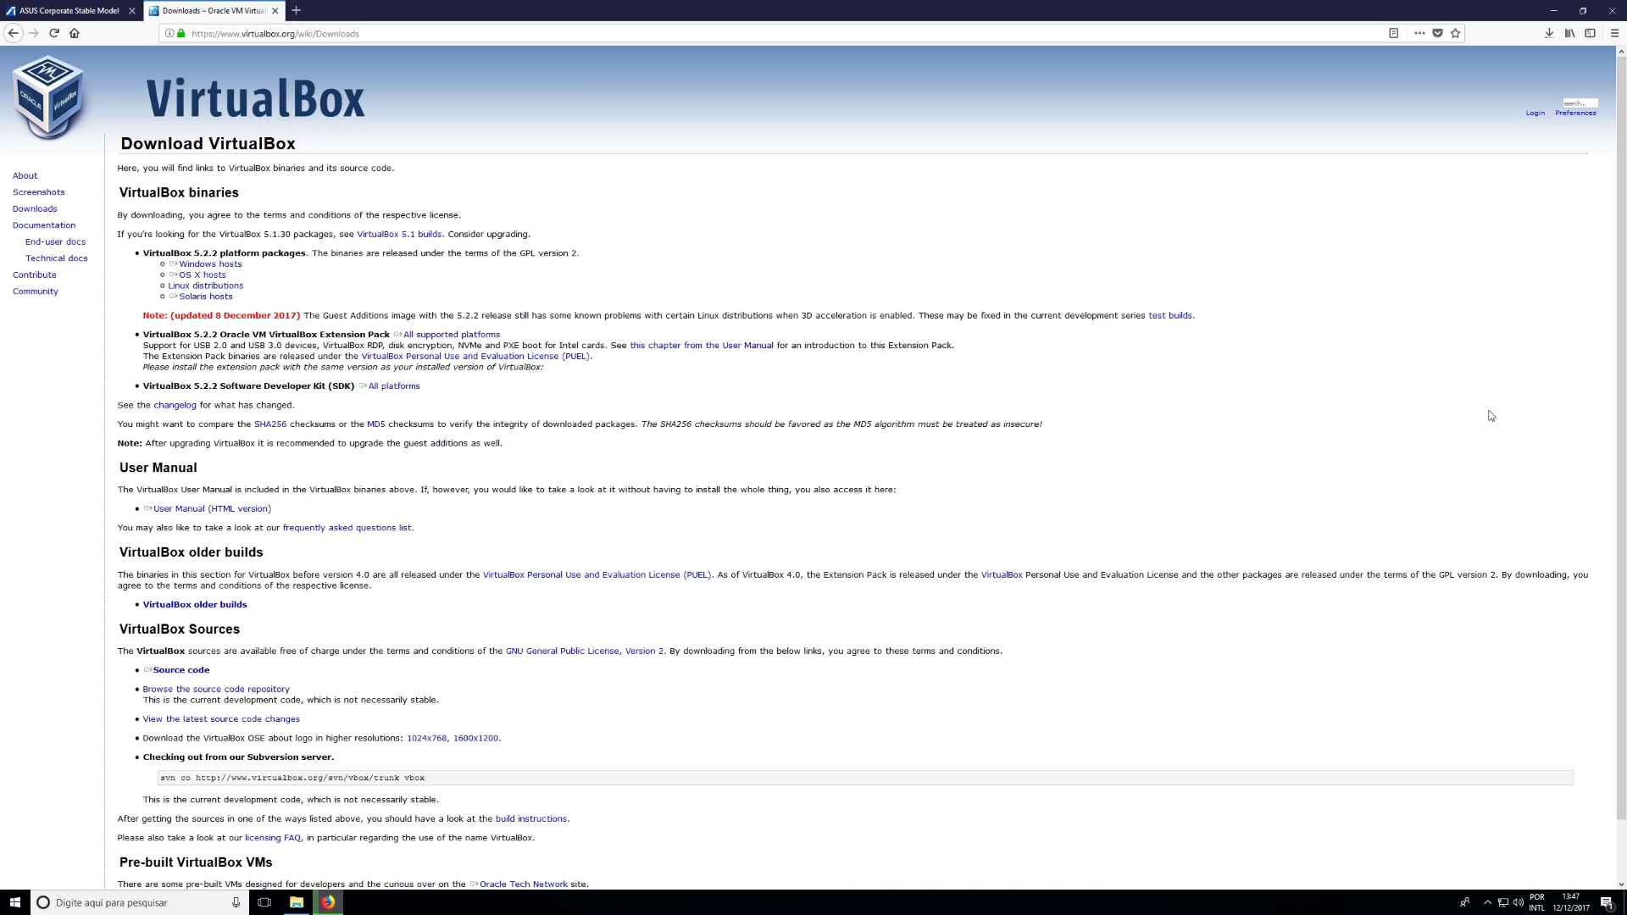
Step: Show the finished installer in the Downloads folder and launch it
click(1546, 38)
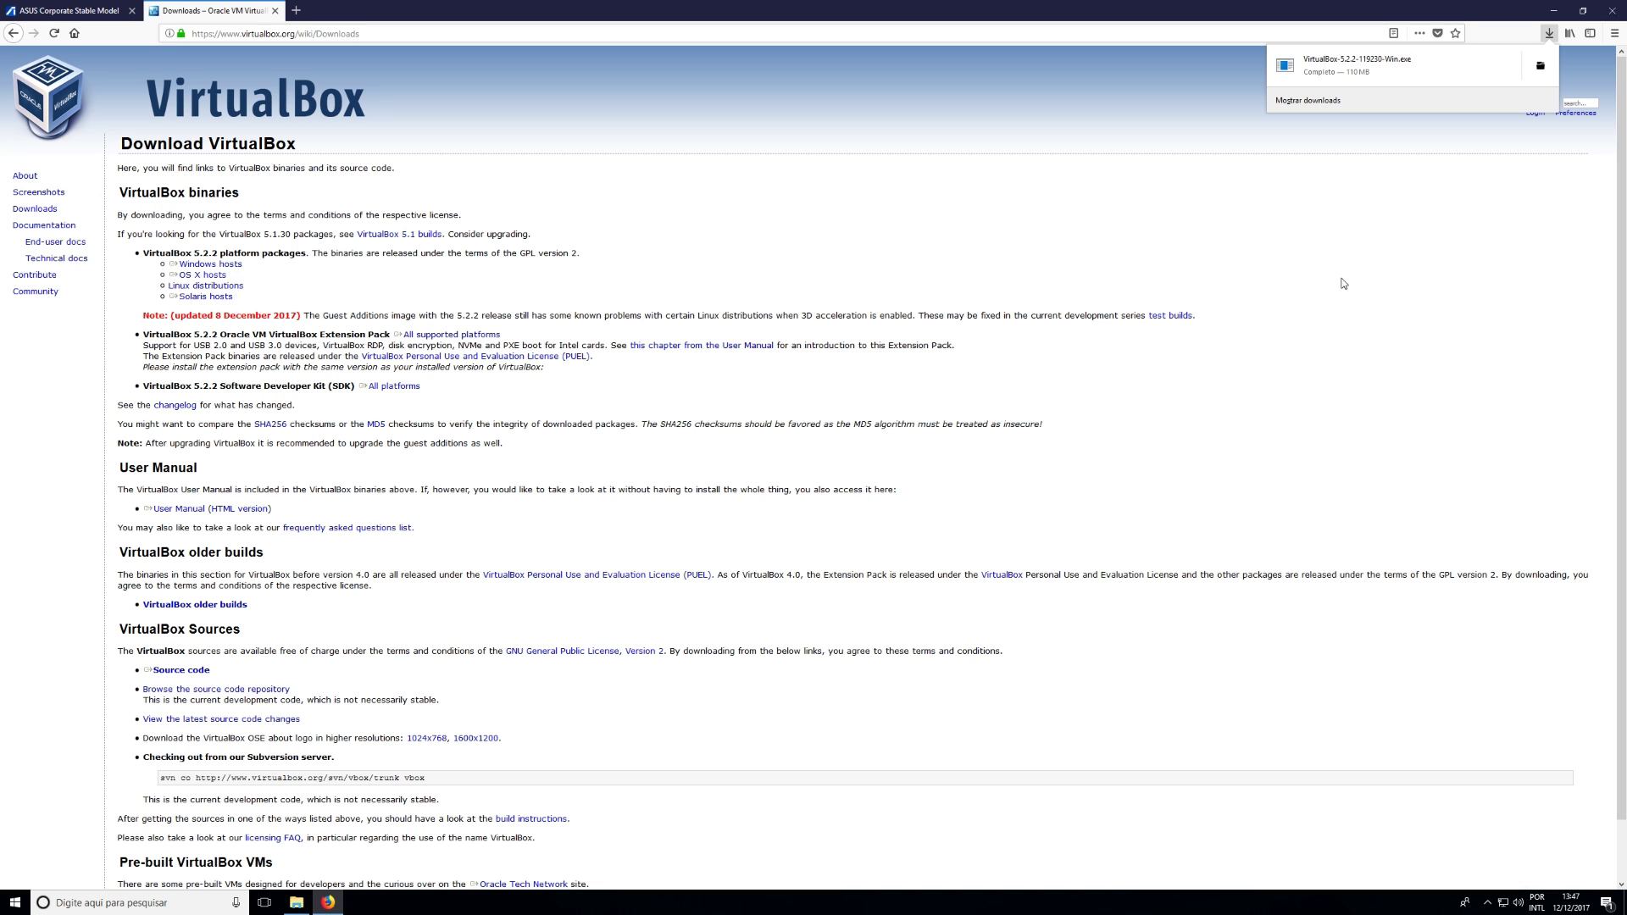
click(1536, 72)
double_click(635, 389)
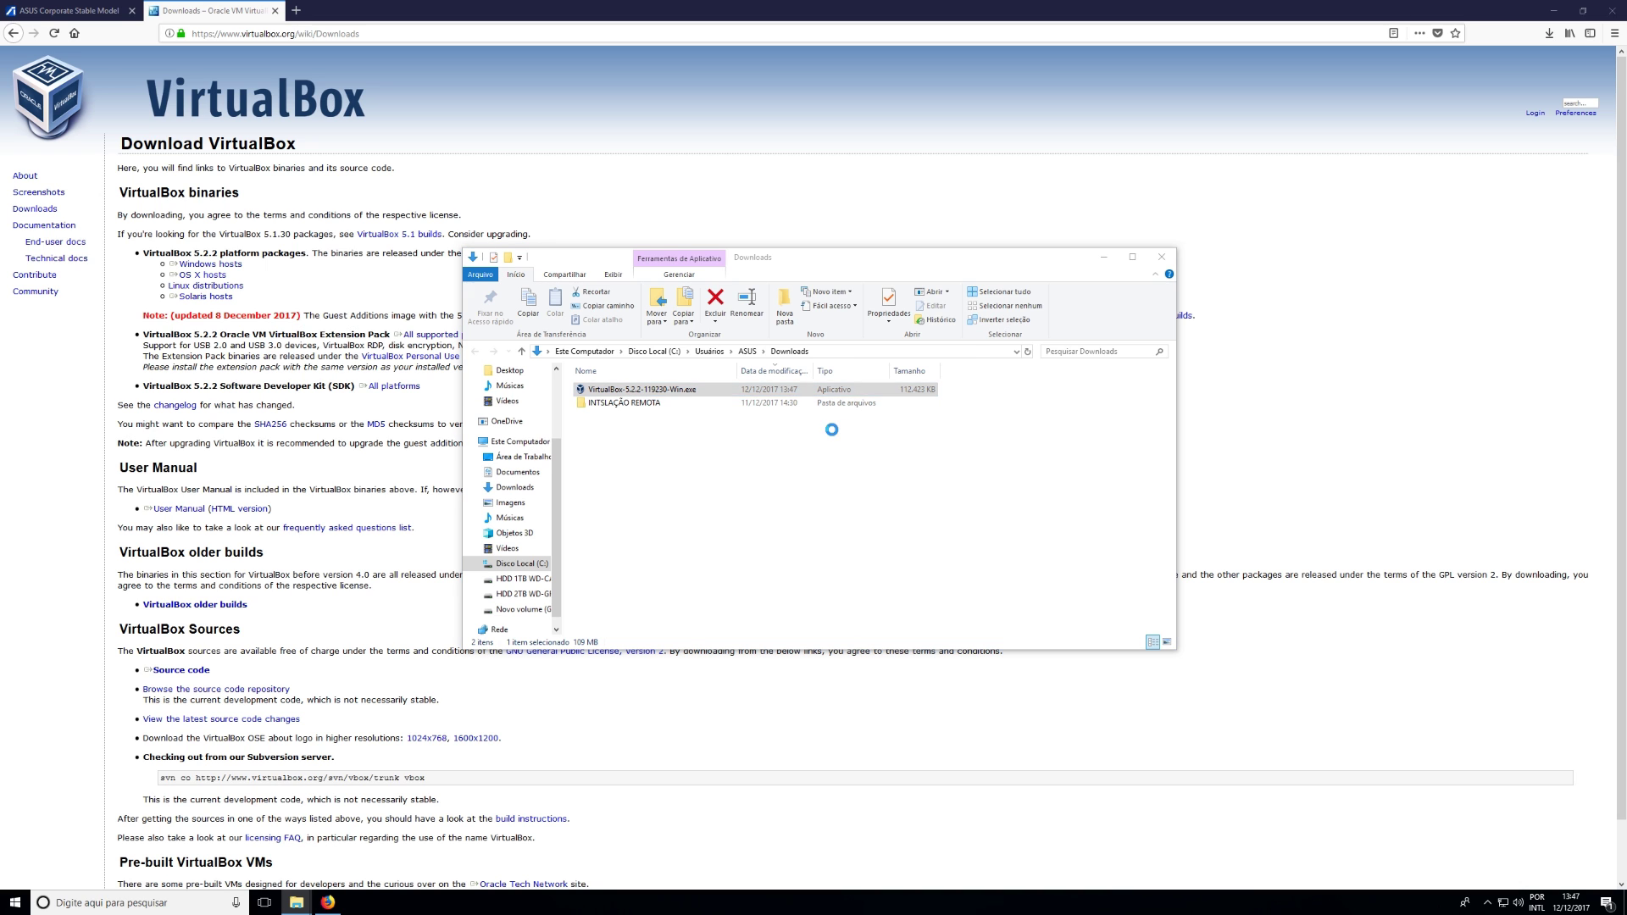
Step: Install VirtualBox 5.2.2 with default options and launch the Manager
click(881, 552)
click(881, 552)
click(881, 552)
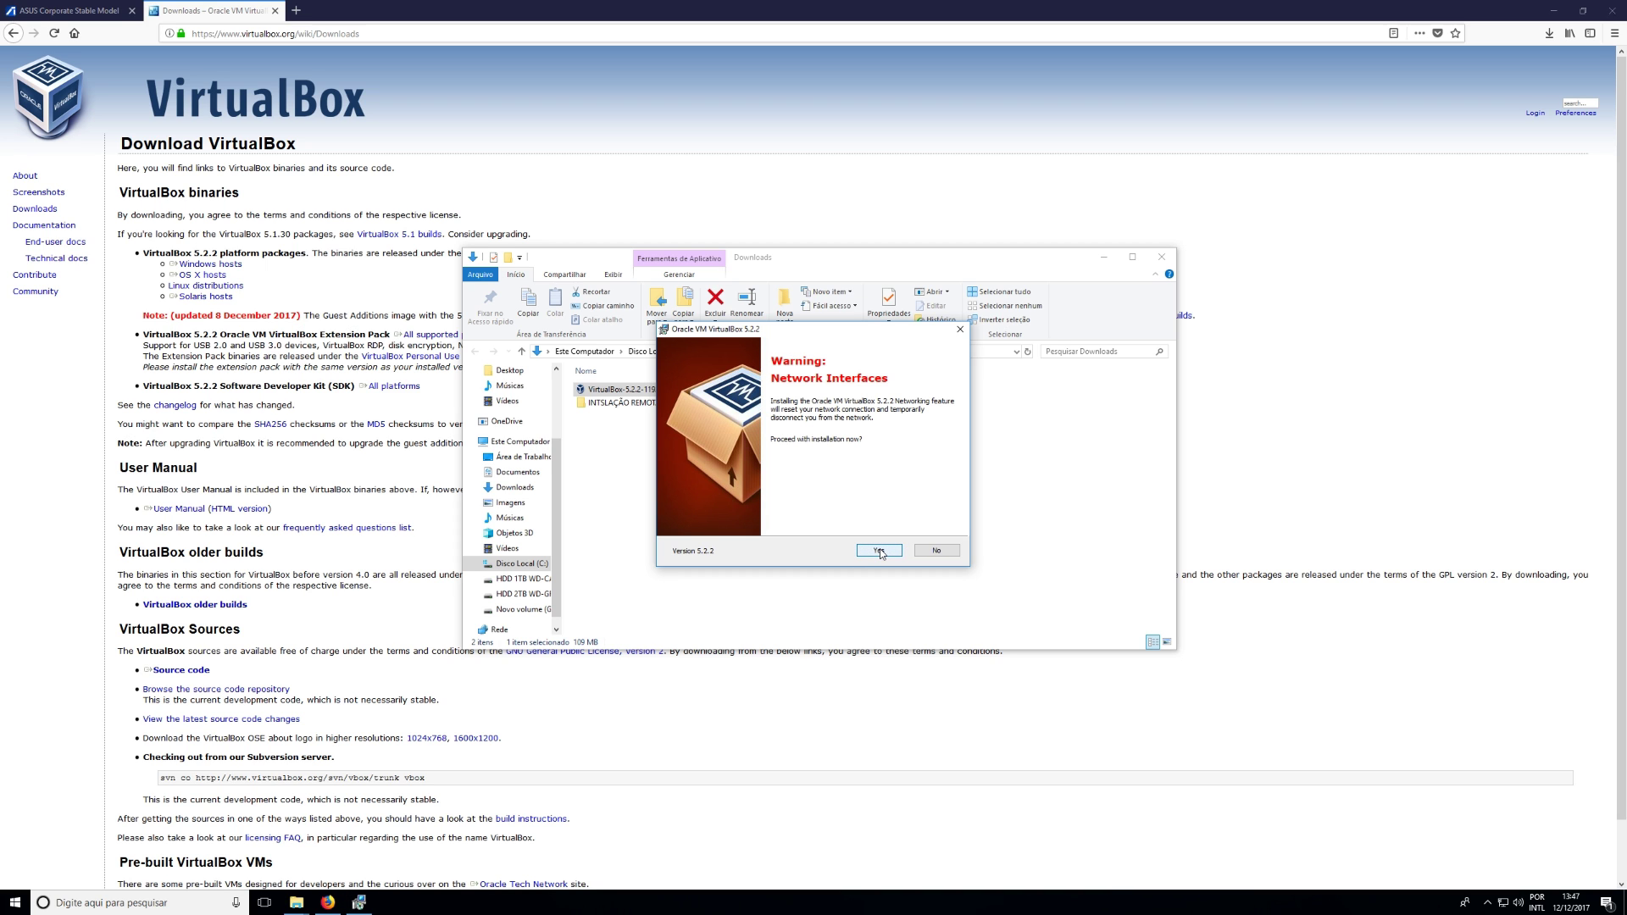
click(881, 552)
click(880, 550)
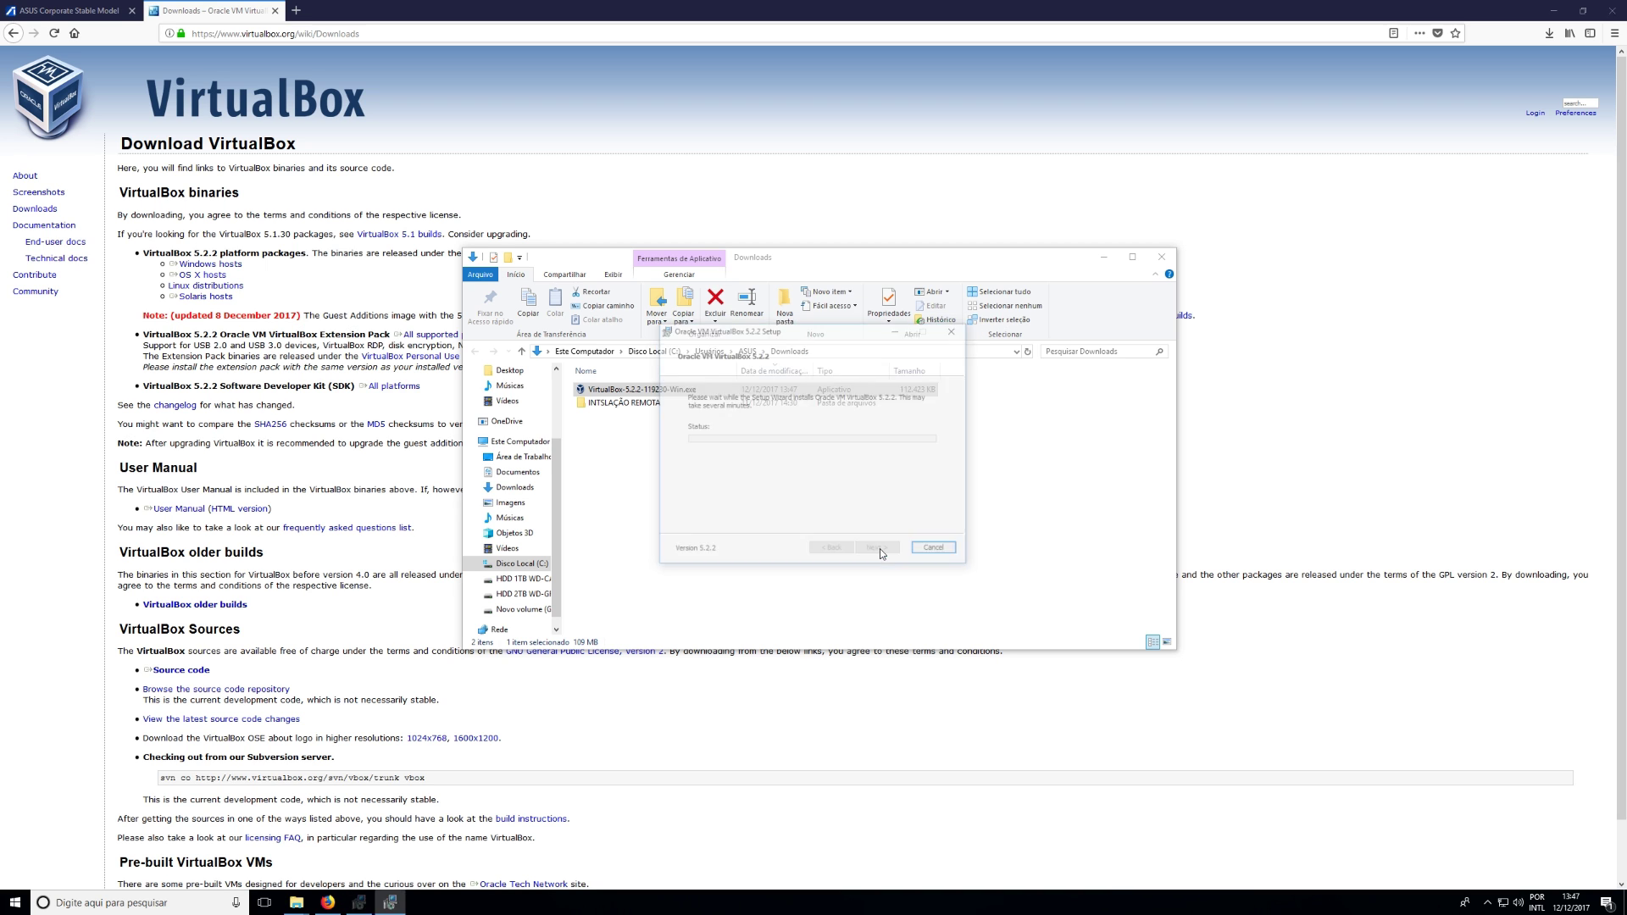
click(781, 541)
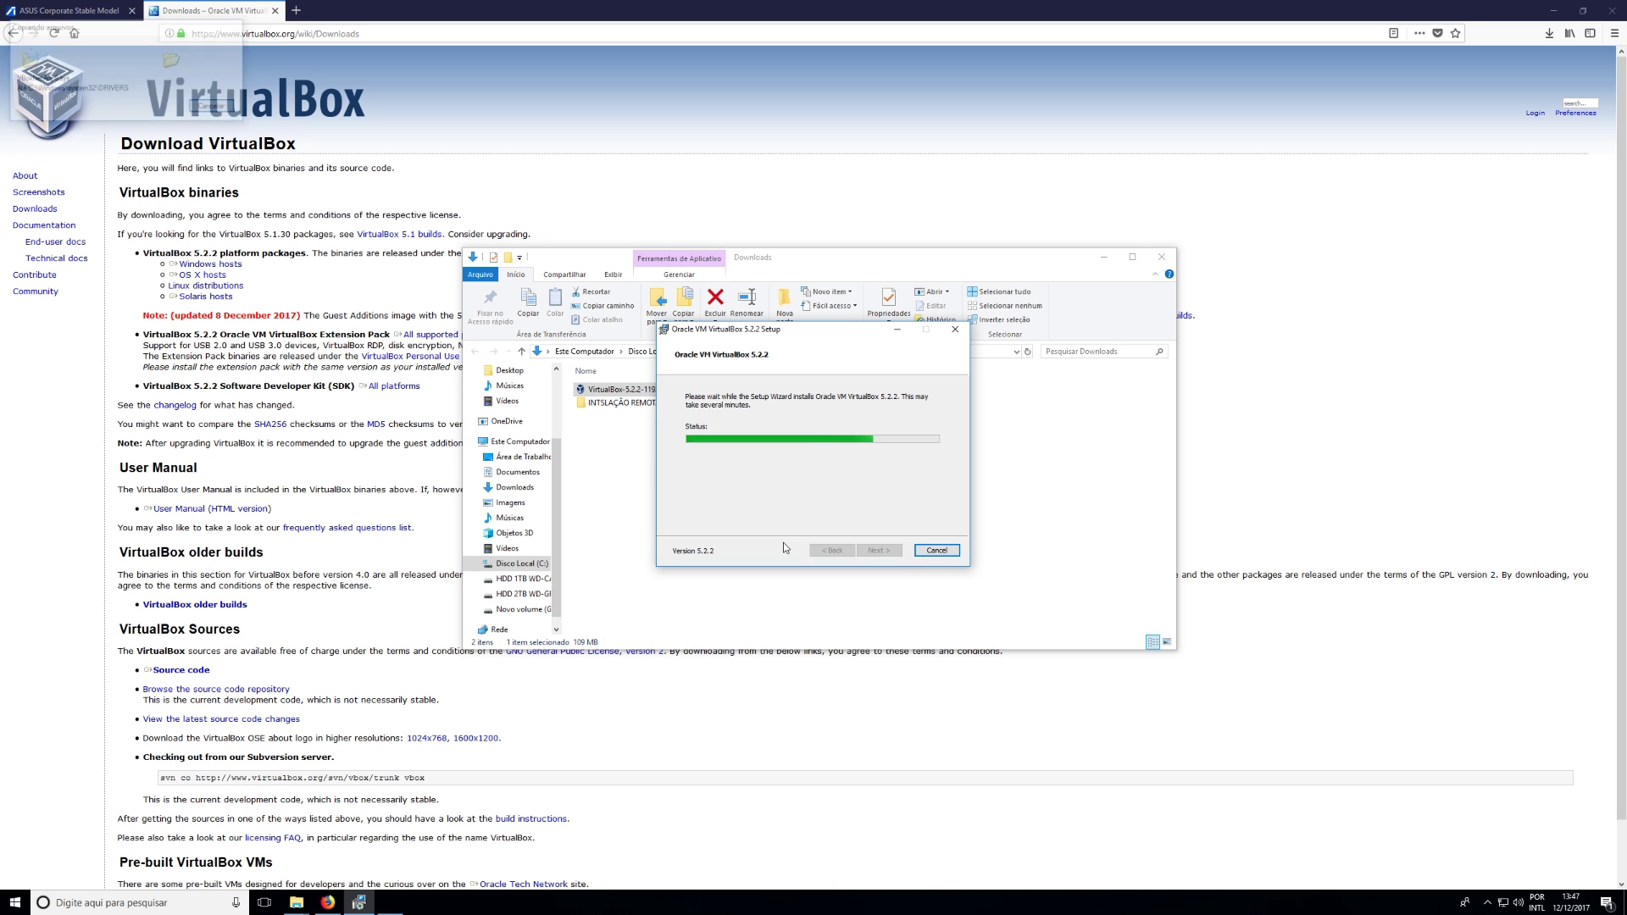
click(878, 551)
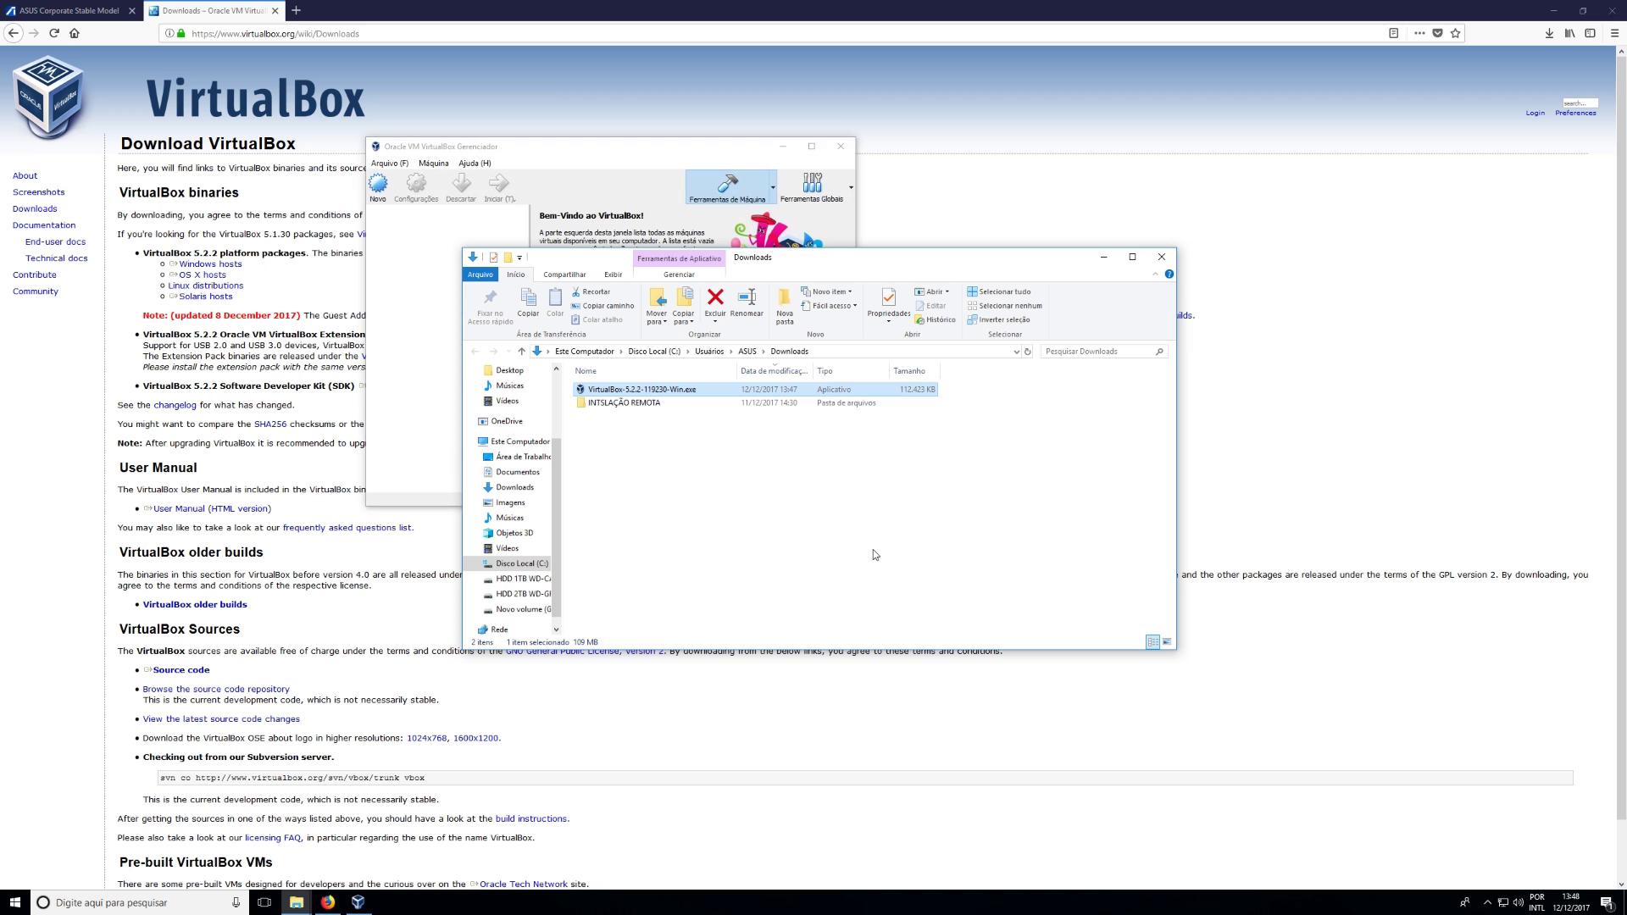
Step: Close the Downloads folder and Firefox with all its tabs
click(1161, 256)
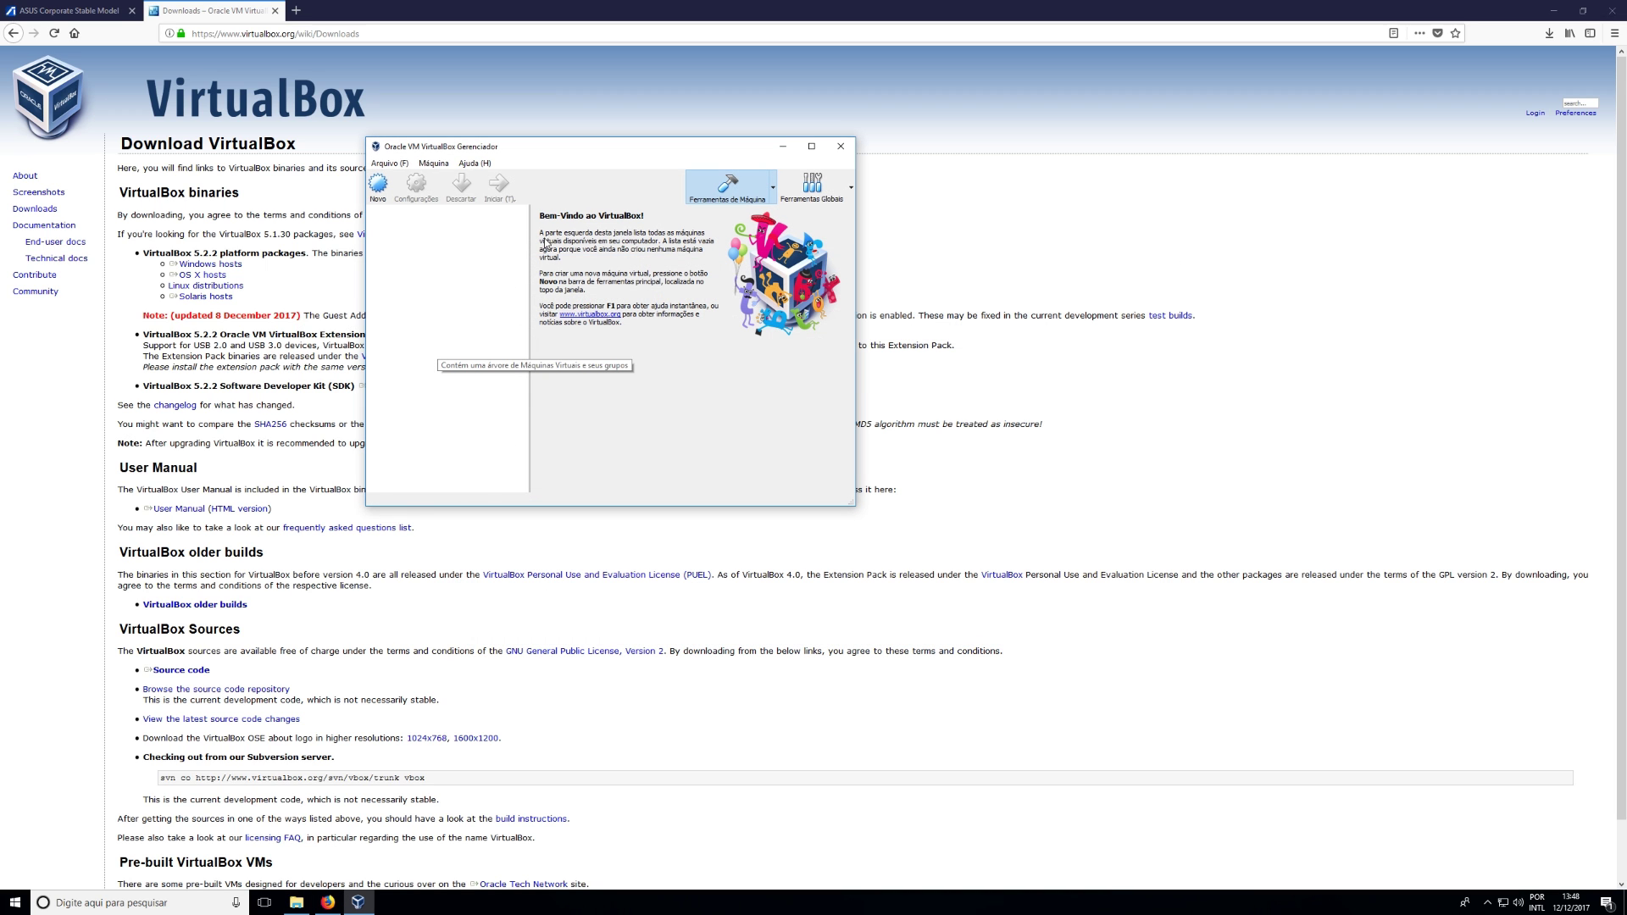
click(1613, 10)
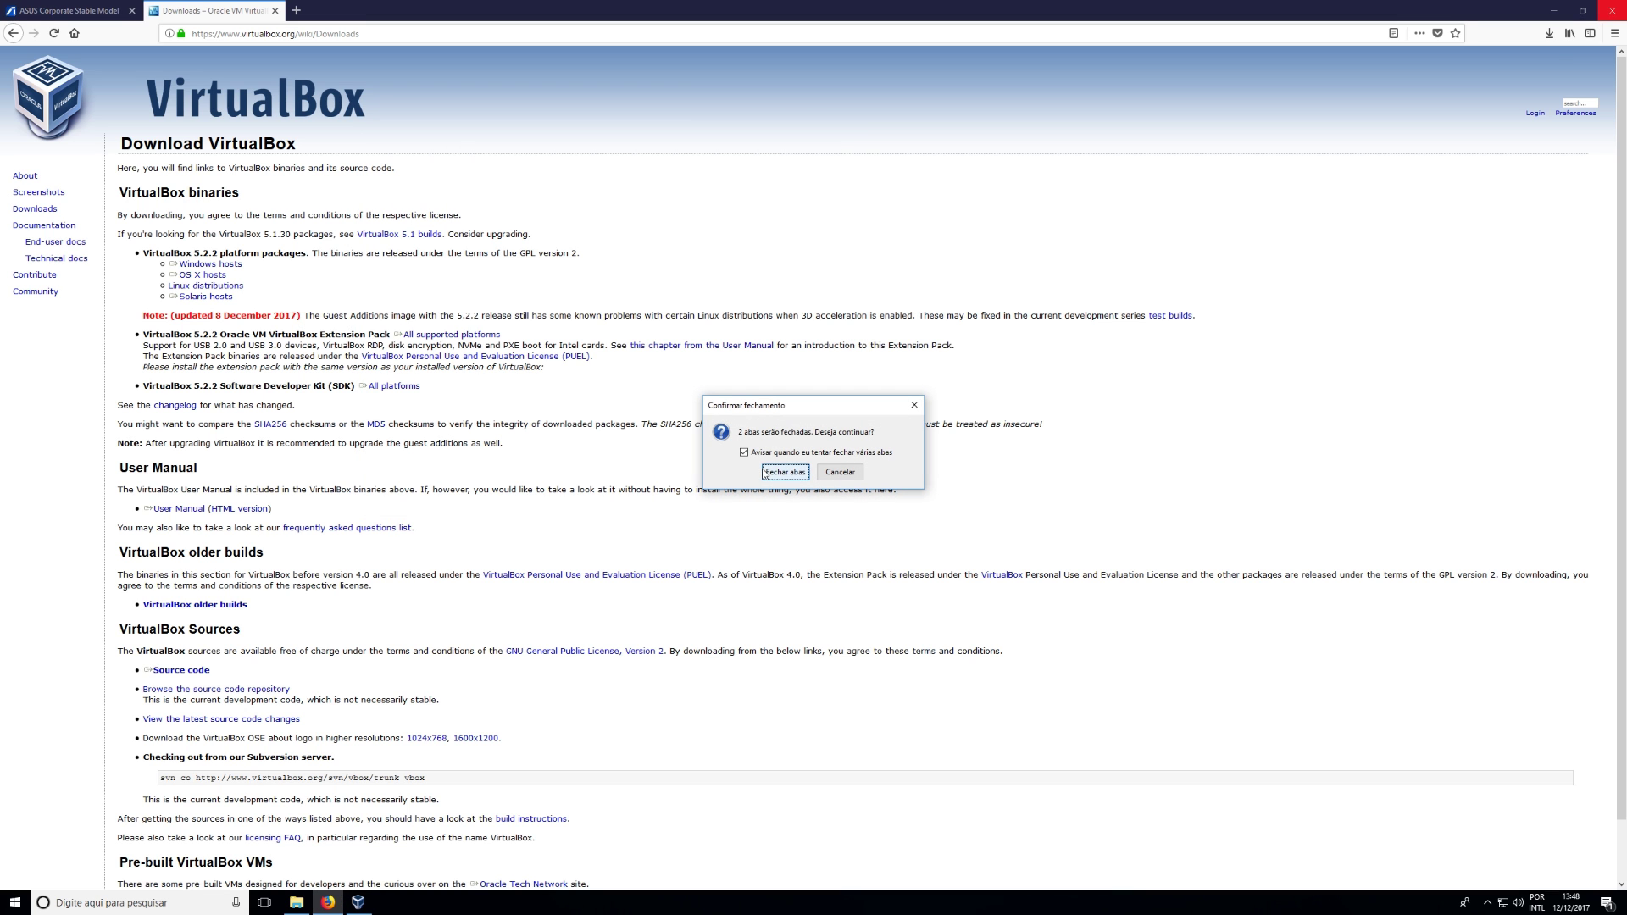
click(766, 473)
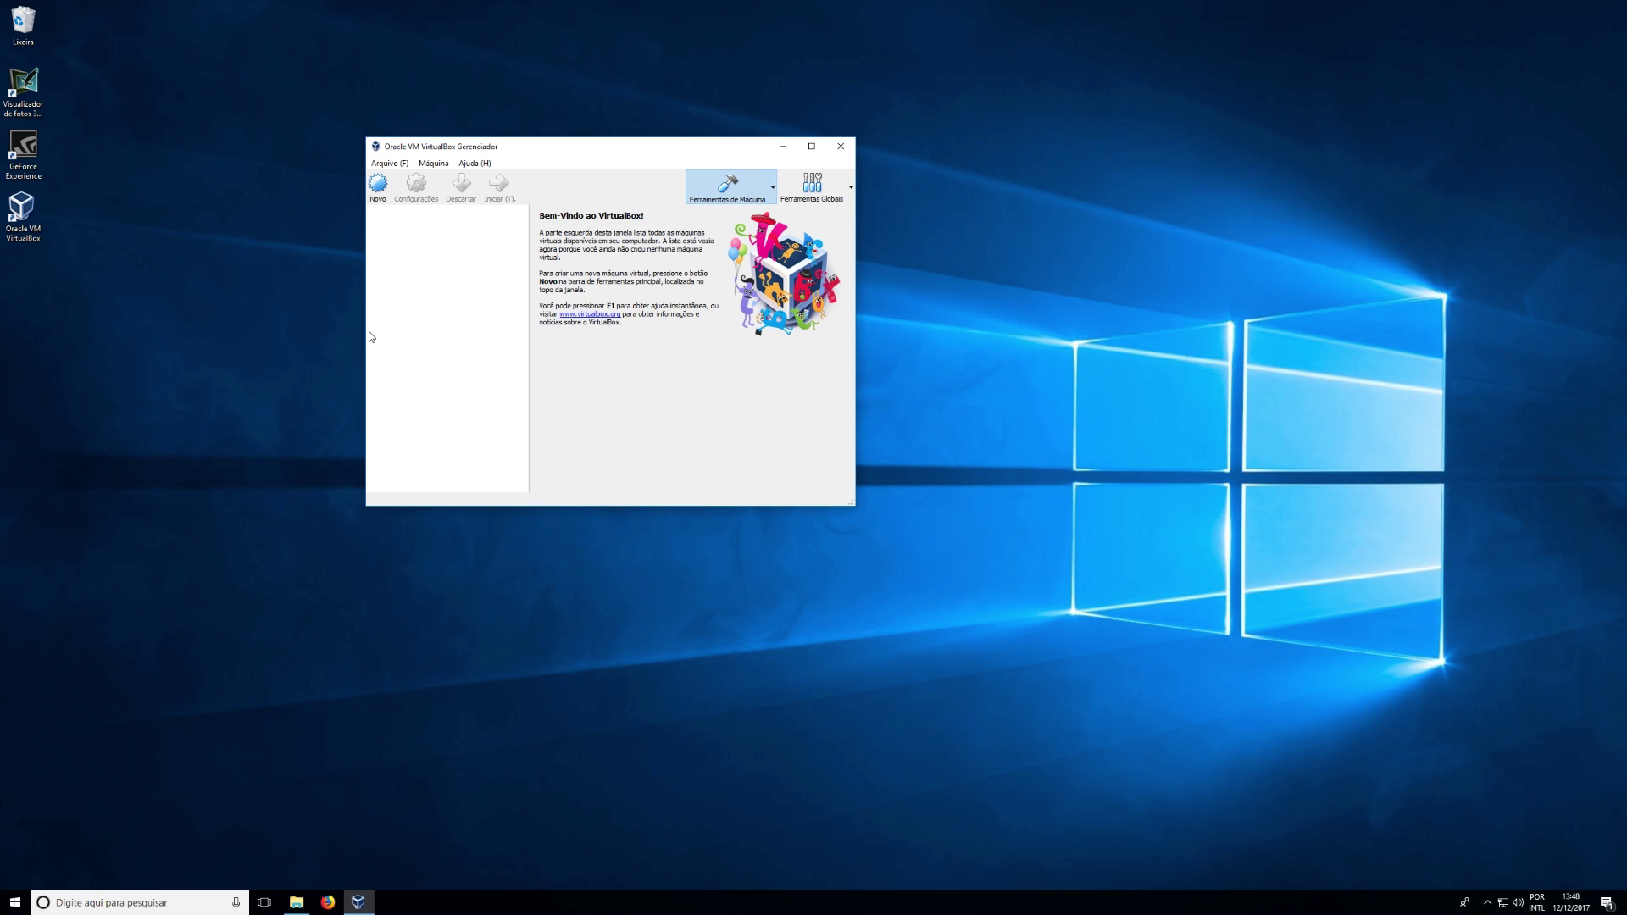
Step: Import Appliance: pick the ASUS Control Center .ova from E:\ASUS CONTROL CENTER\ASUS_Control_Center V1.0.0.1
click(389, 162)
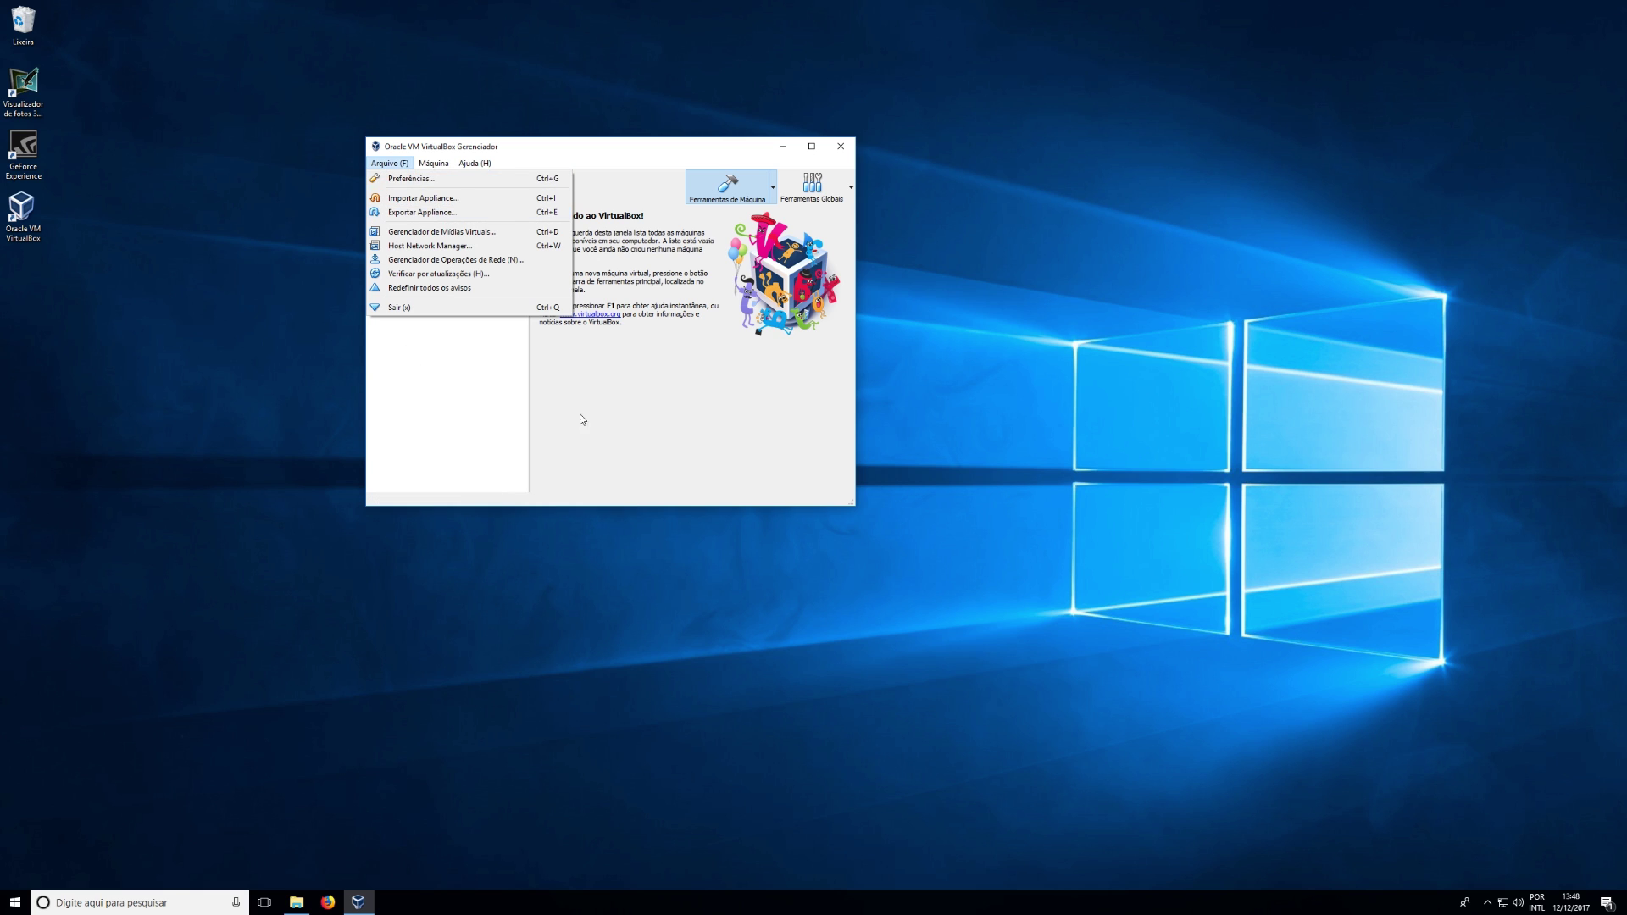
click(412, 350)
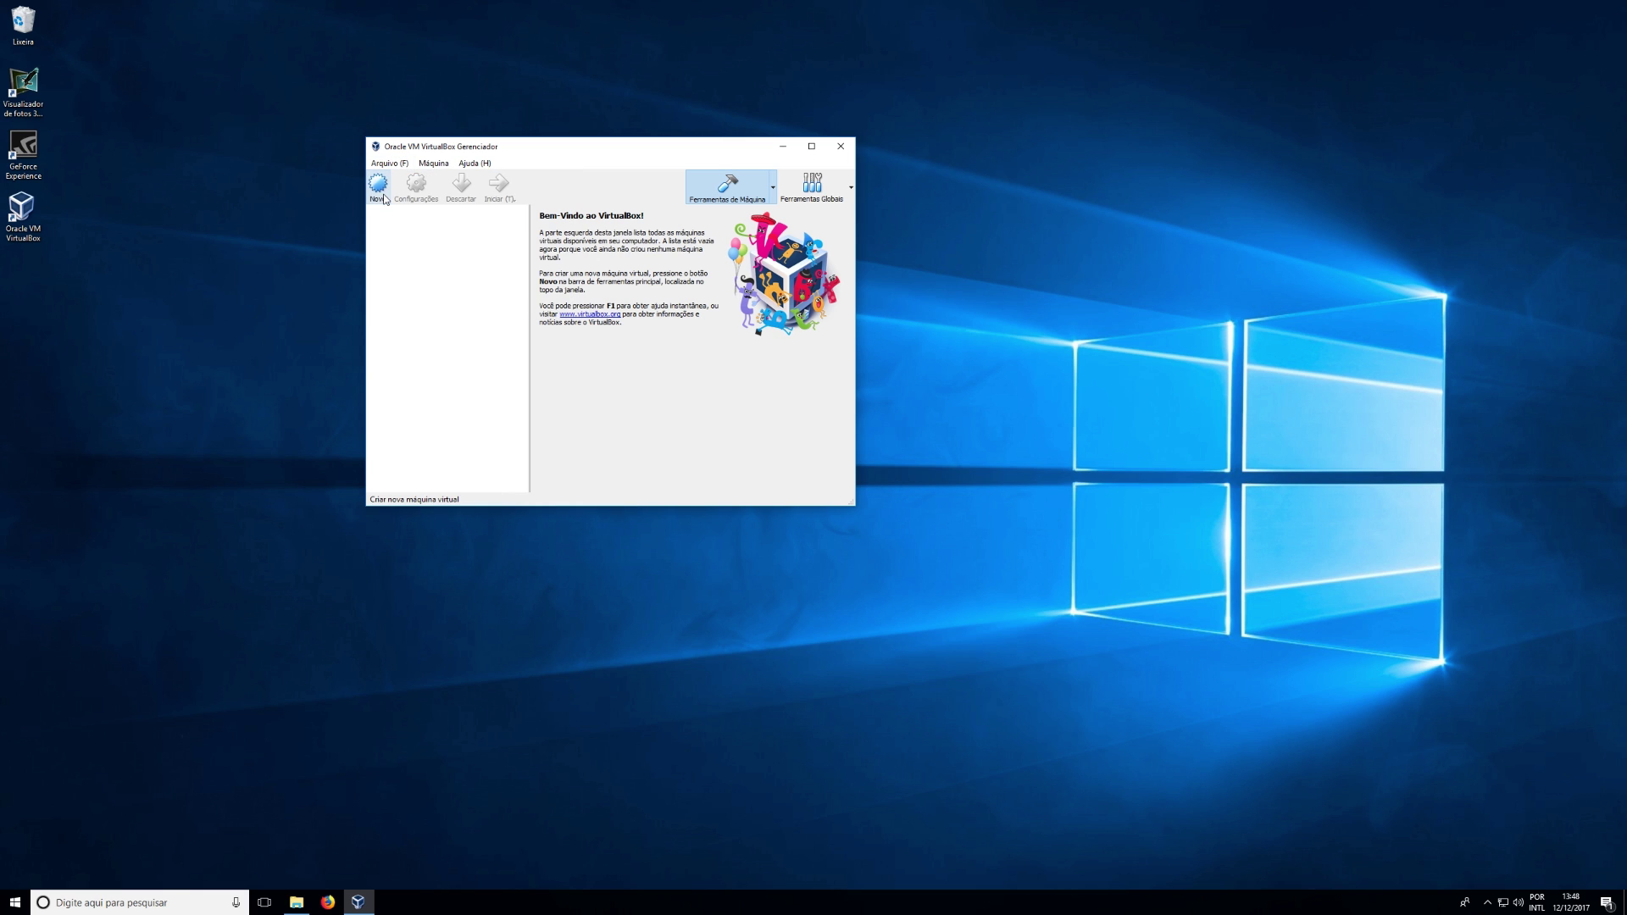
click(389, 163)
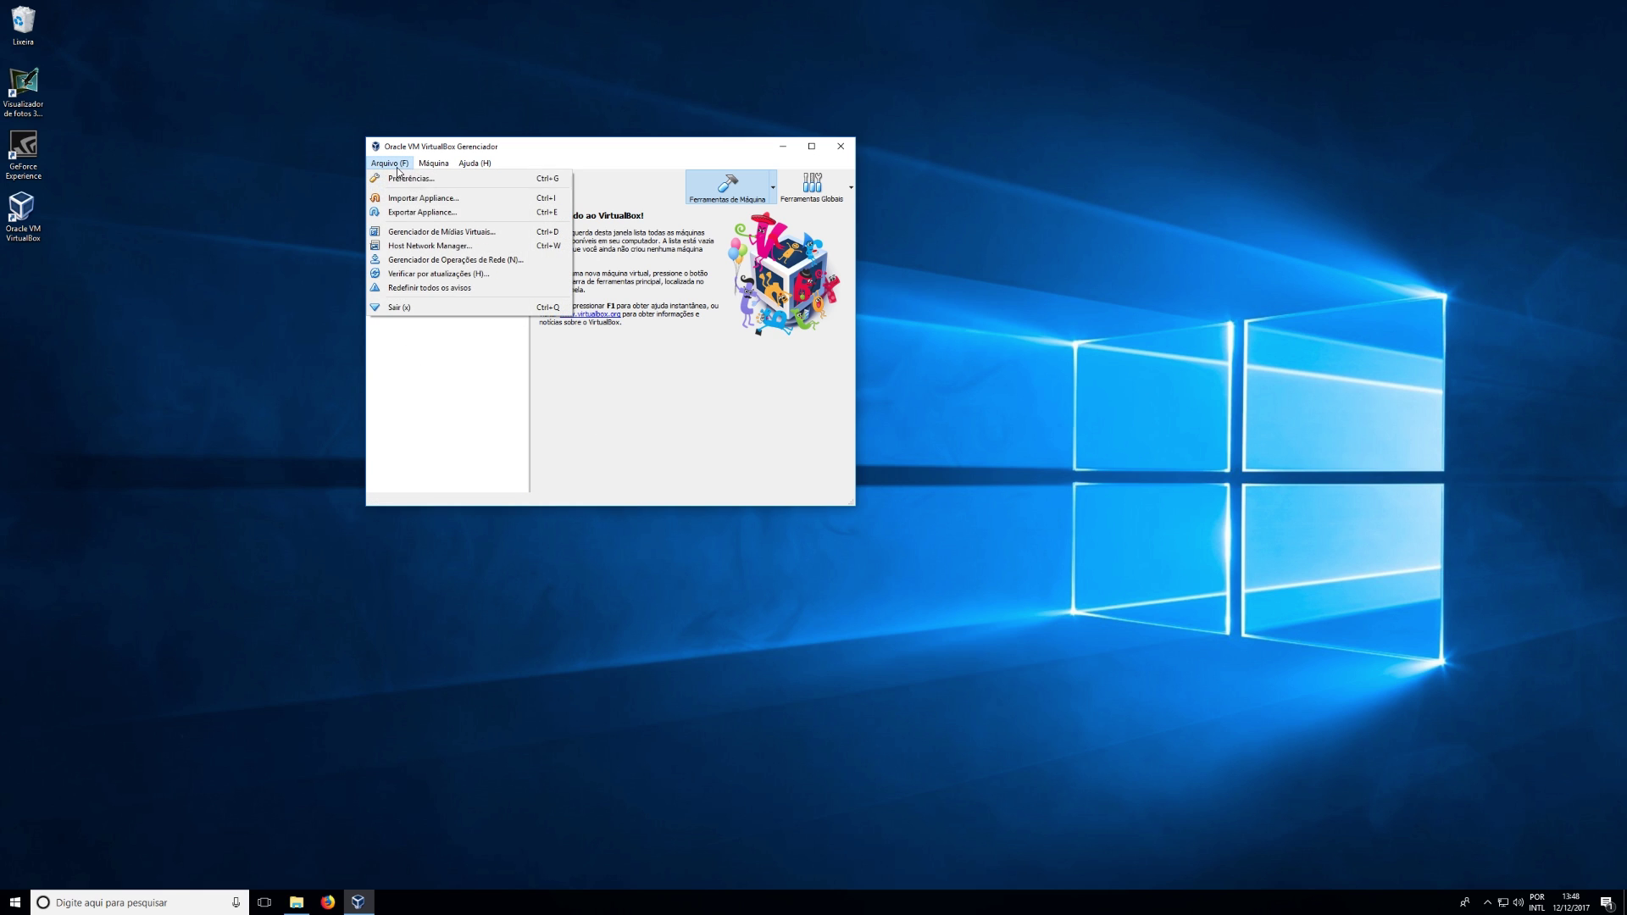
click(416, 200)
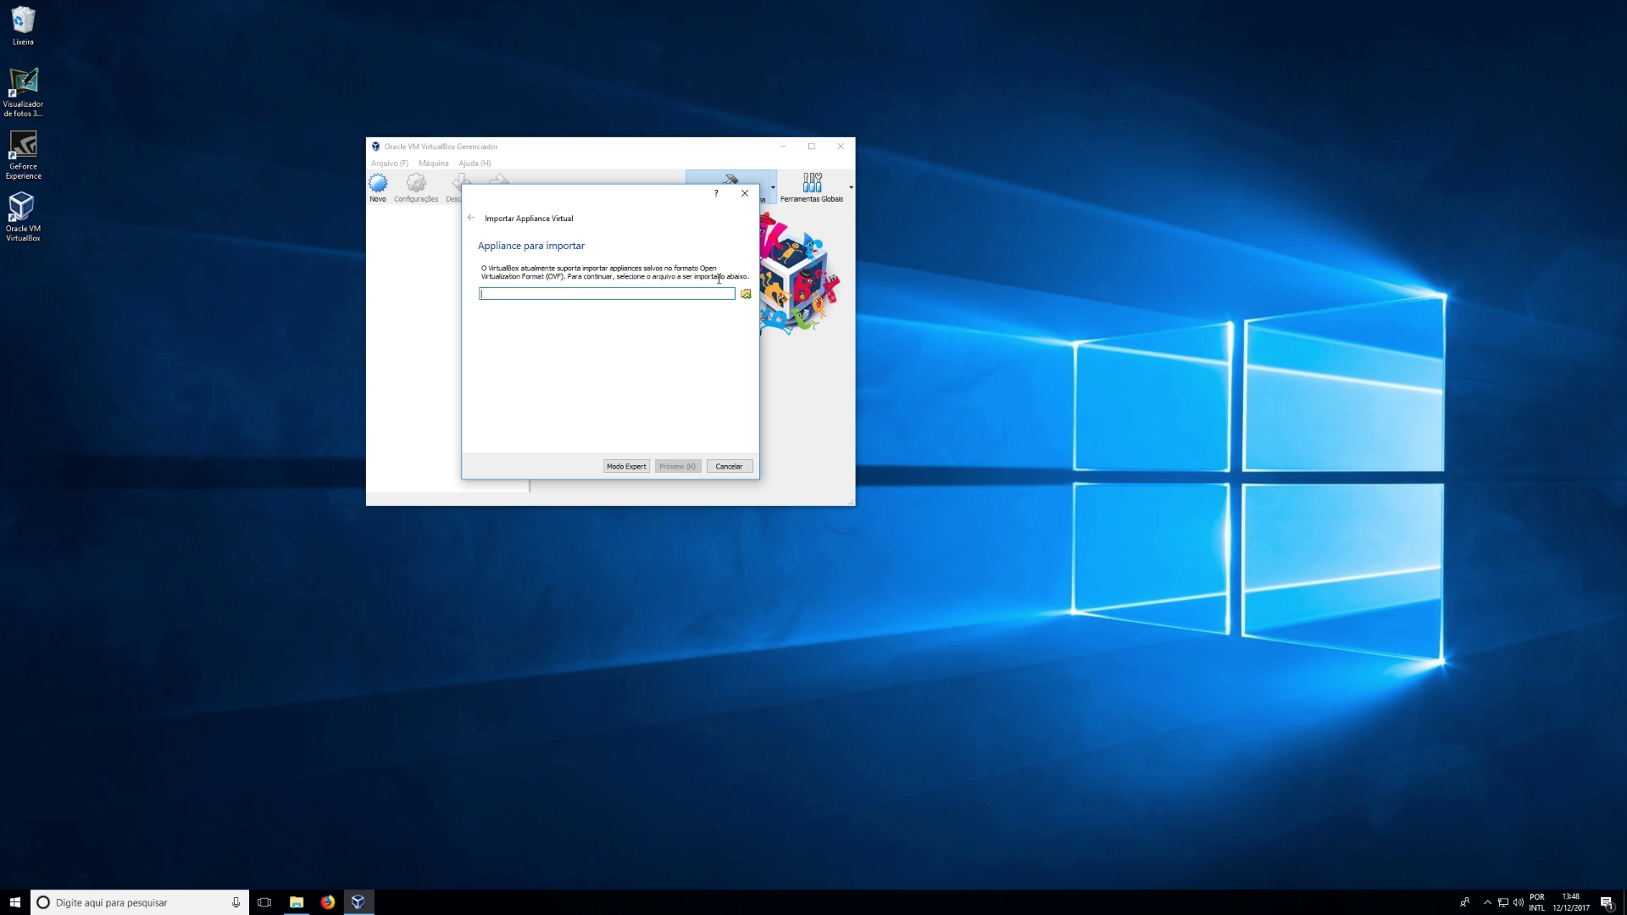
click(744, 294)
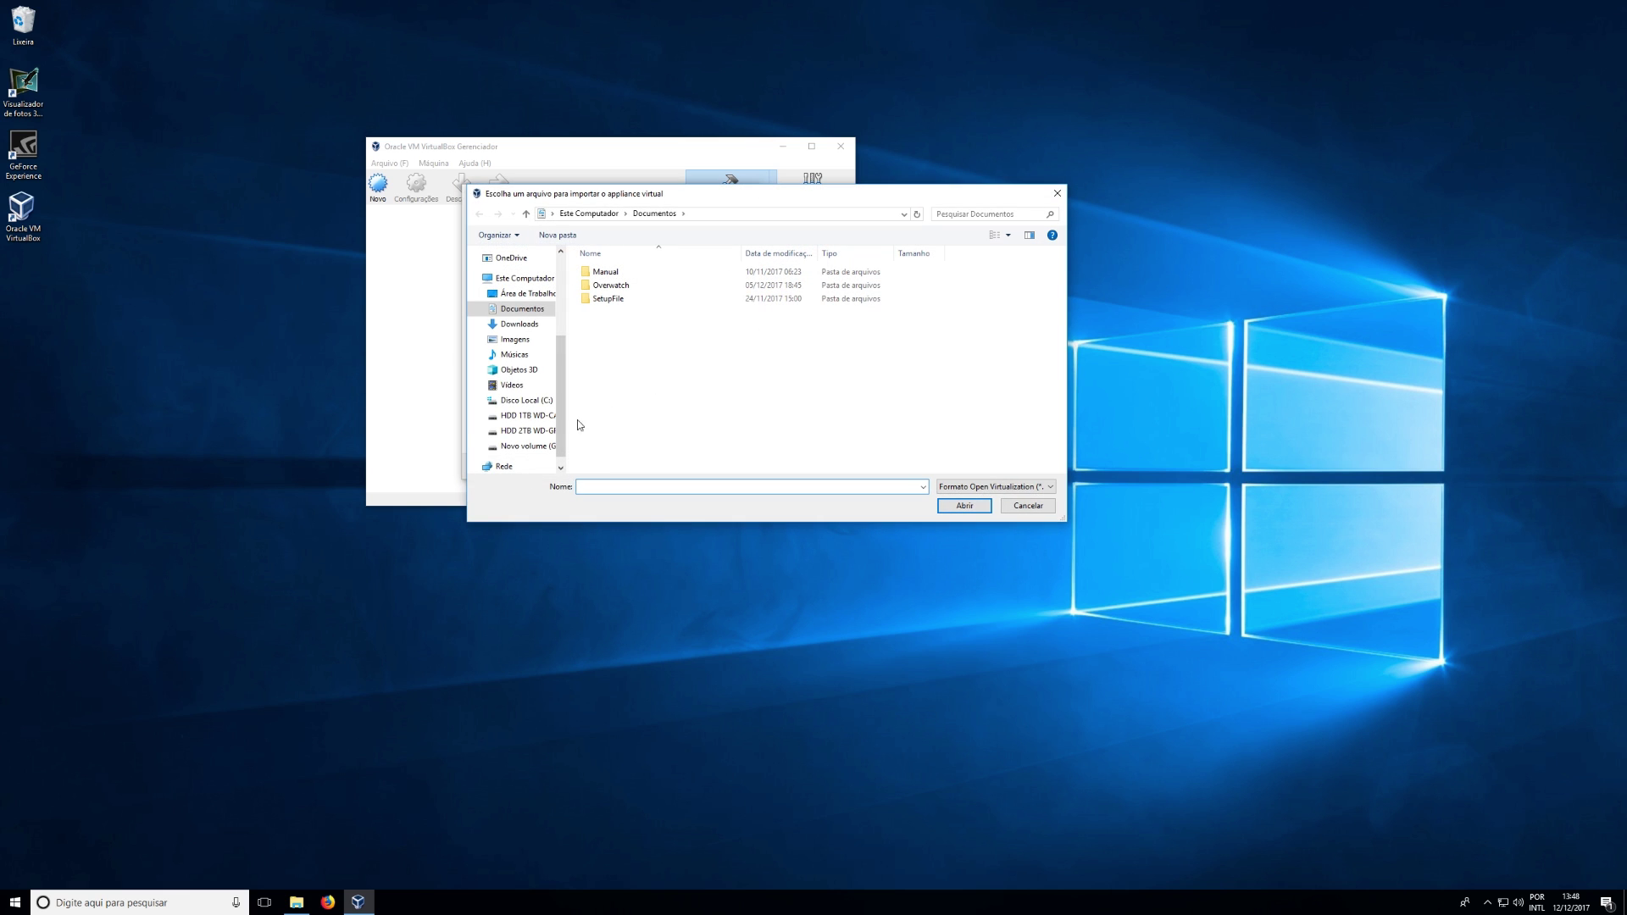
click(538, 433)
double_click(634, 272)
double_click(636, 273)
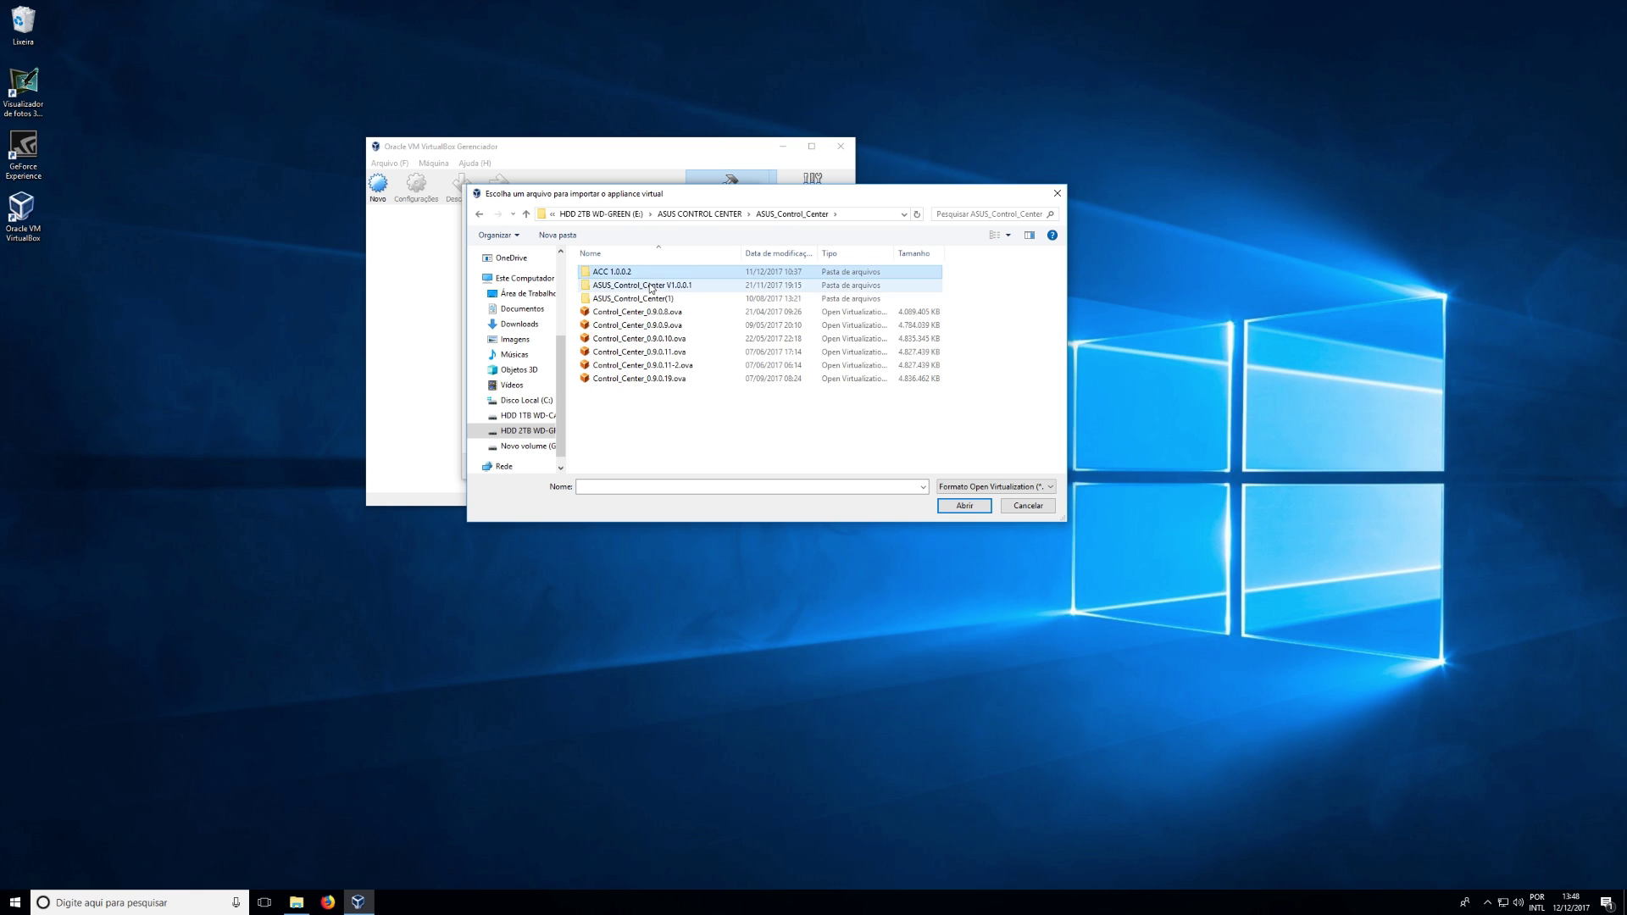
double_click(647, 285)
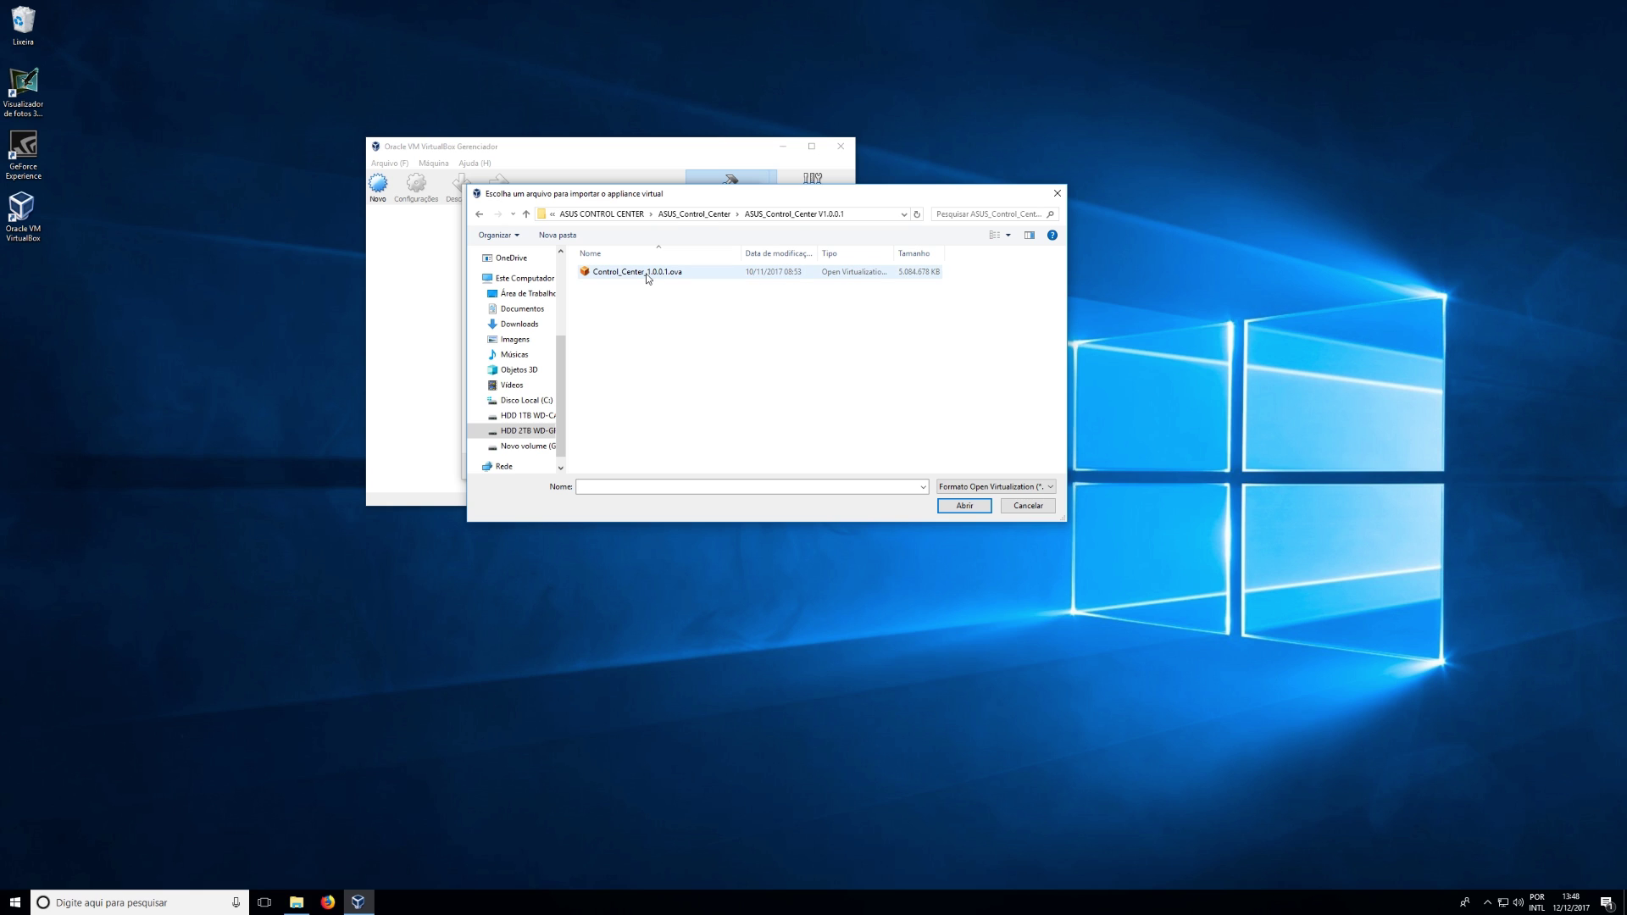
double_click(647, 274)
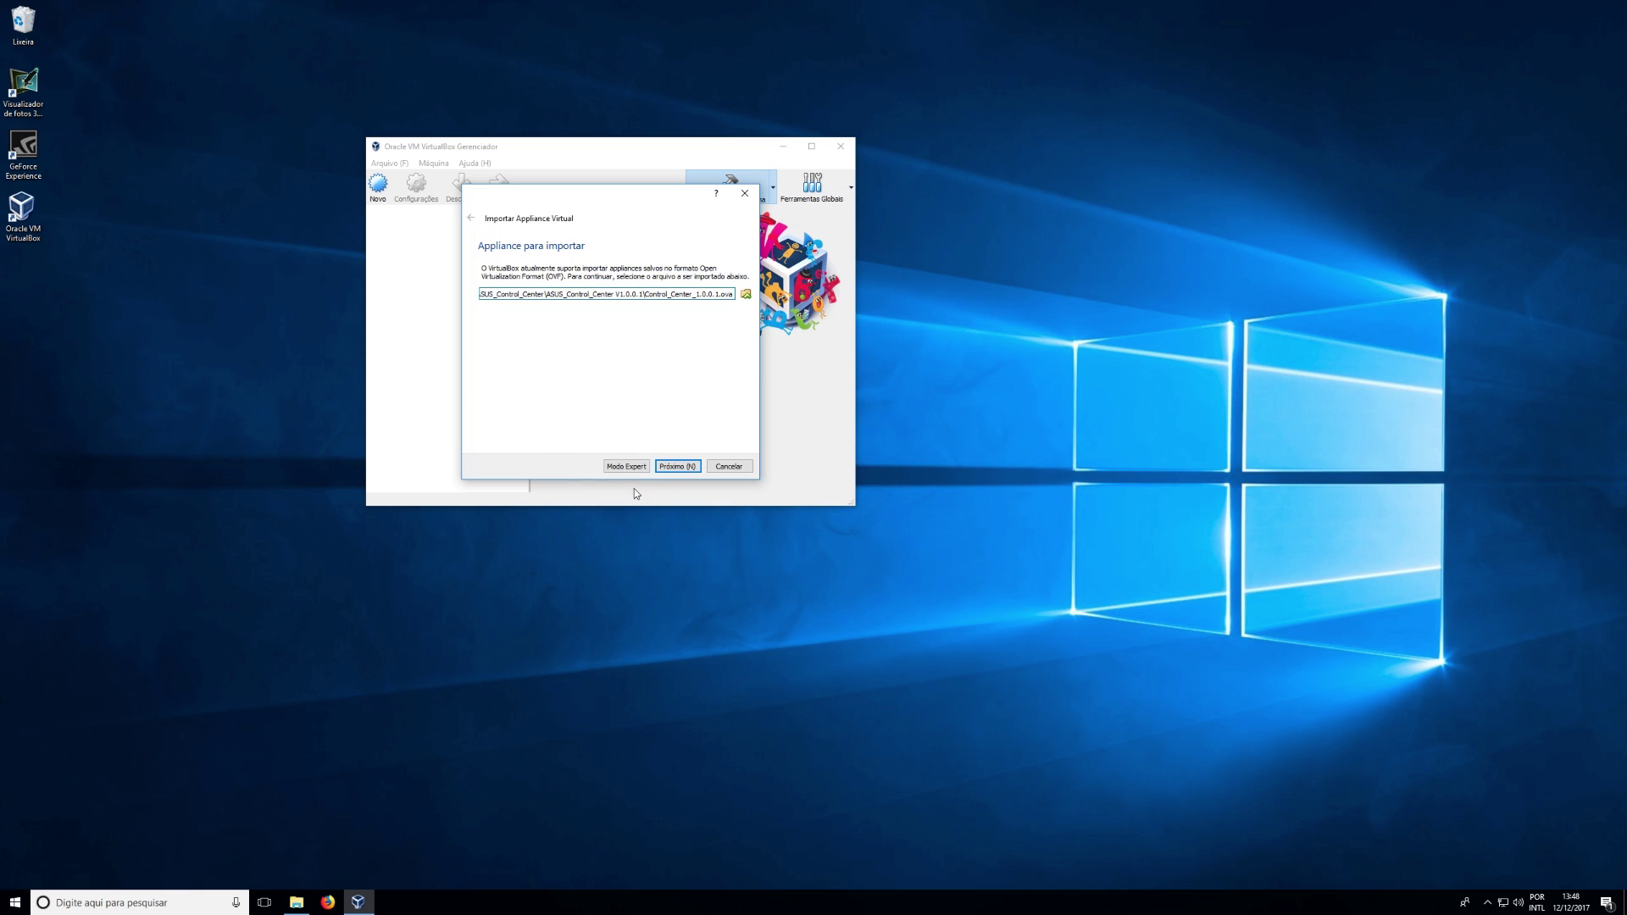
Step: Review the appliance settings (4 CPUs, 8192 MB, Red Hat 64-bit) and toggle MAC address reset
click(675, 467)
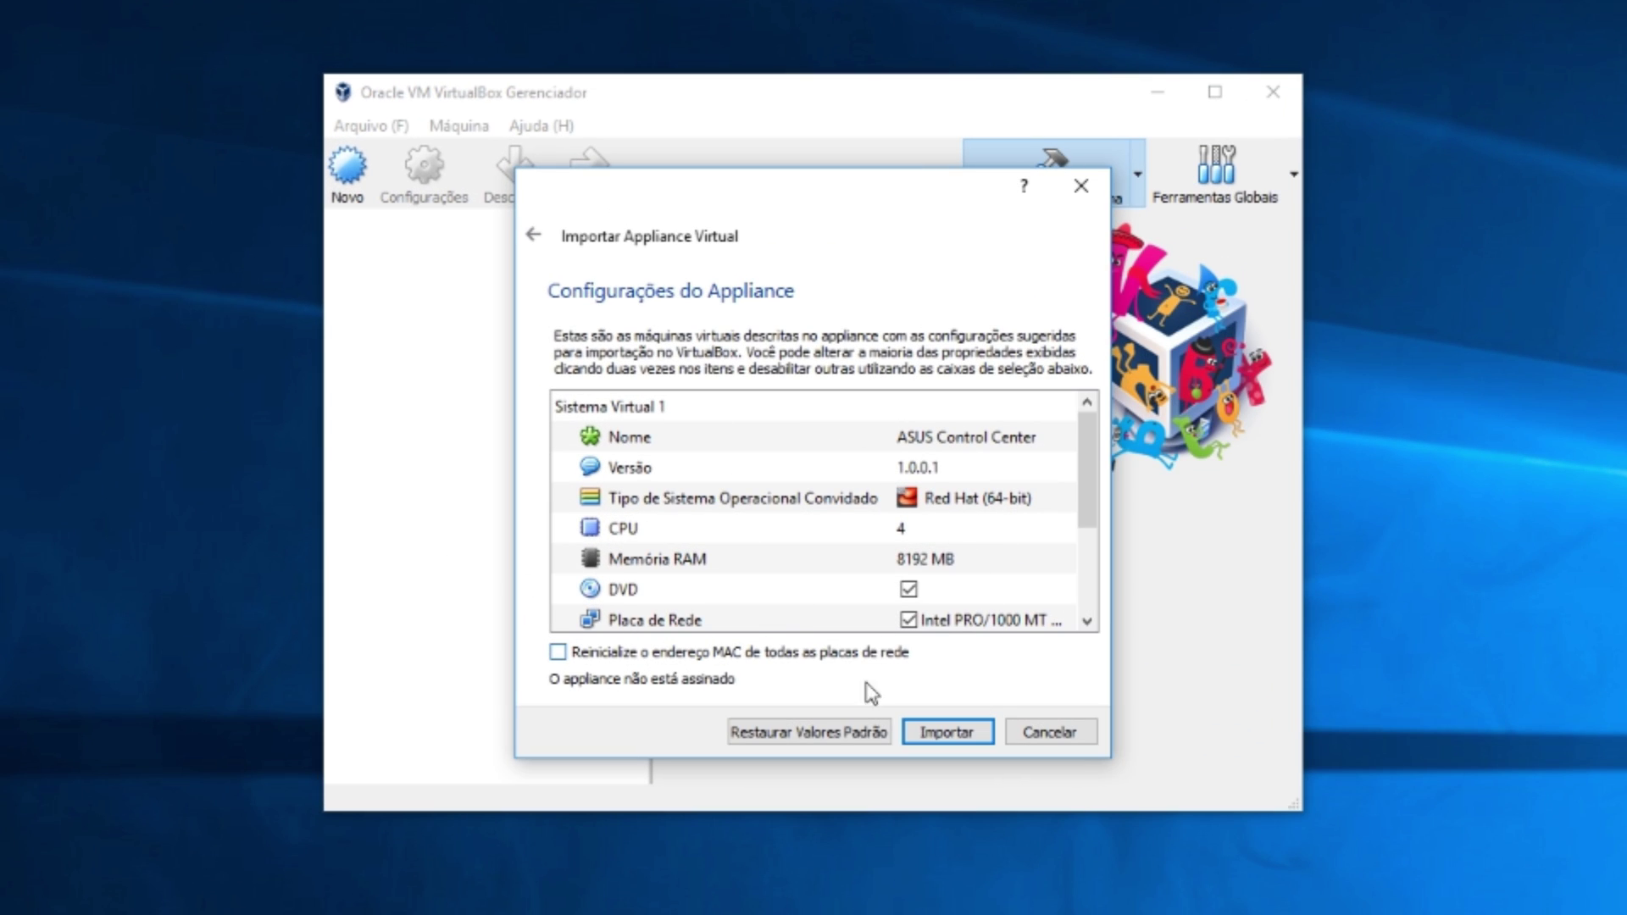
click(558, 653)
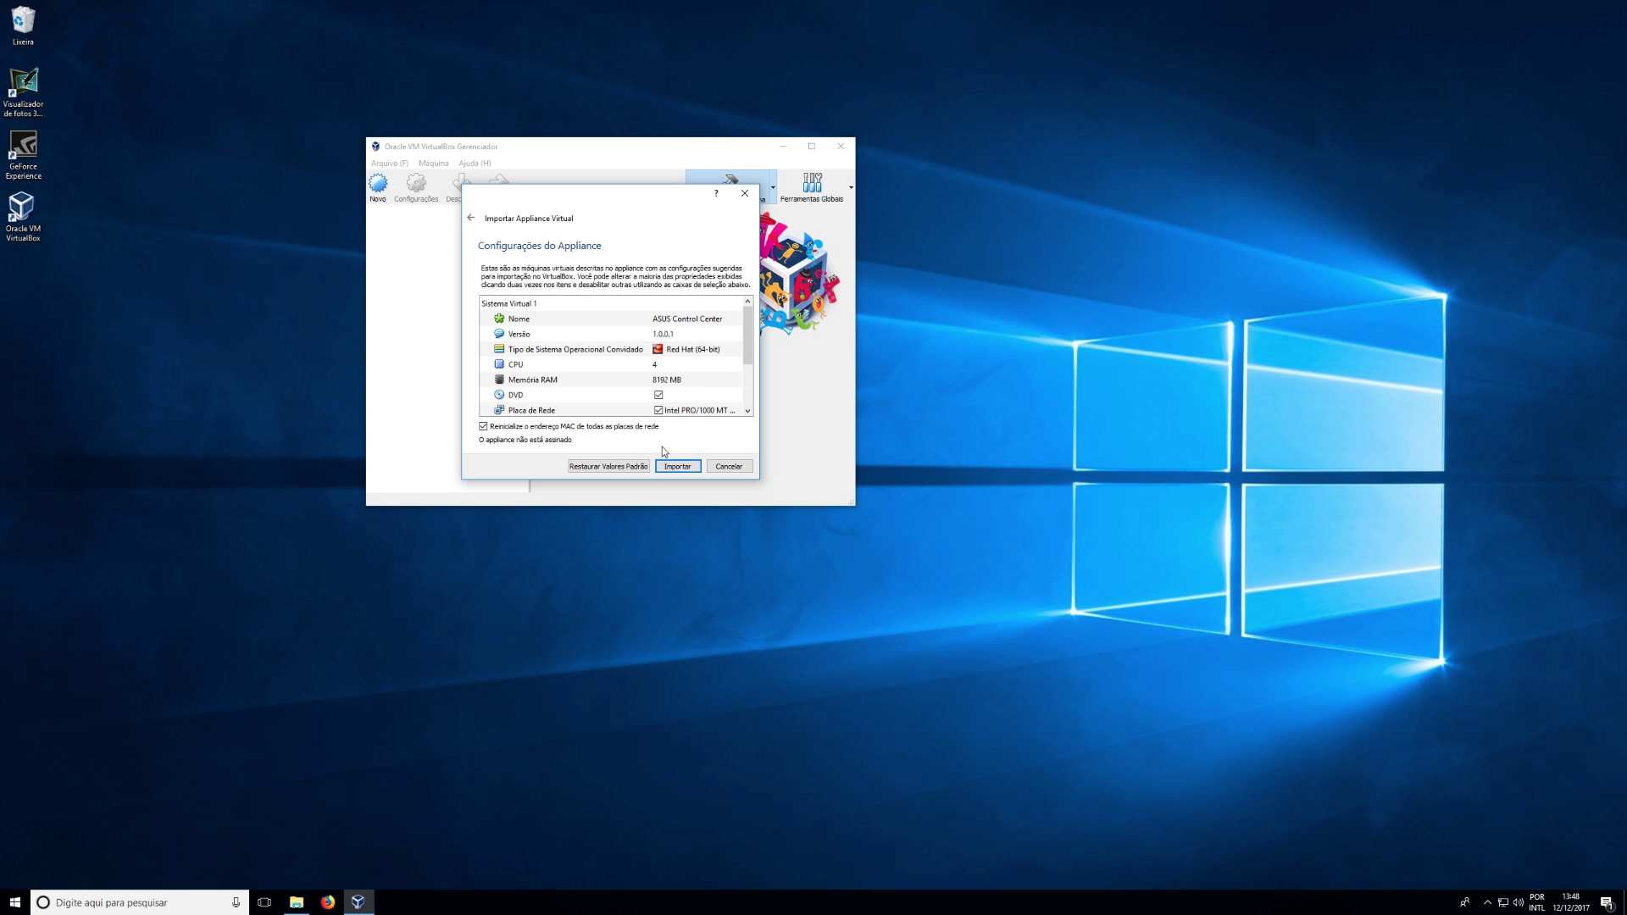
click(484, 428)
Step: Import the appliance, then select the new ASUS Control Center VM
click(685, 468)
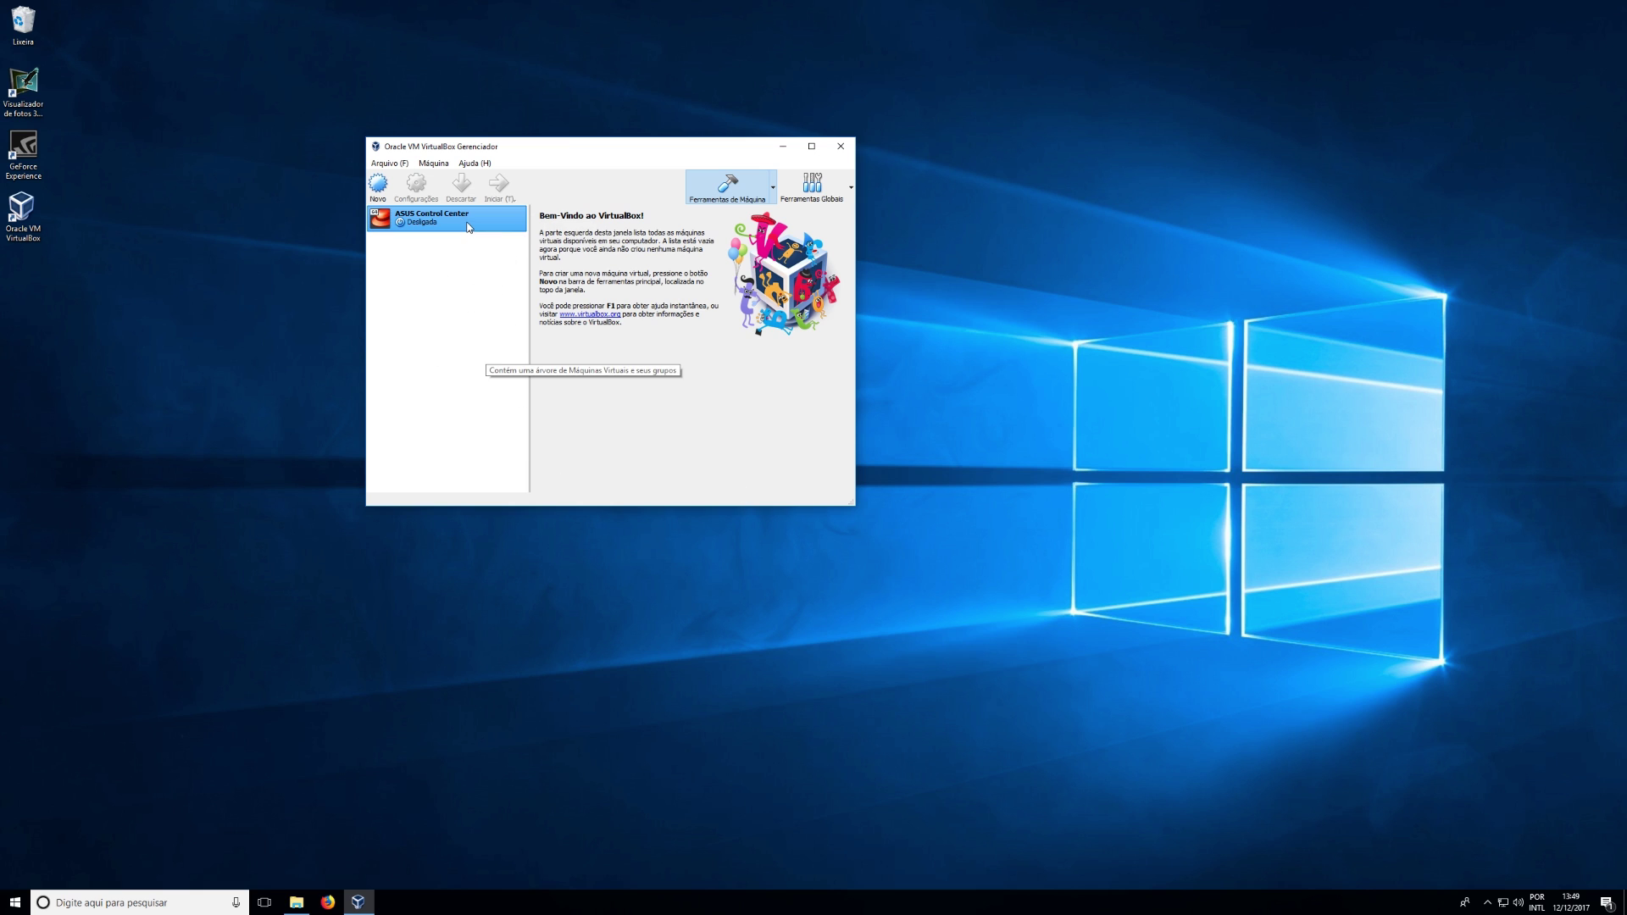
click(465, 227)
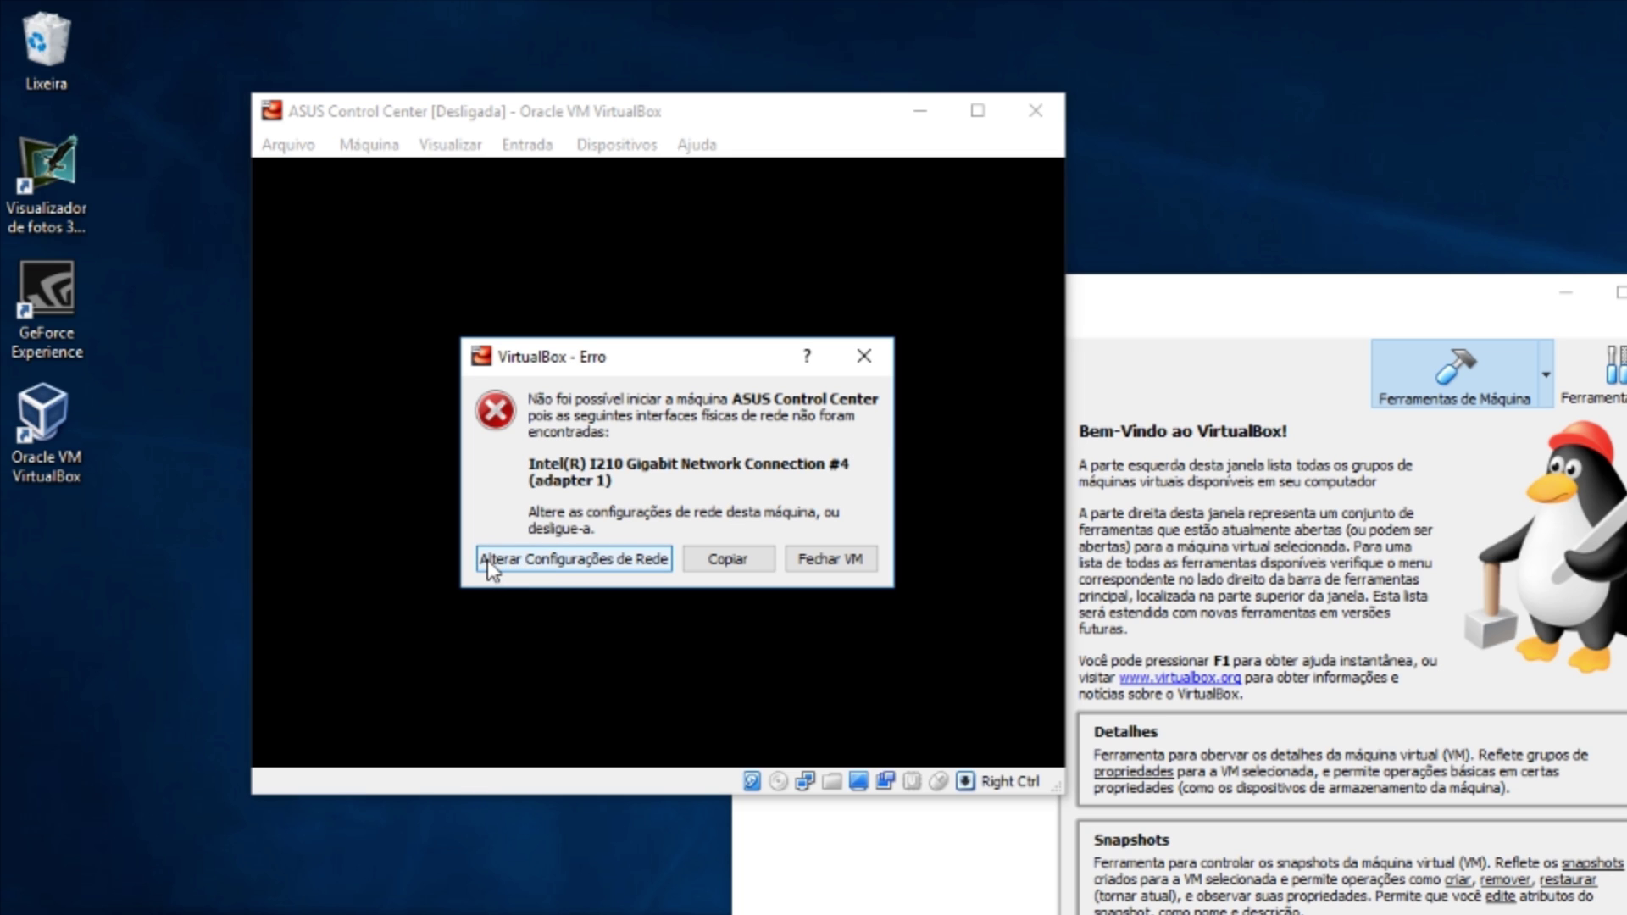
Step: Bridge Adapter 1 to Intel(R) Ethernet Connection (2) I219-V and boot the VM
click(562, 562)
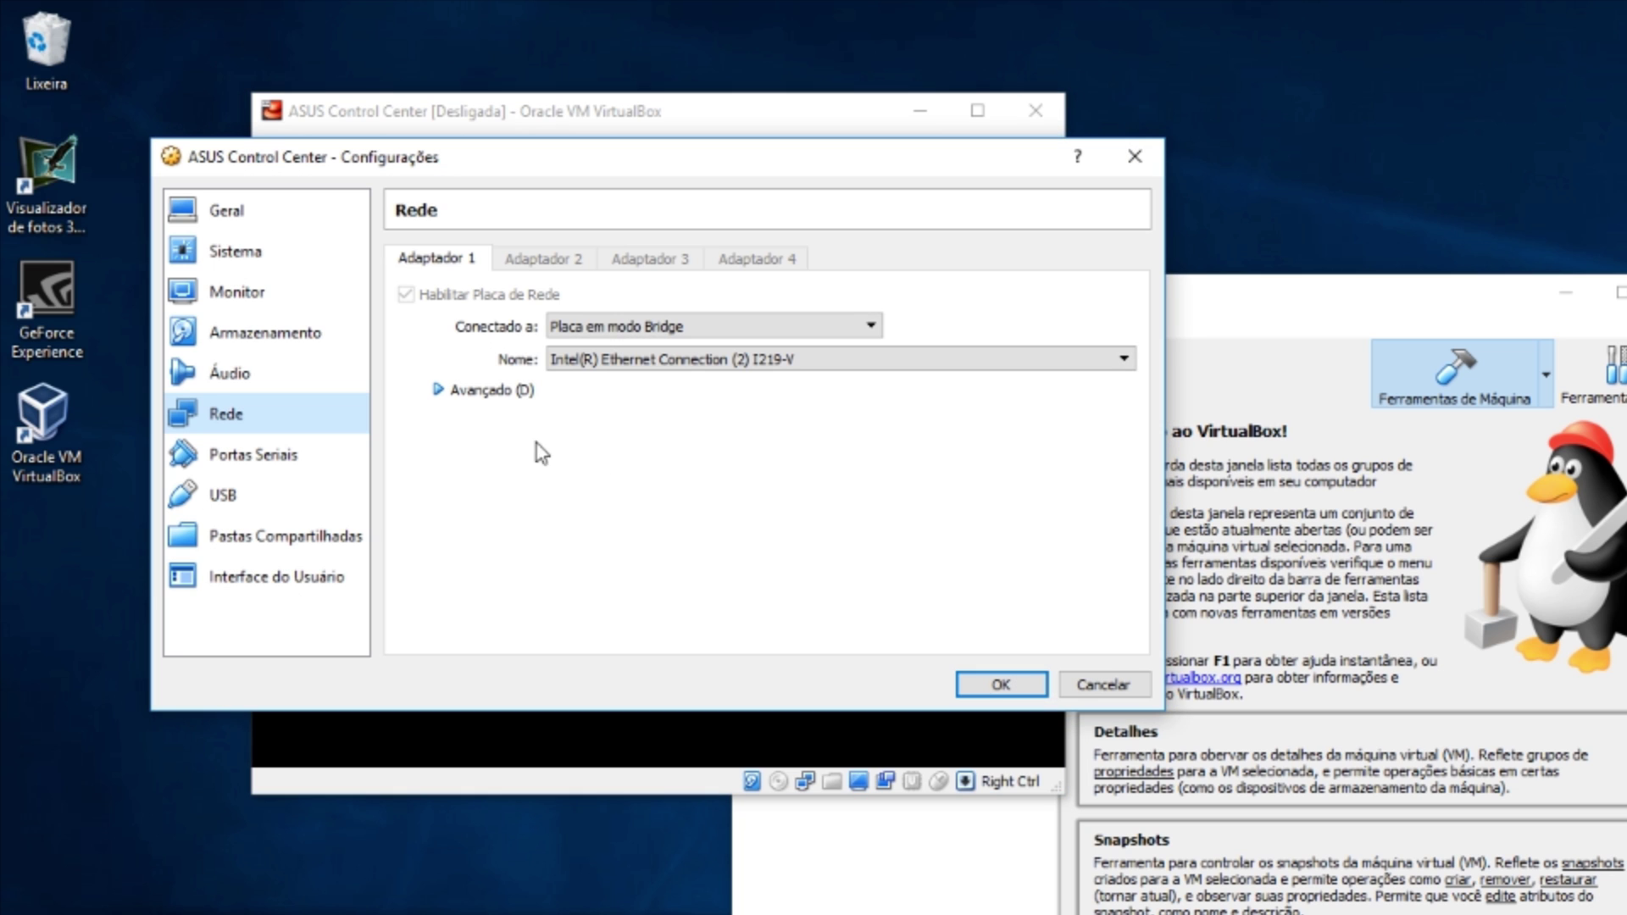
click(439, 390)
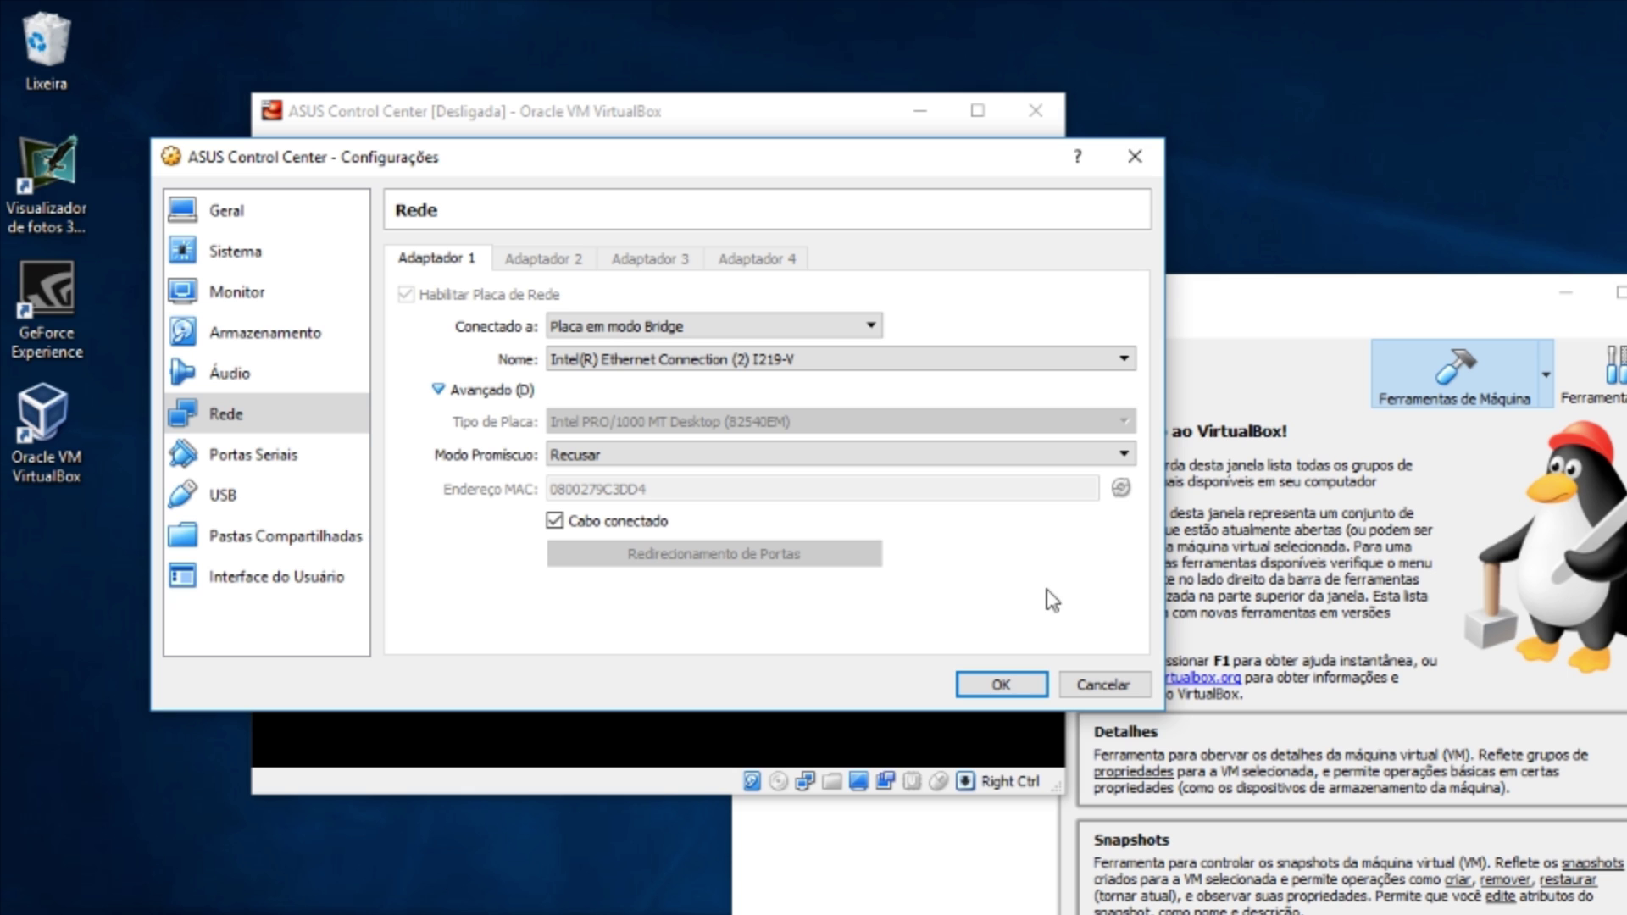
click(1010, 689)
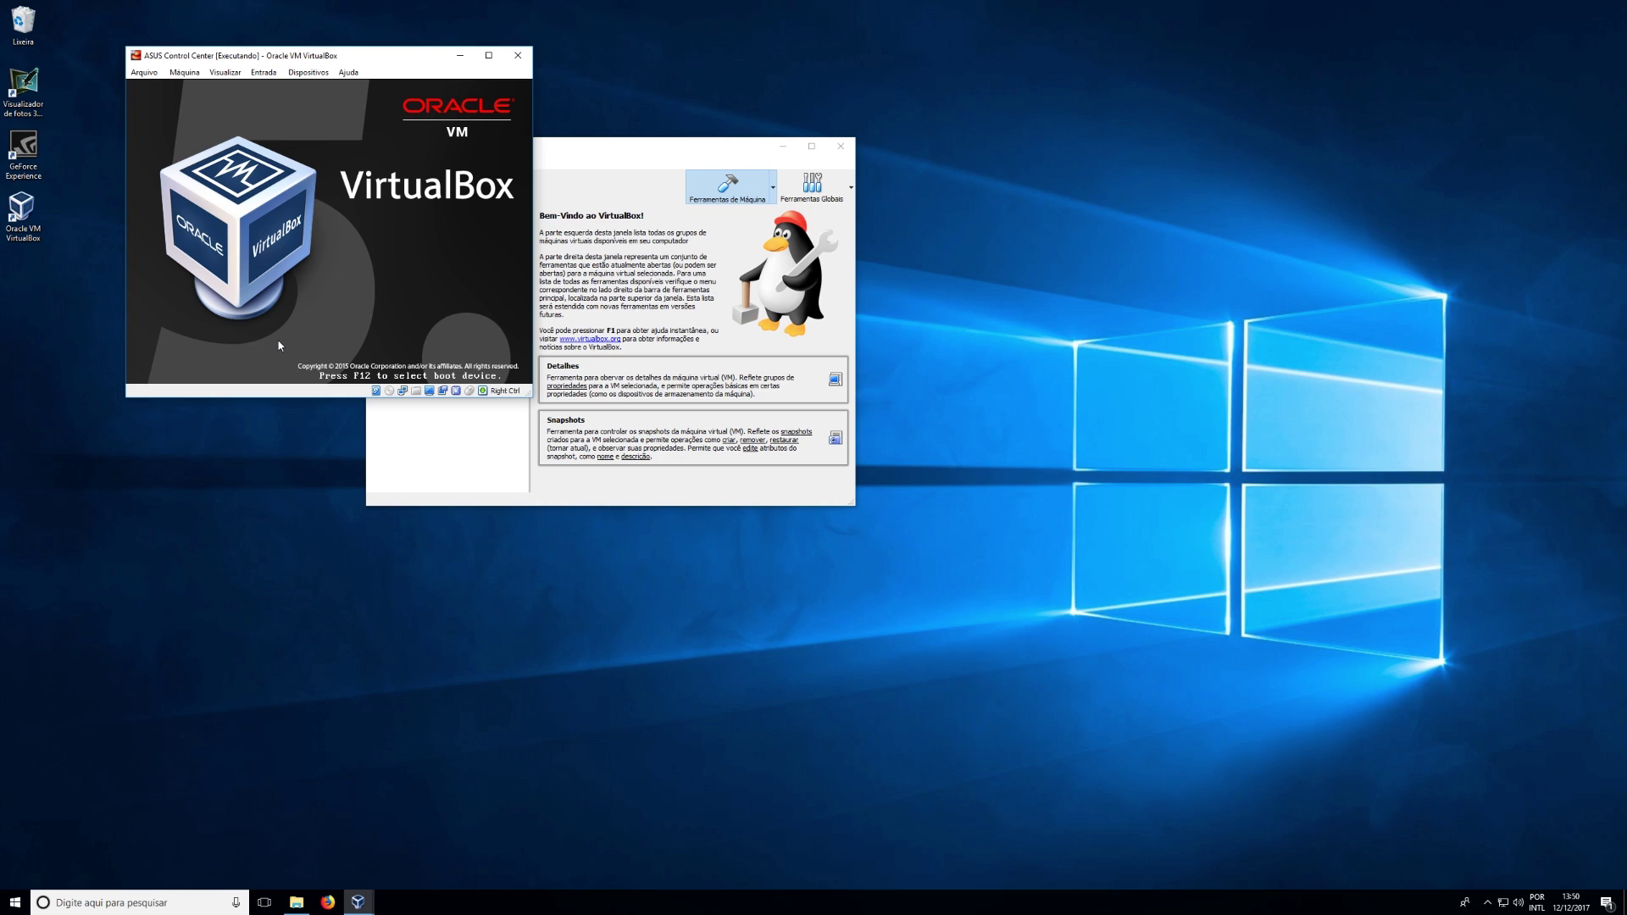
Step: Maximize the VM window and accept the Terms of Use and Privacy Policy
click(489, 55)
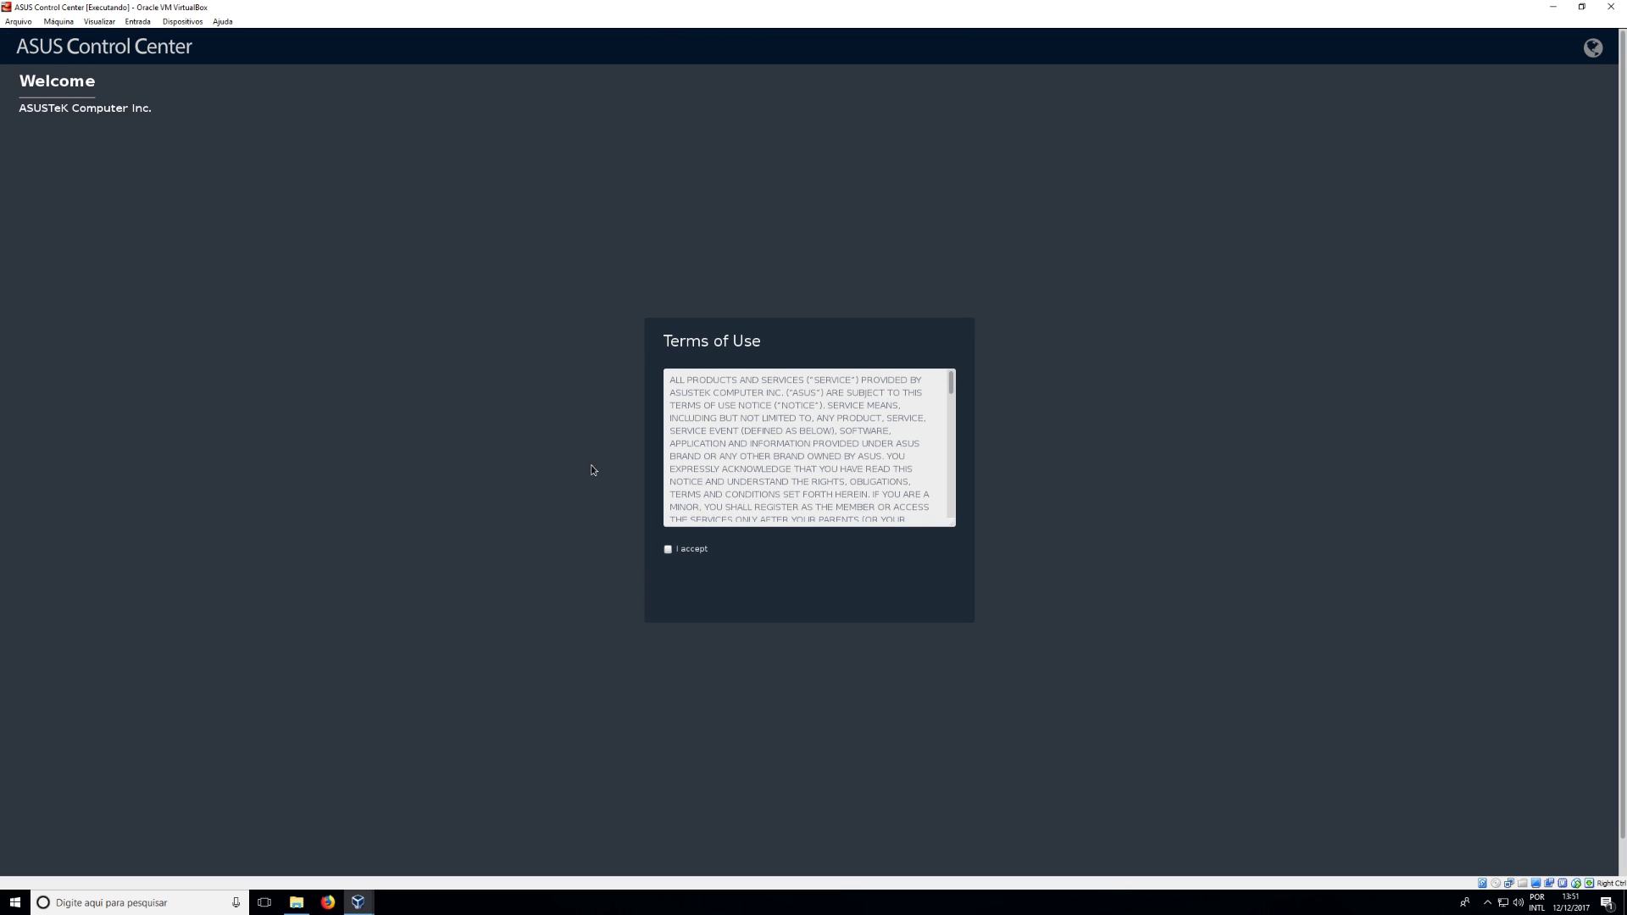
click(669, 550)
click(933, 594)
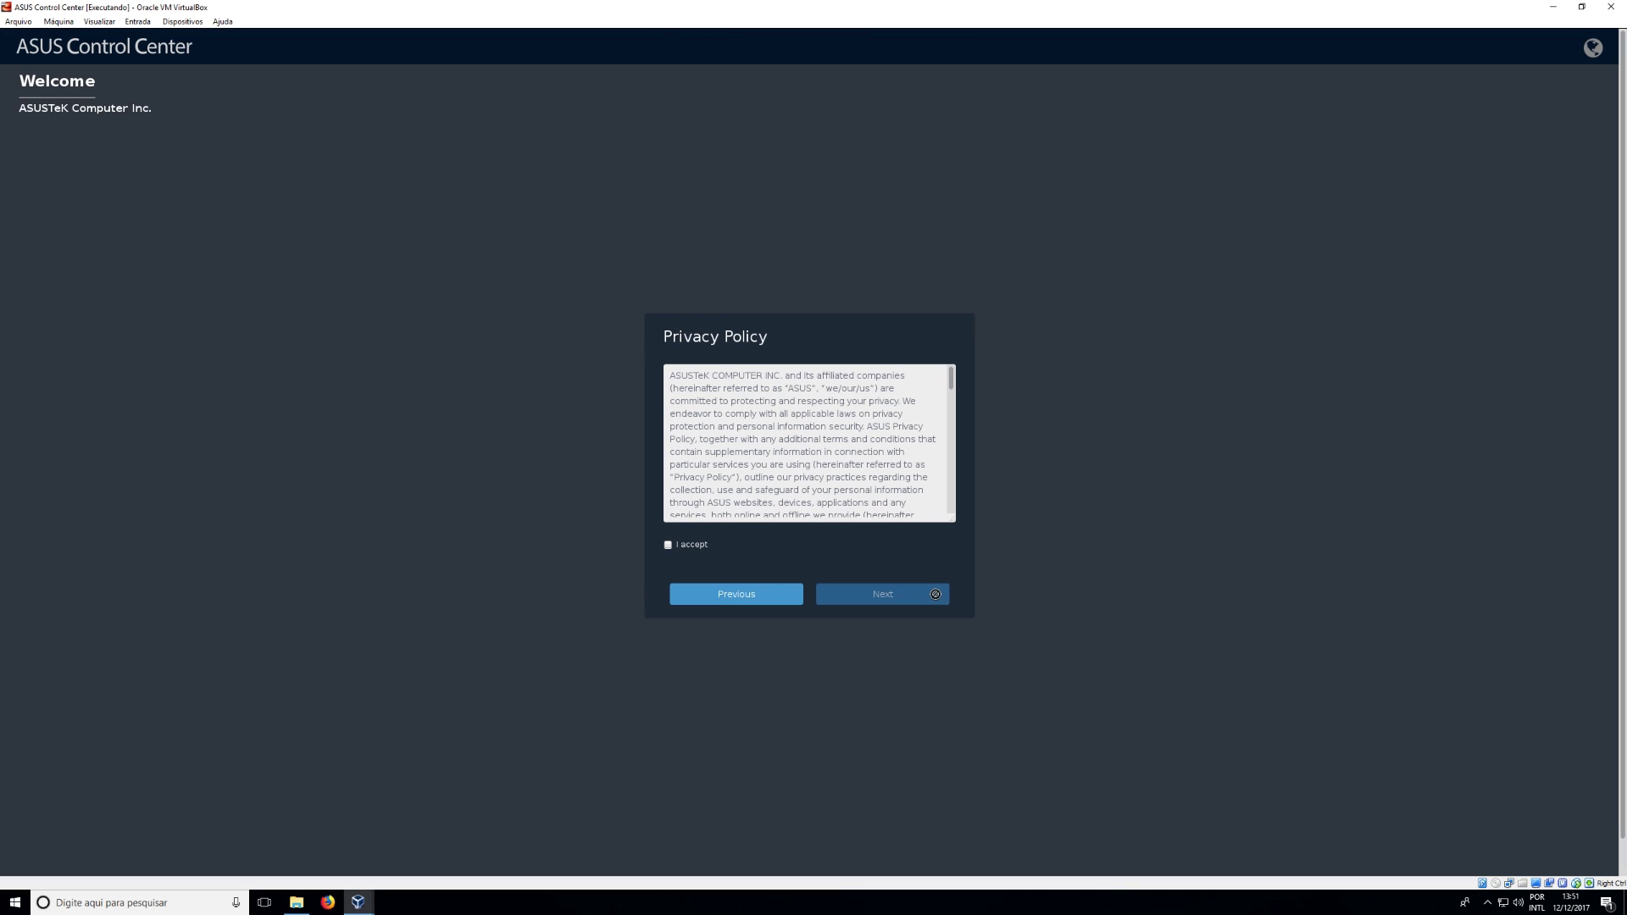
click(668, 545)
click(924, 594)
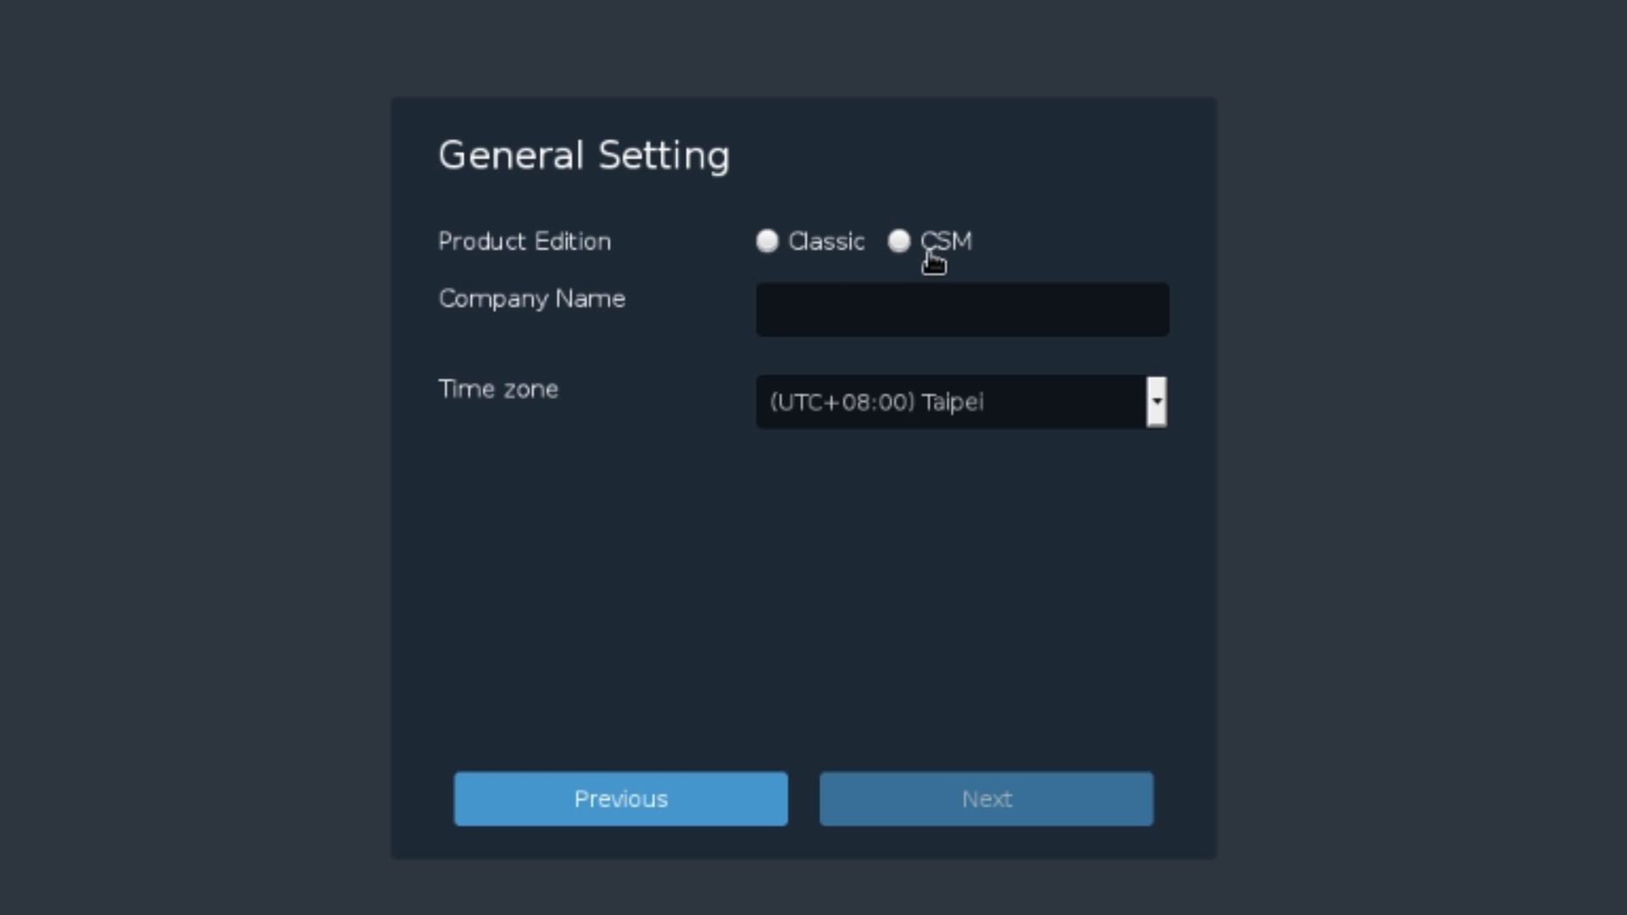
Step: Choose CSM edition, company ASUS BRASIL and time zone (UTC-03:00) Brasilia
click(898, 244)
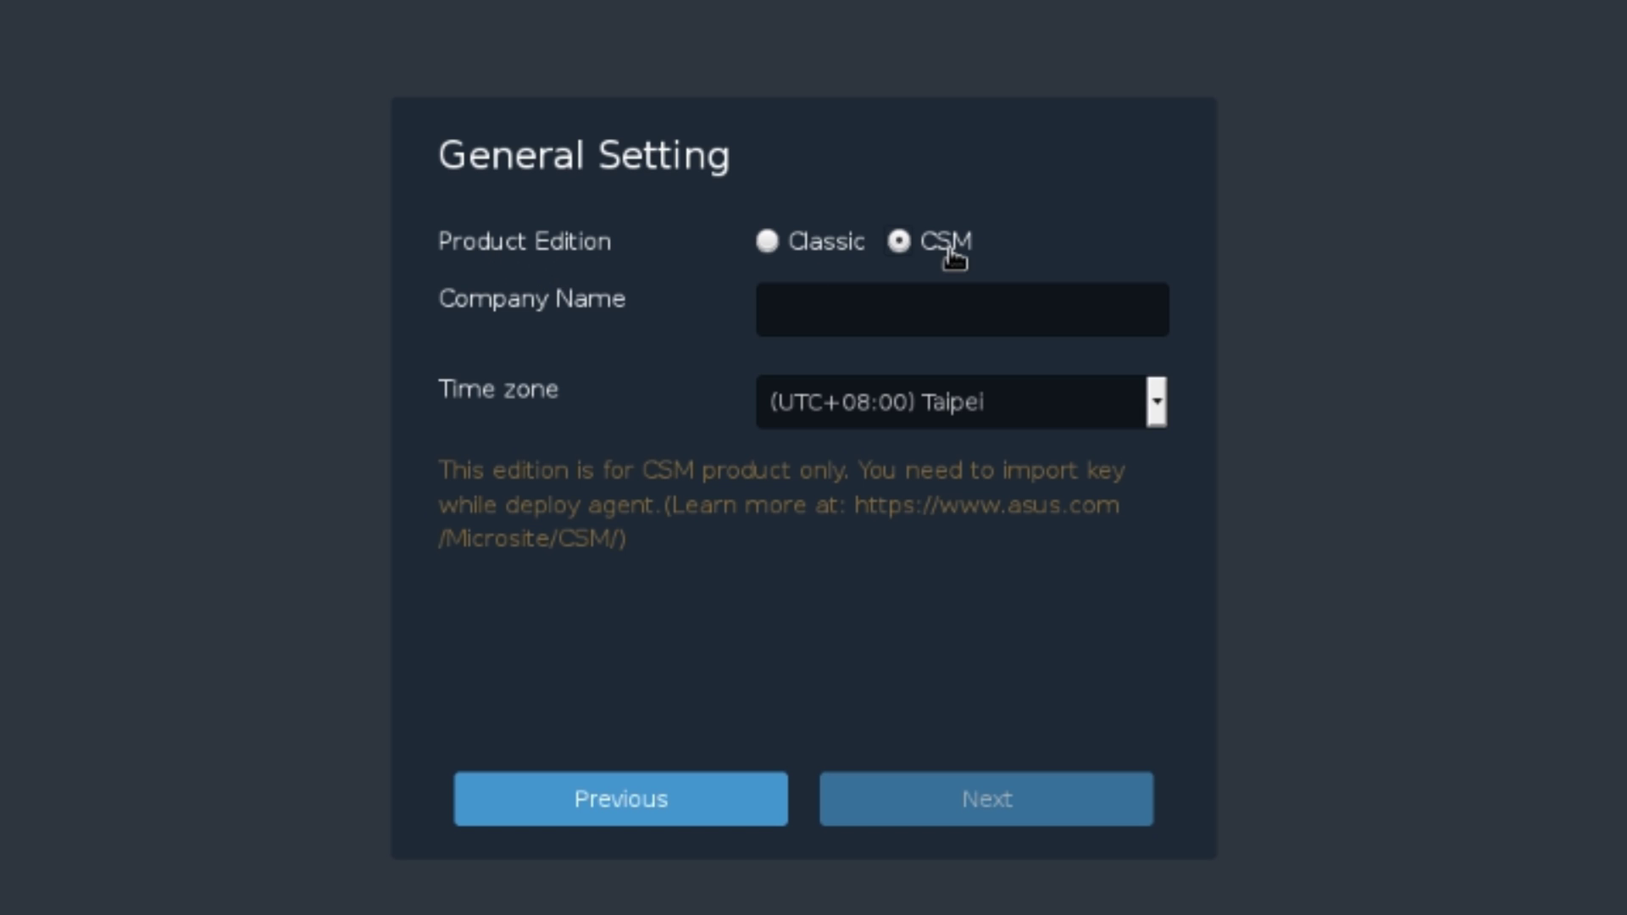
click(831, 322)
text(ASUS BRASIL)
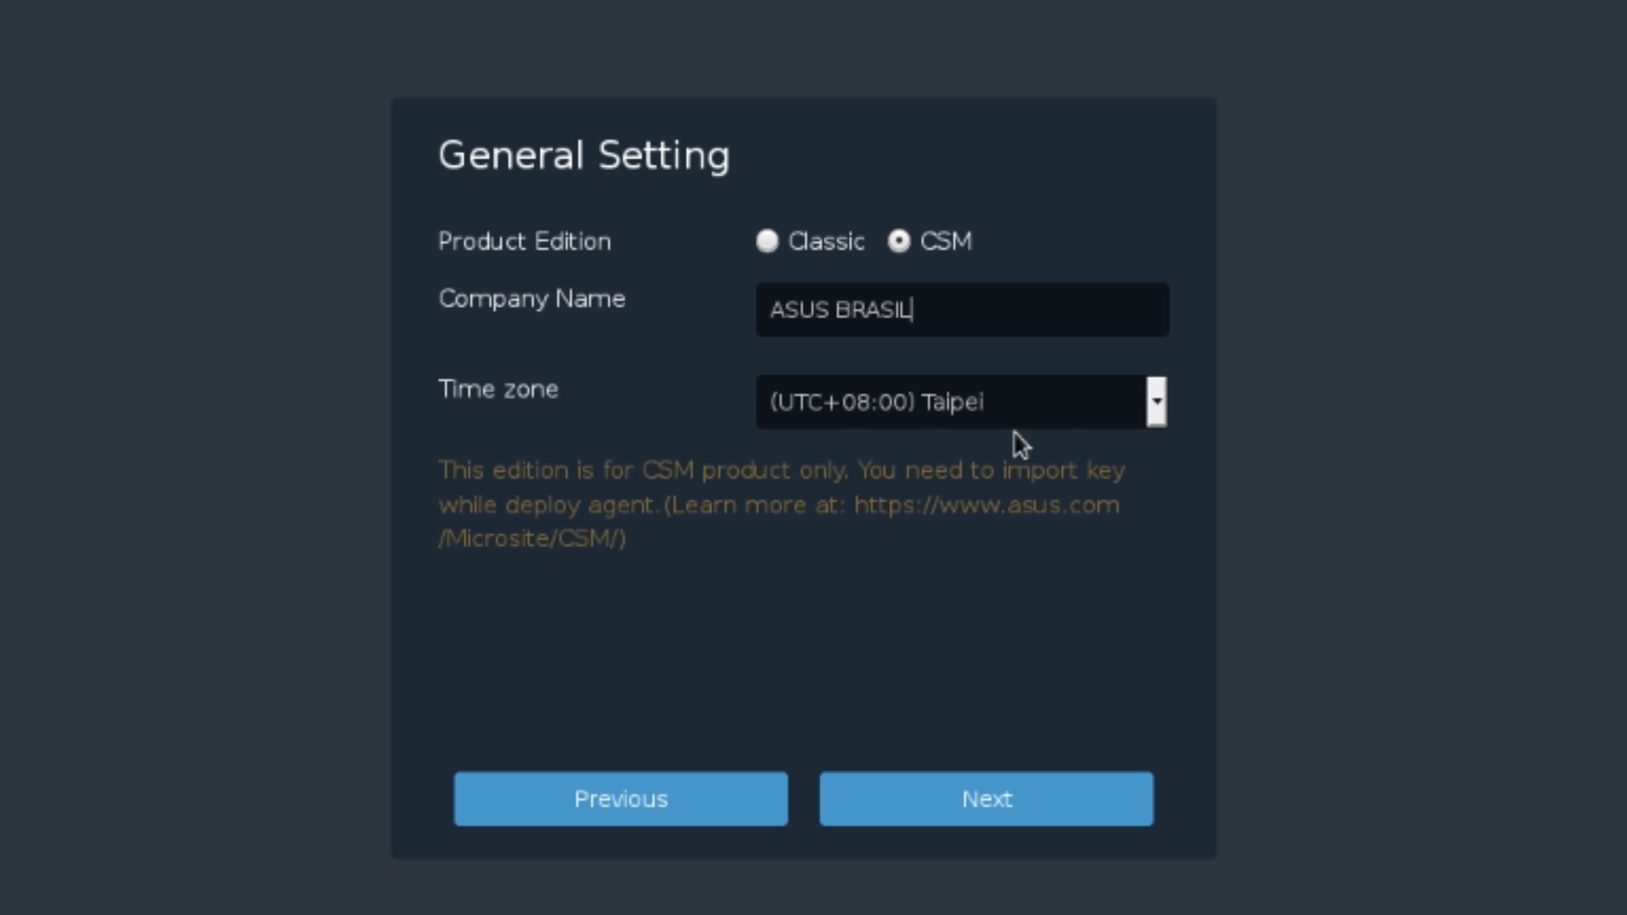
click(1158, 414)
scroll(1178, 733, up, 16)
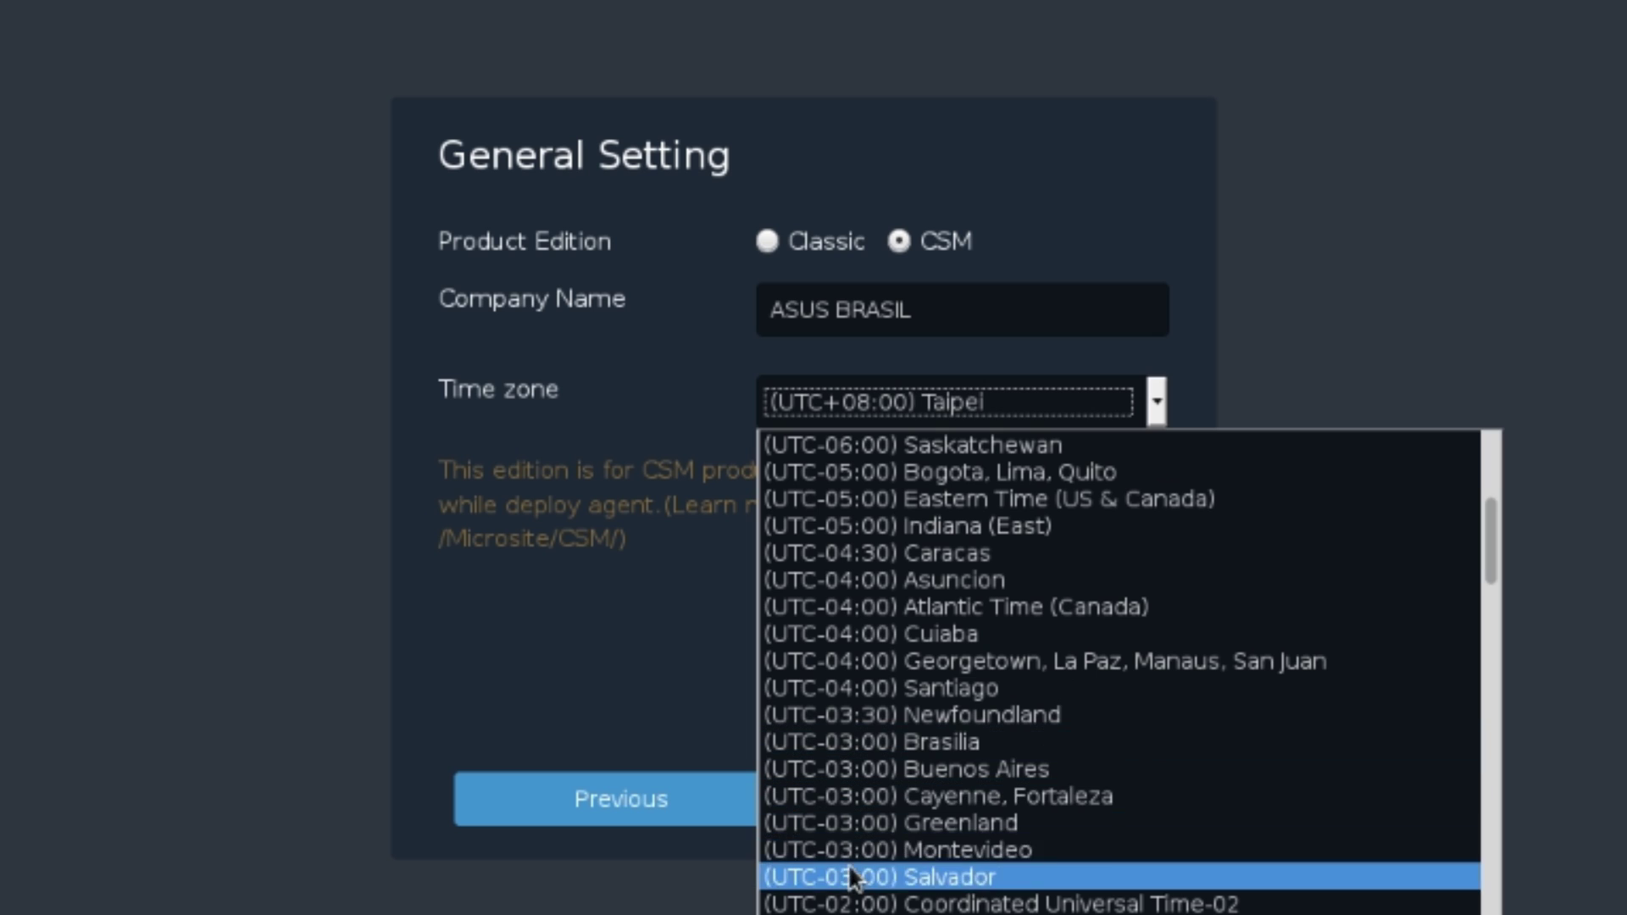
click(994, 750)
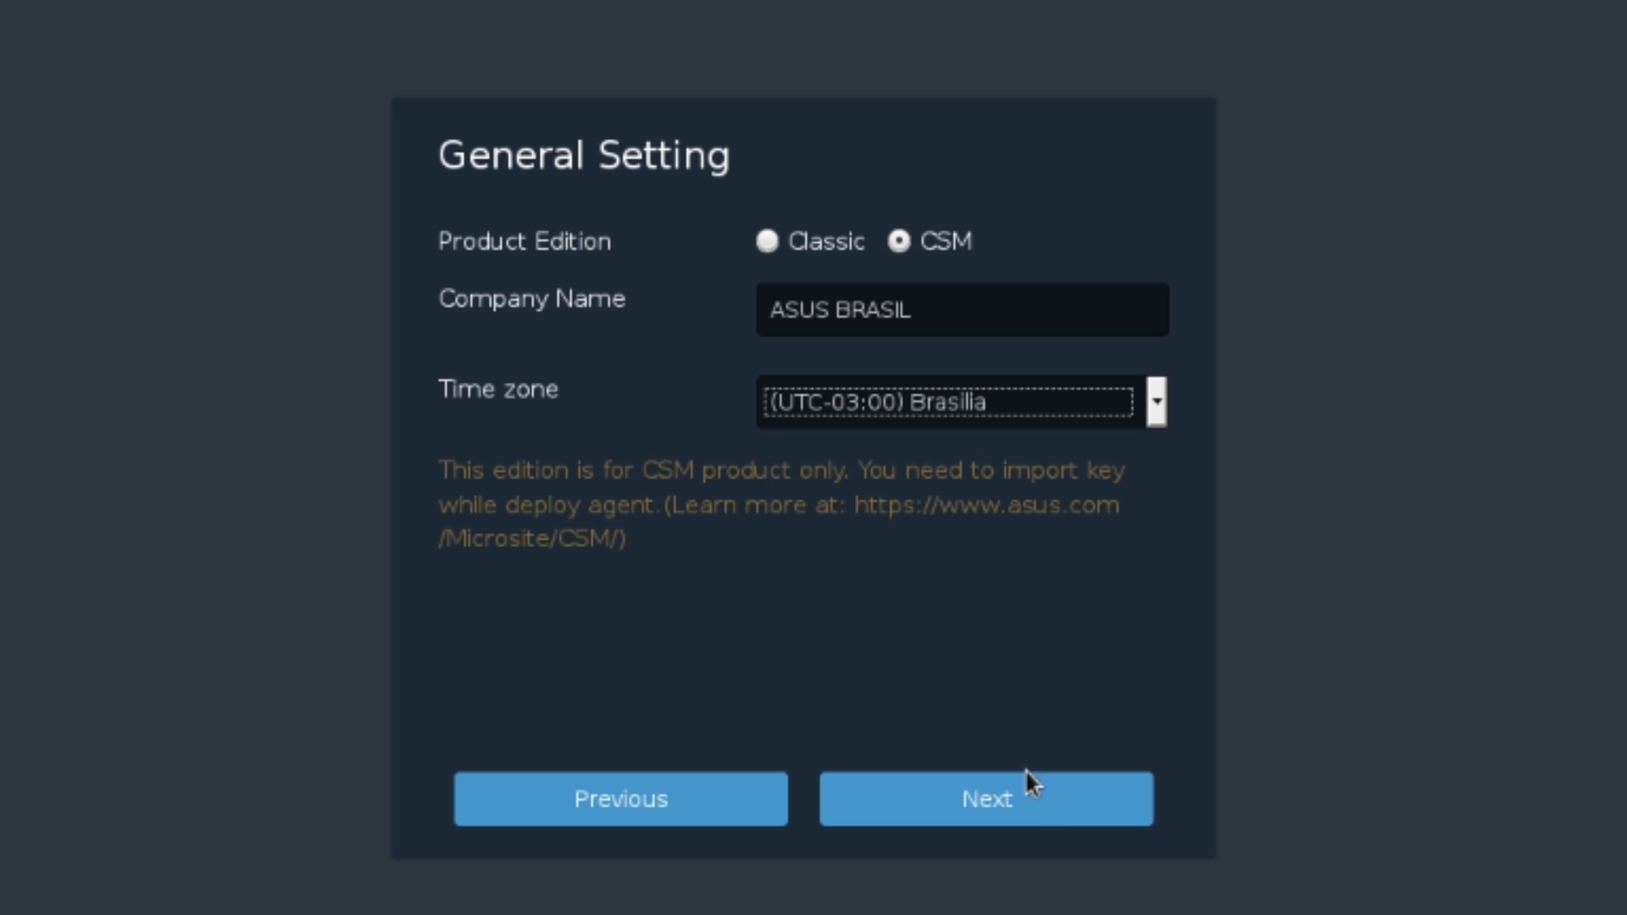
click(1028, 780)
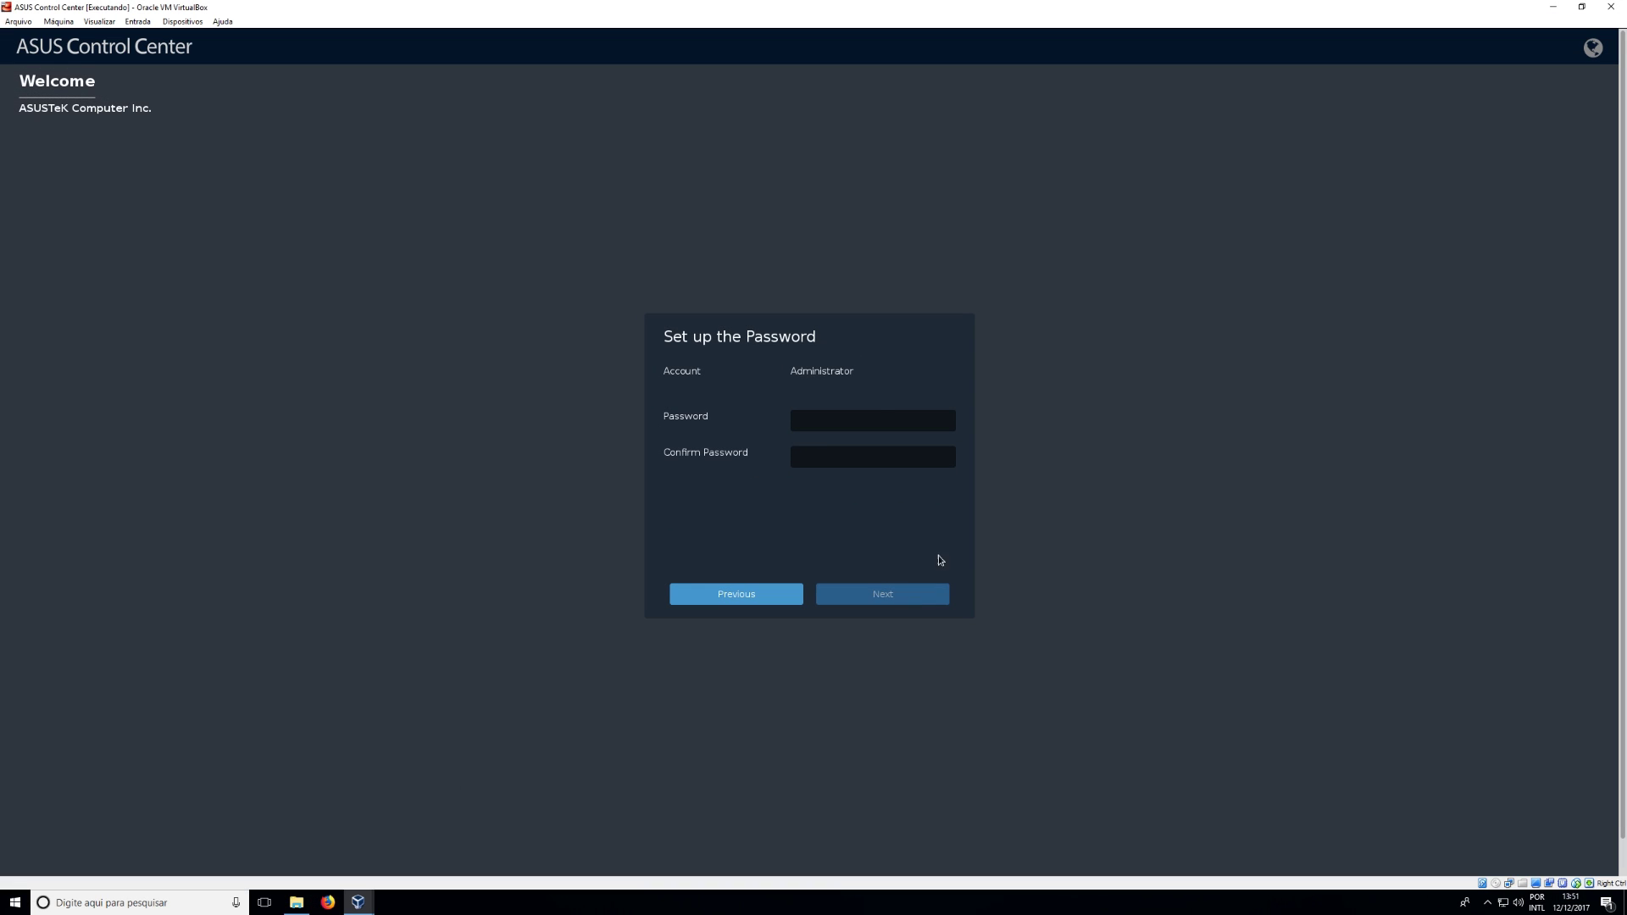
click(873, 420)
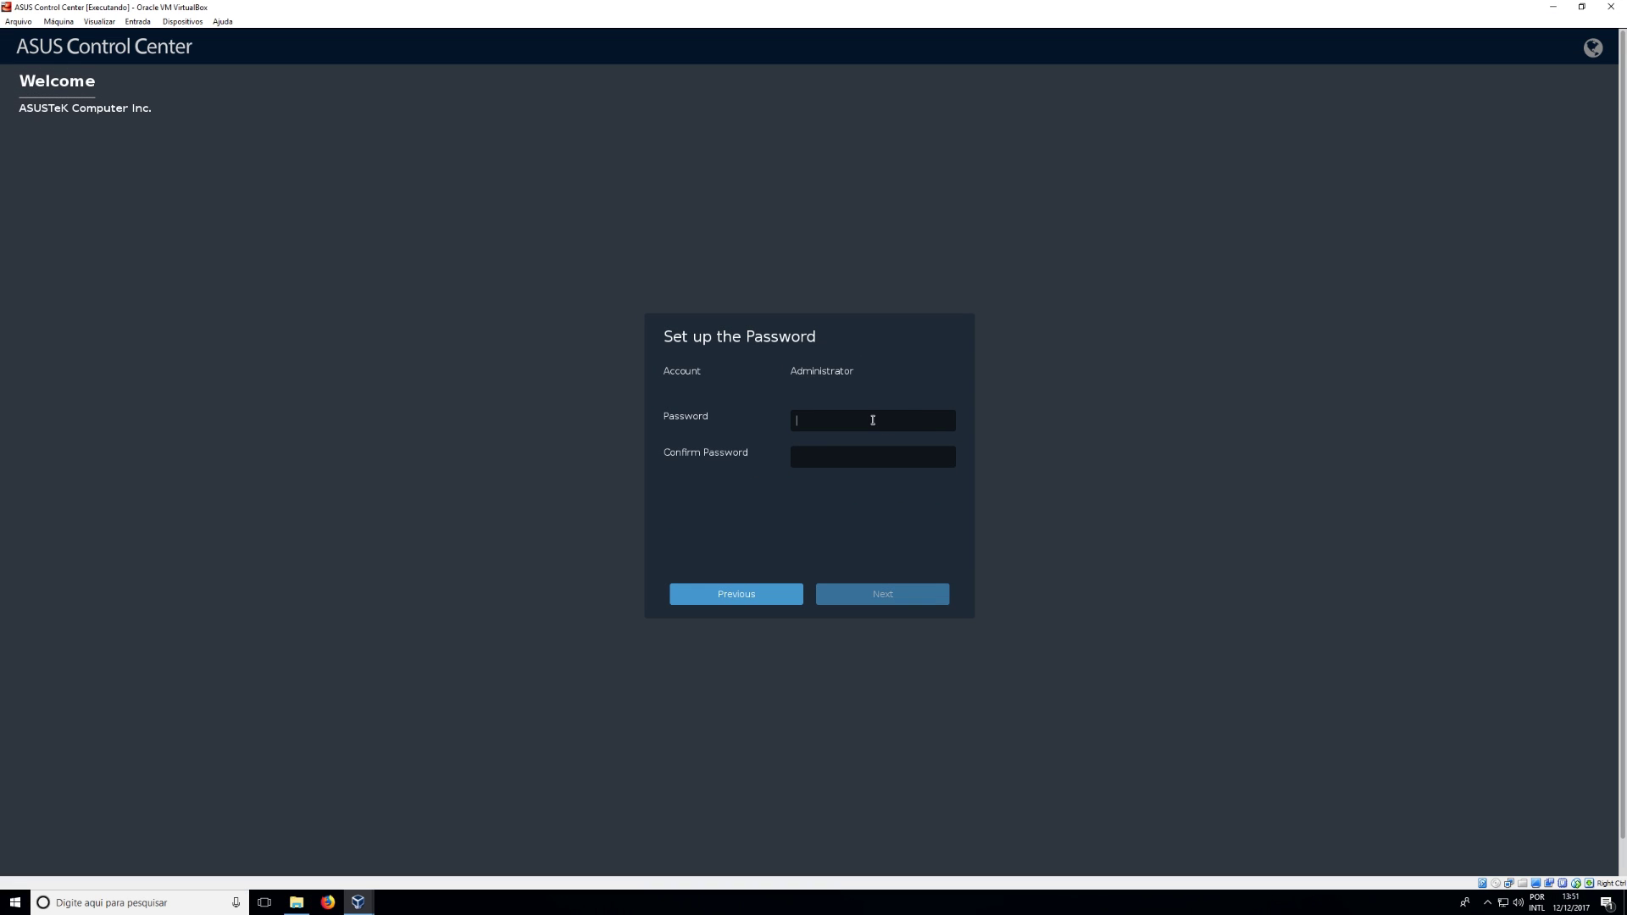
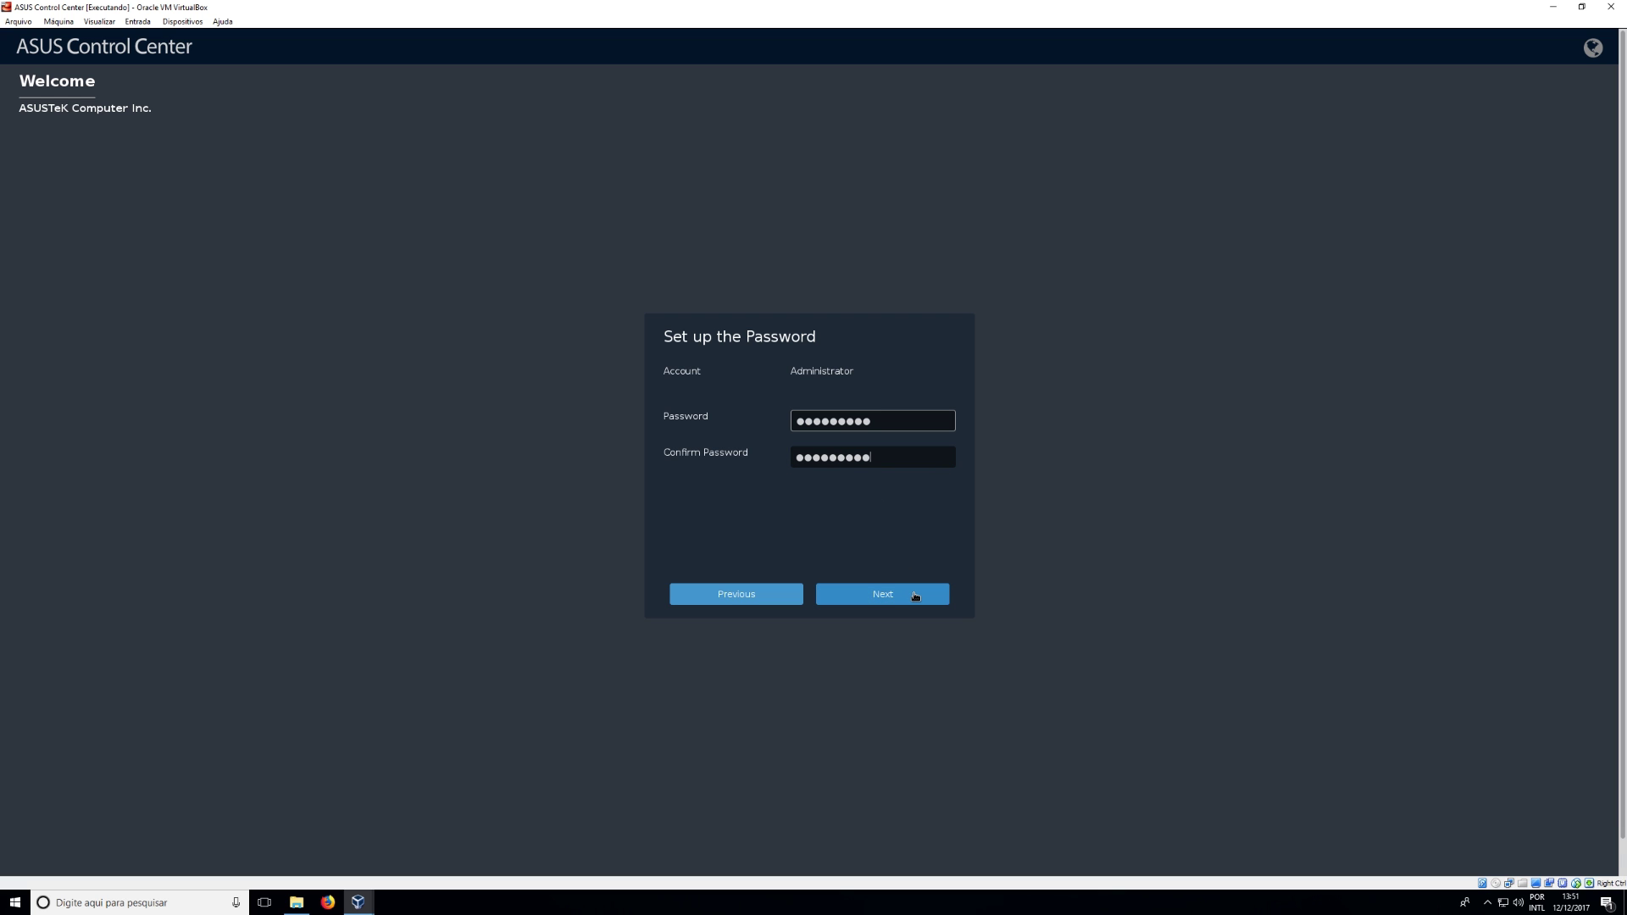
Step: Enter and confirm the Administrator password, then continue to network setup
click(915, 596)
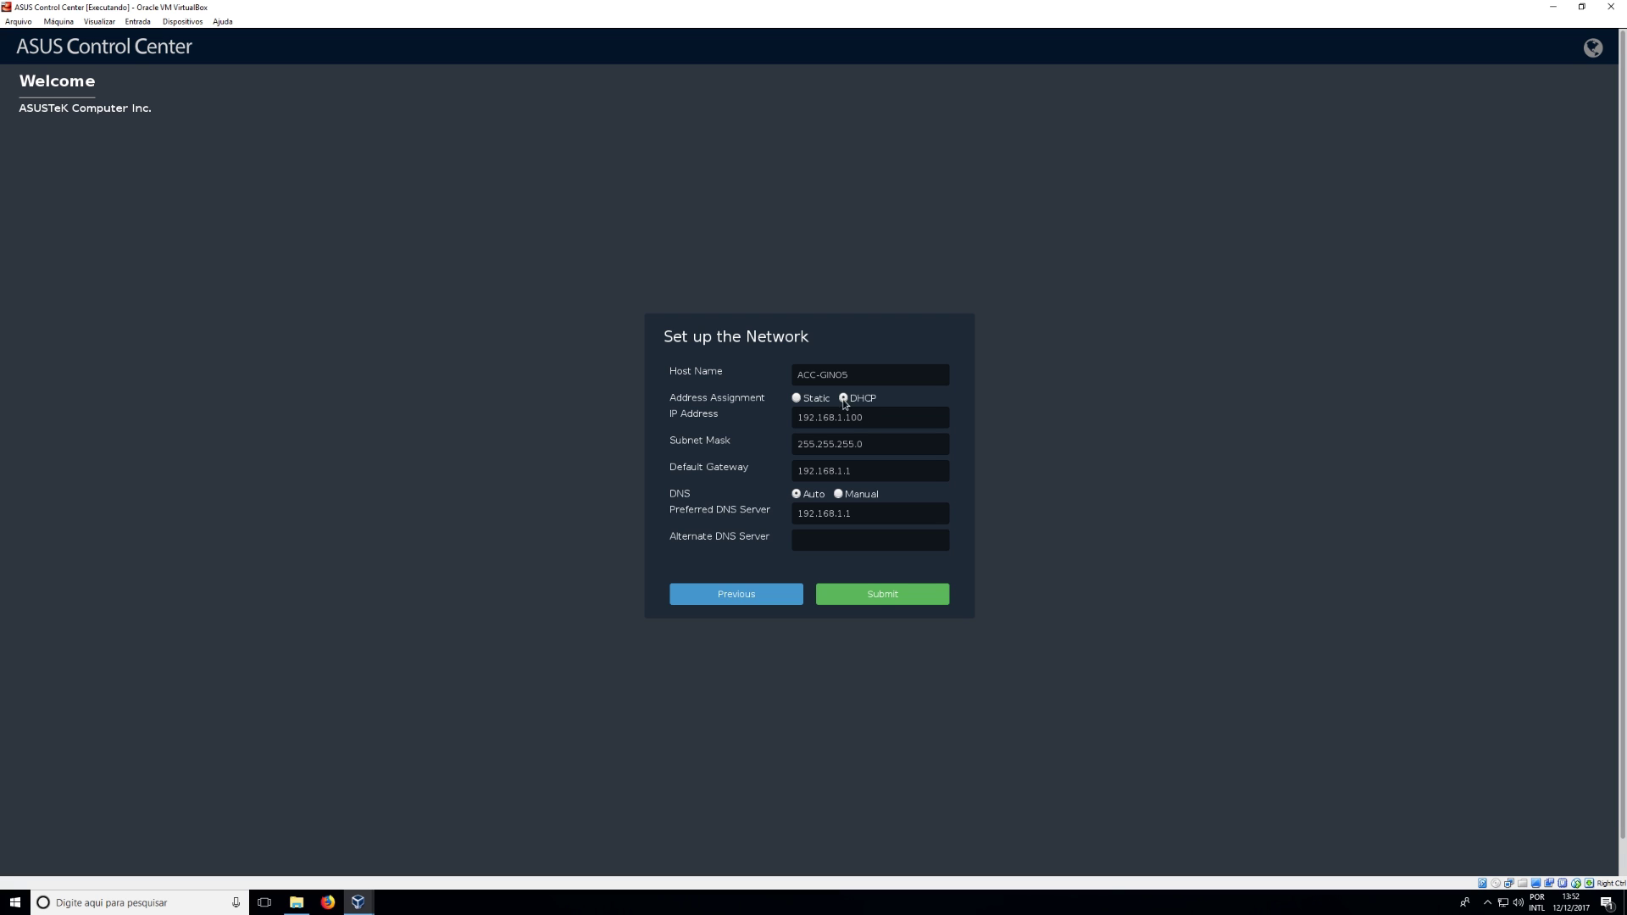
Step: Change the host name to ACC-SER, submit, dismiss the notice, and minimize the VM
drag(820, 374, 853, 376)
text(SERVER)
click(905, 598)
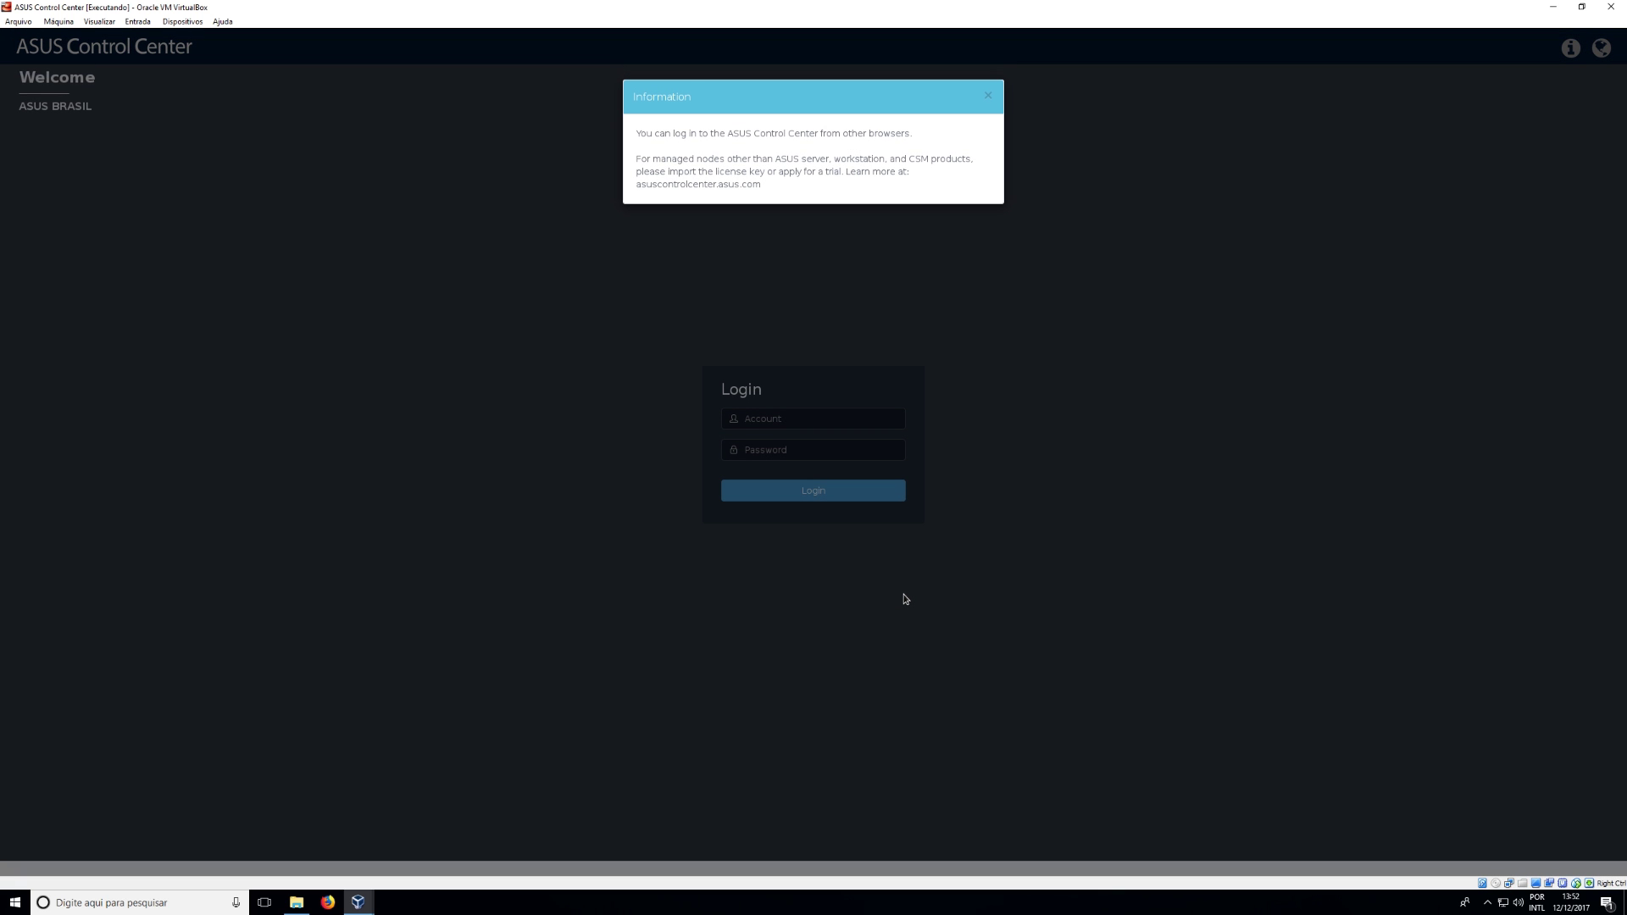
click(988, 98)
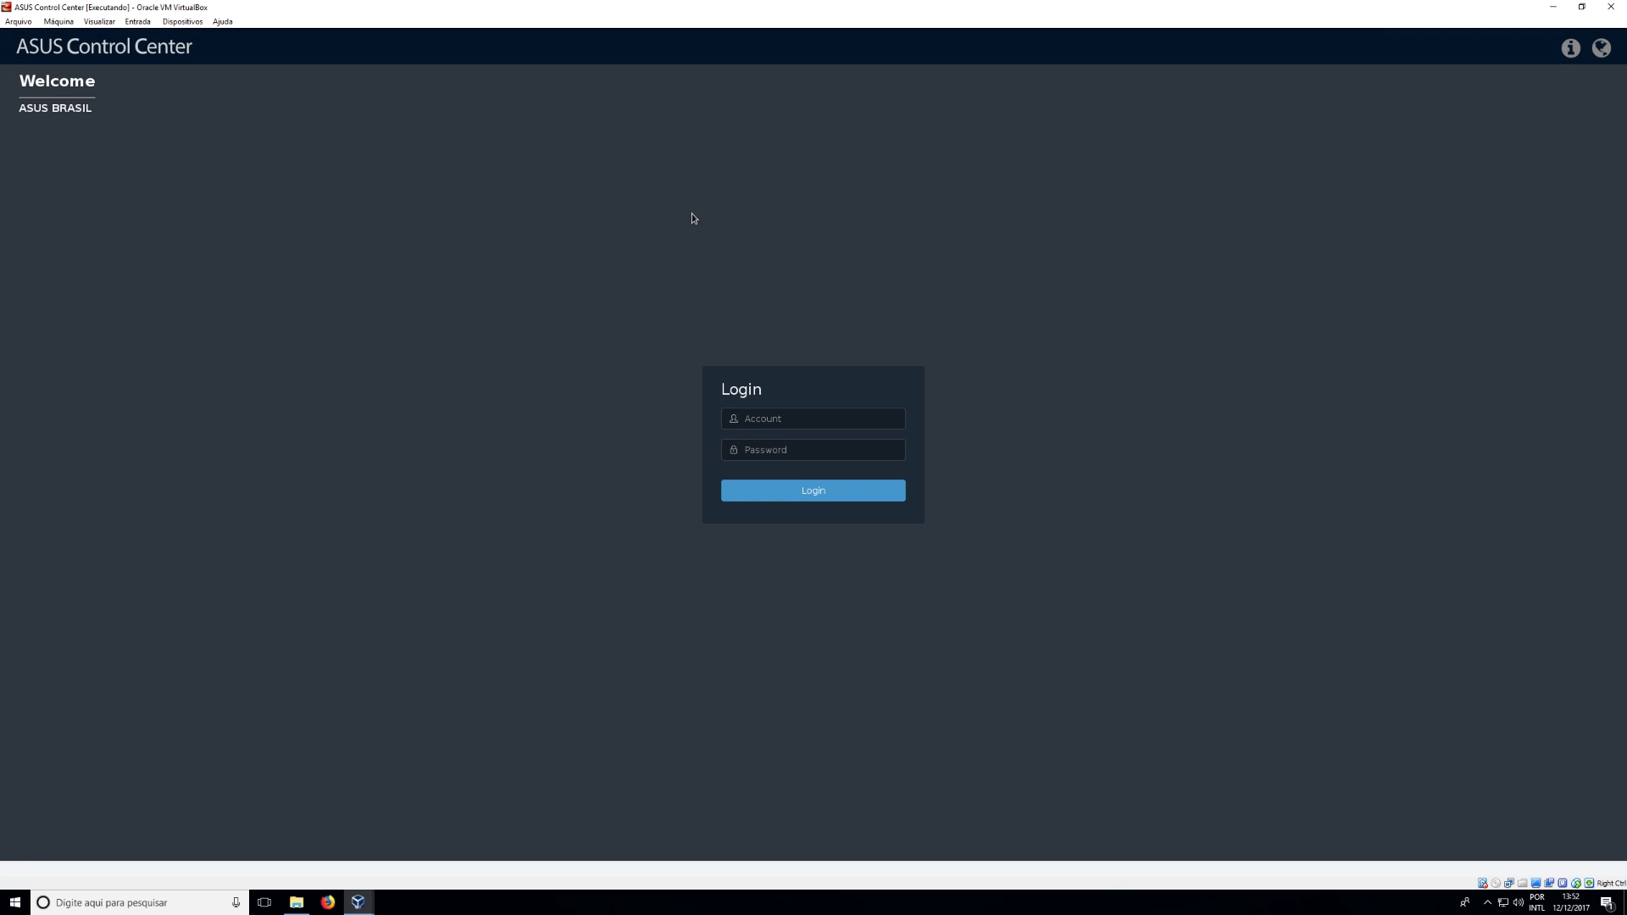
click(1554, 7)
Step: Close VirtualBox Manager and load 192.168.1.100/ACC/ in Firefox
click(841, 145)
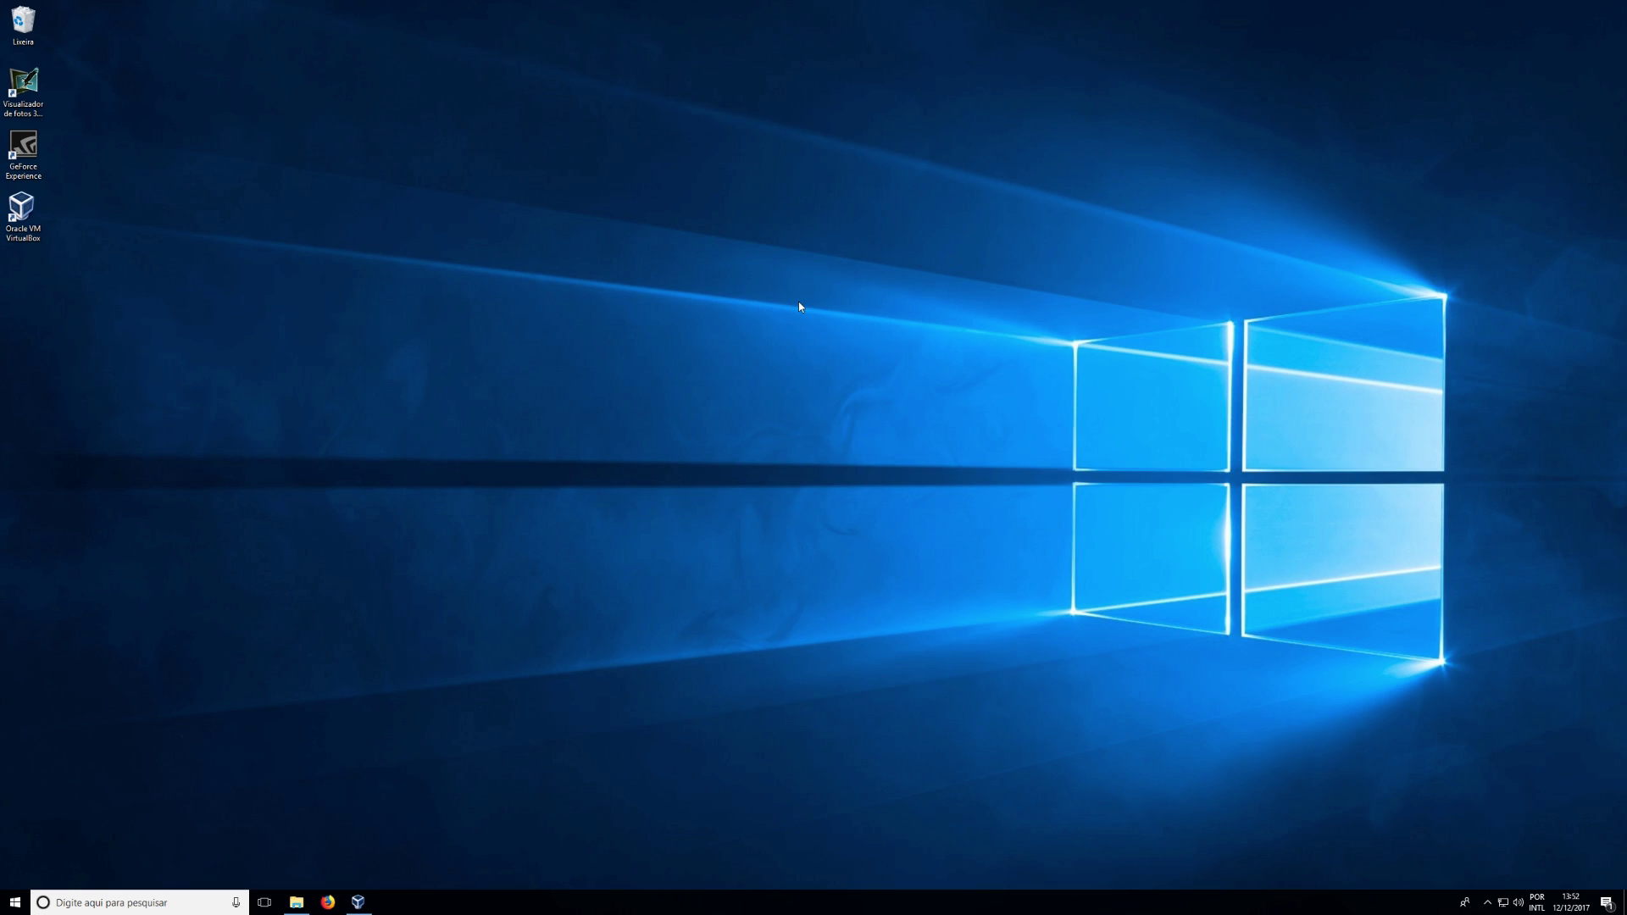
click(328, 901)
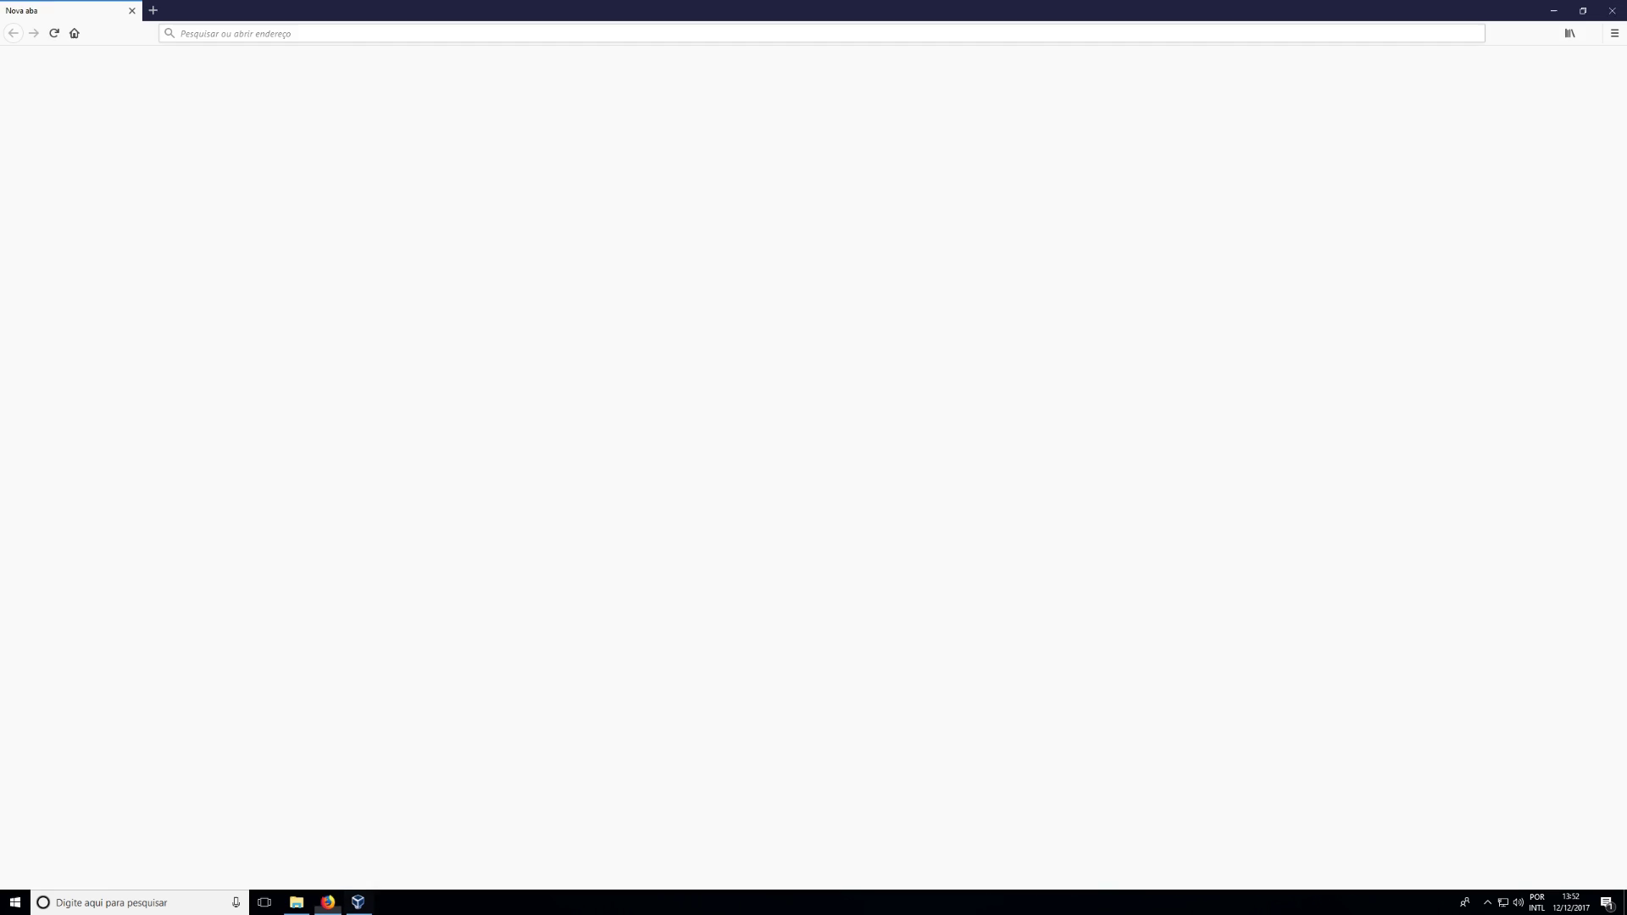
click(278, 34)
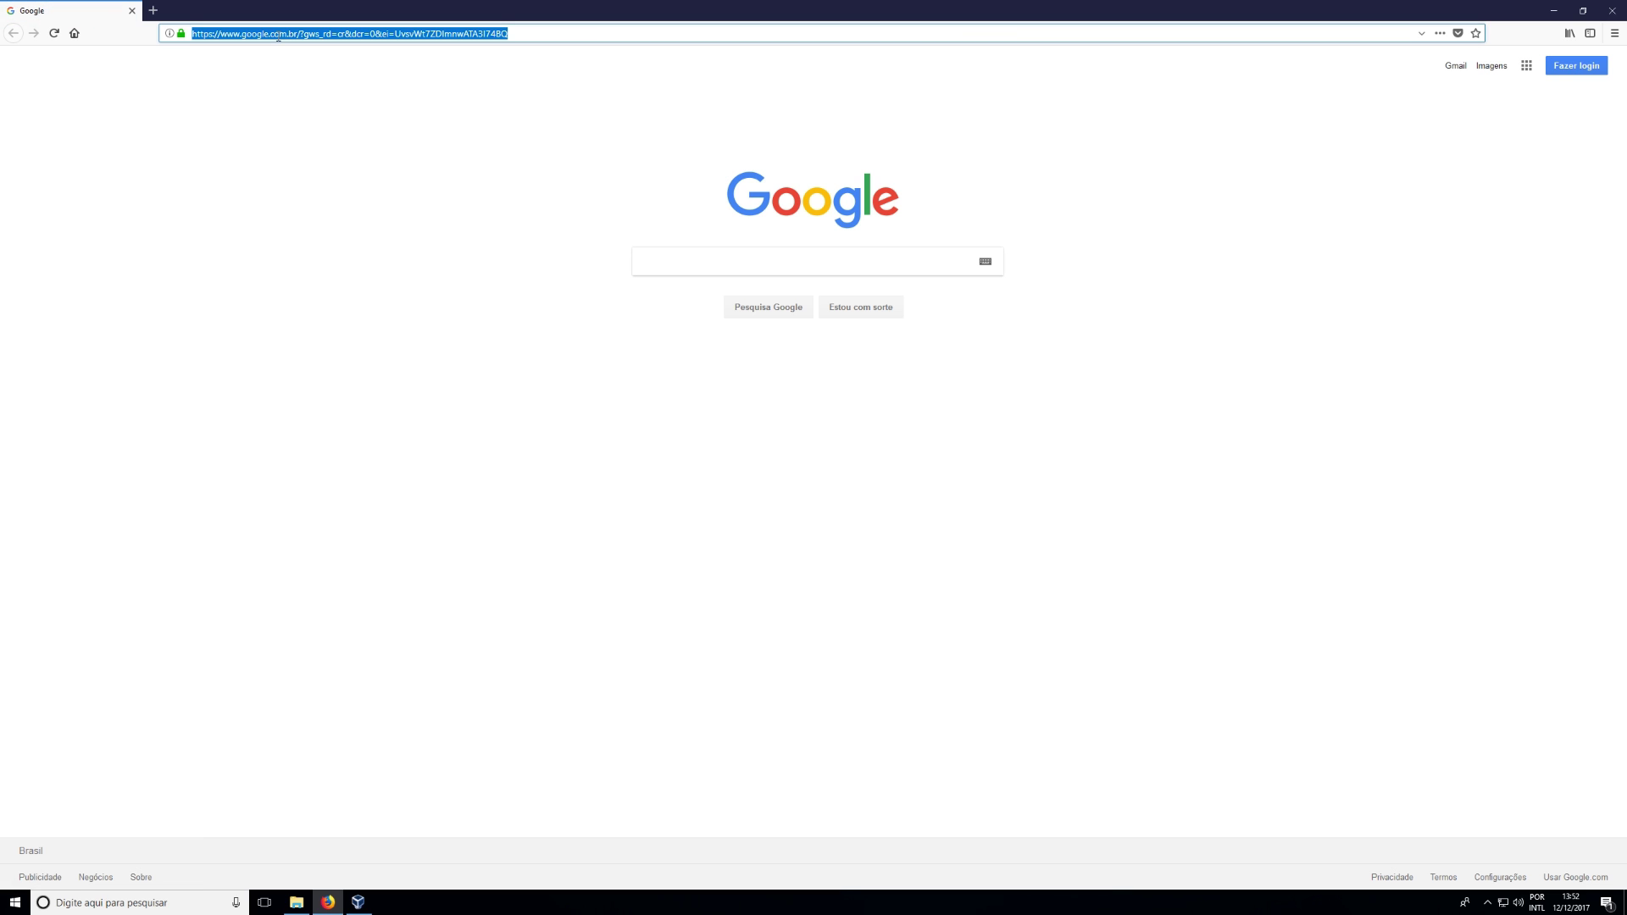
text(192)
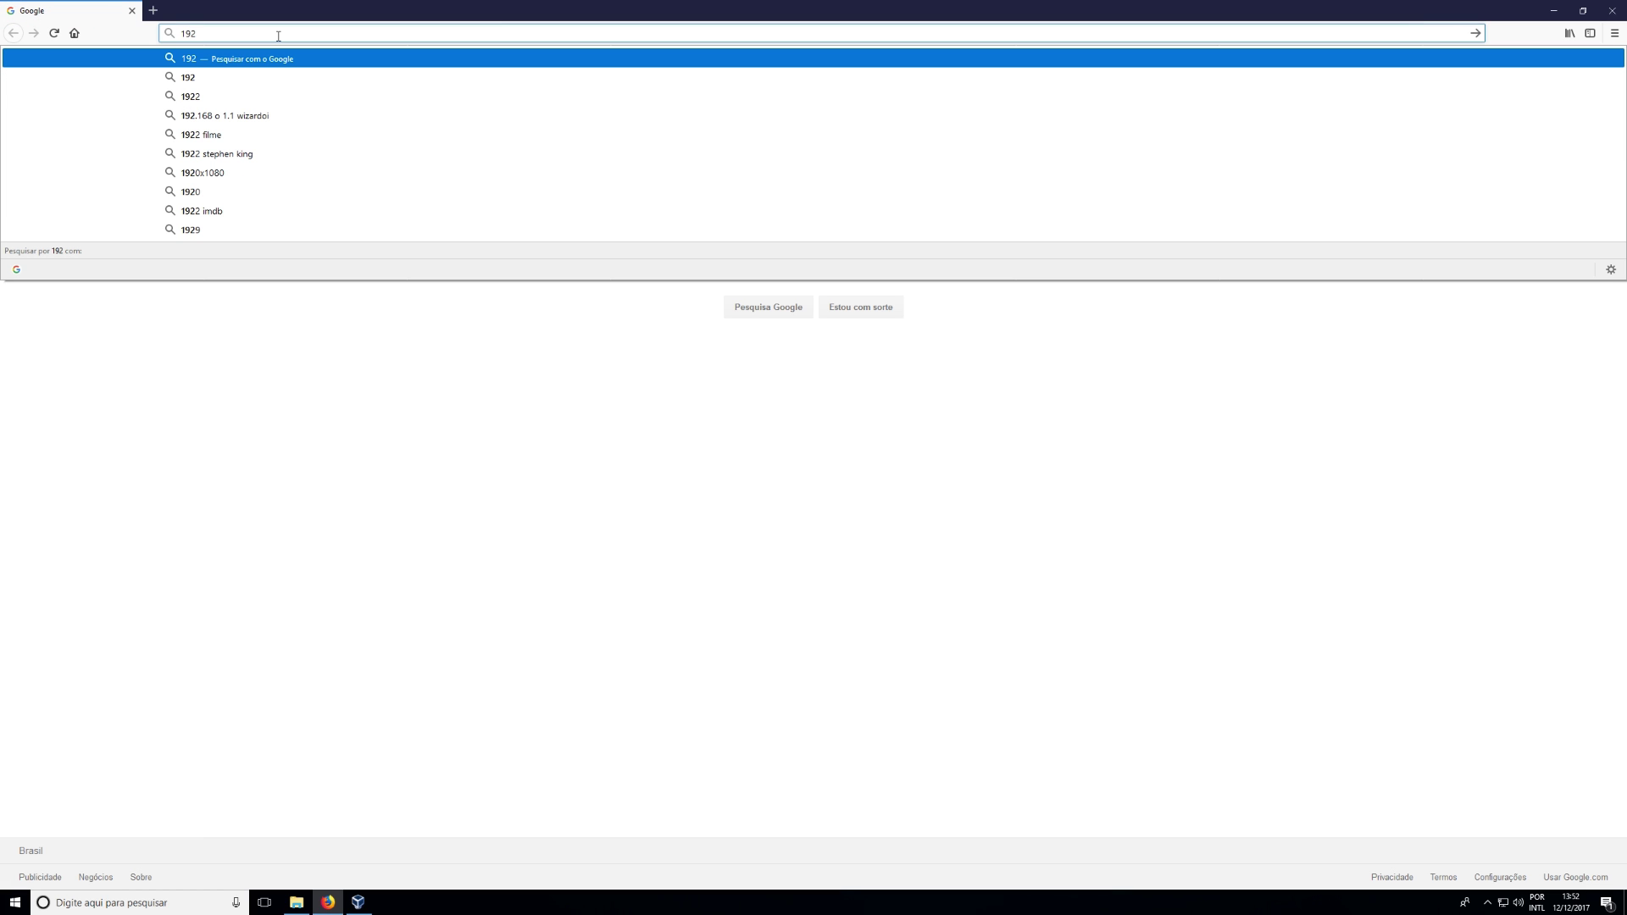
text(.168.1)
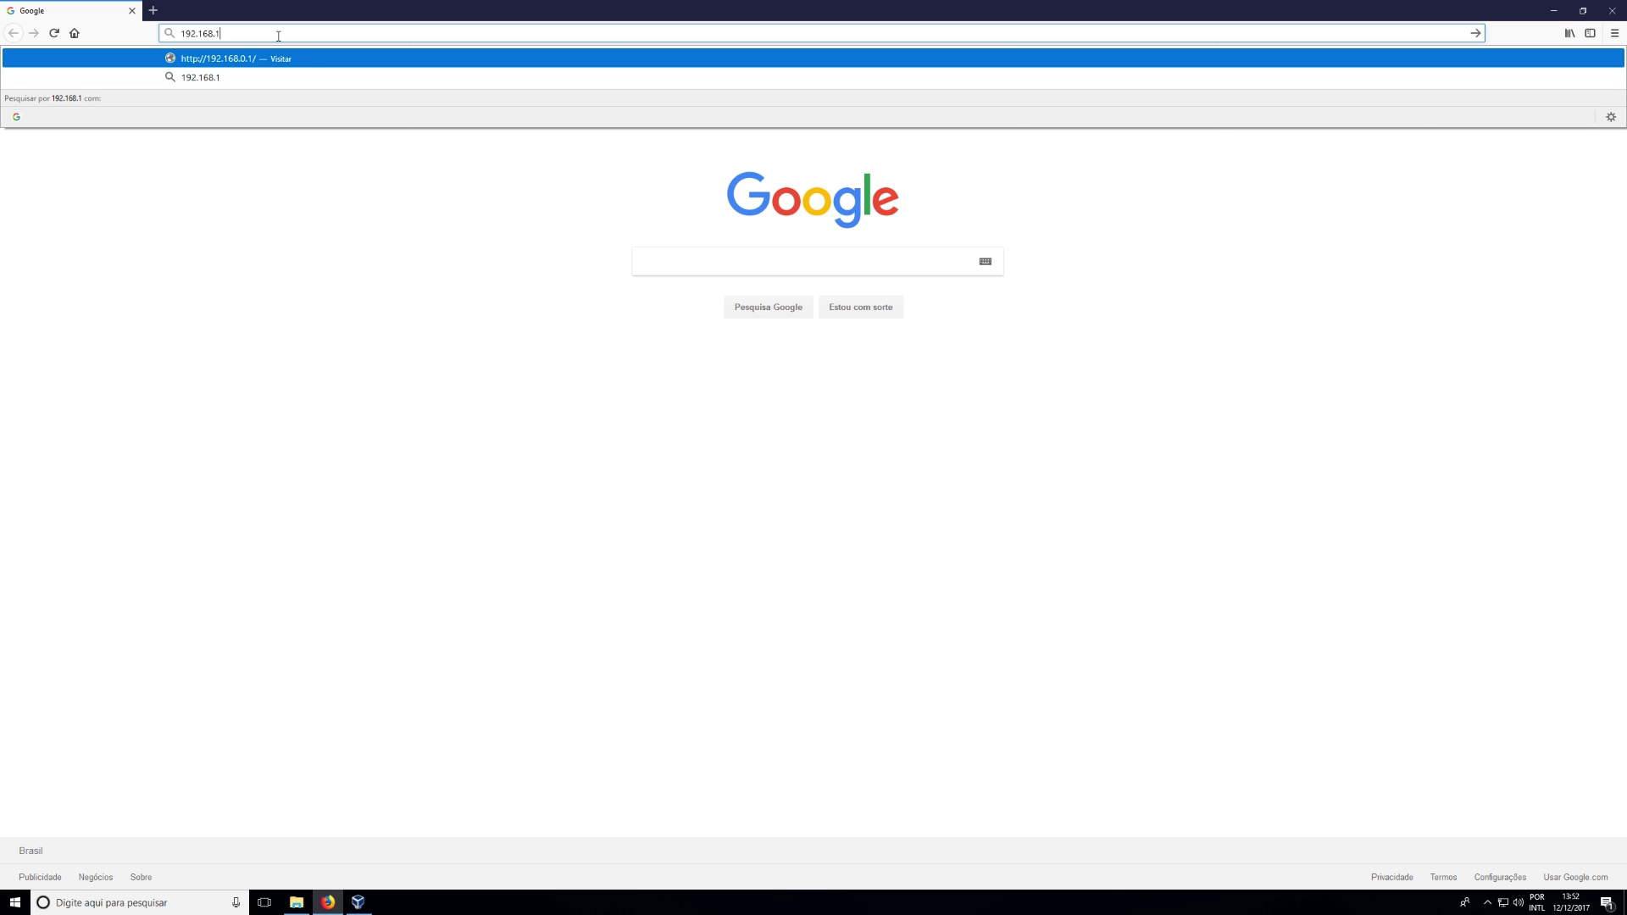
text(.100)
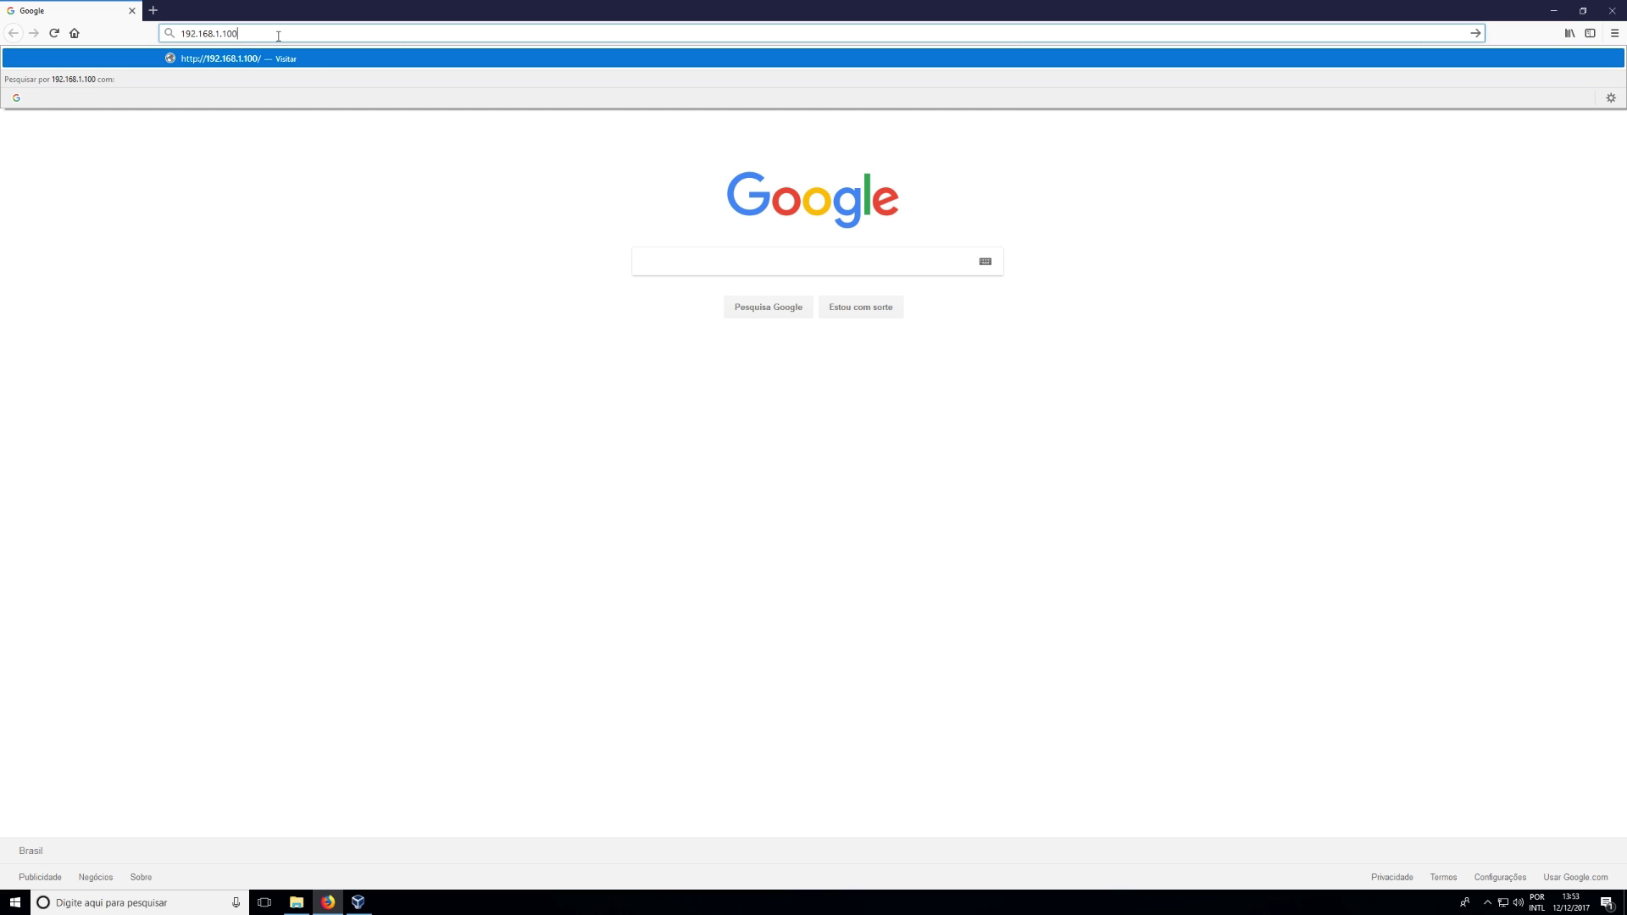
text(/ACC/)
key(Return)
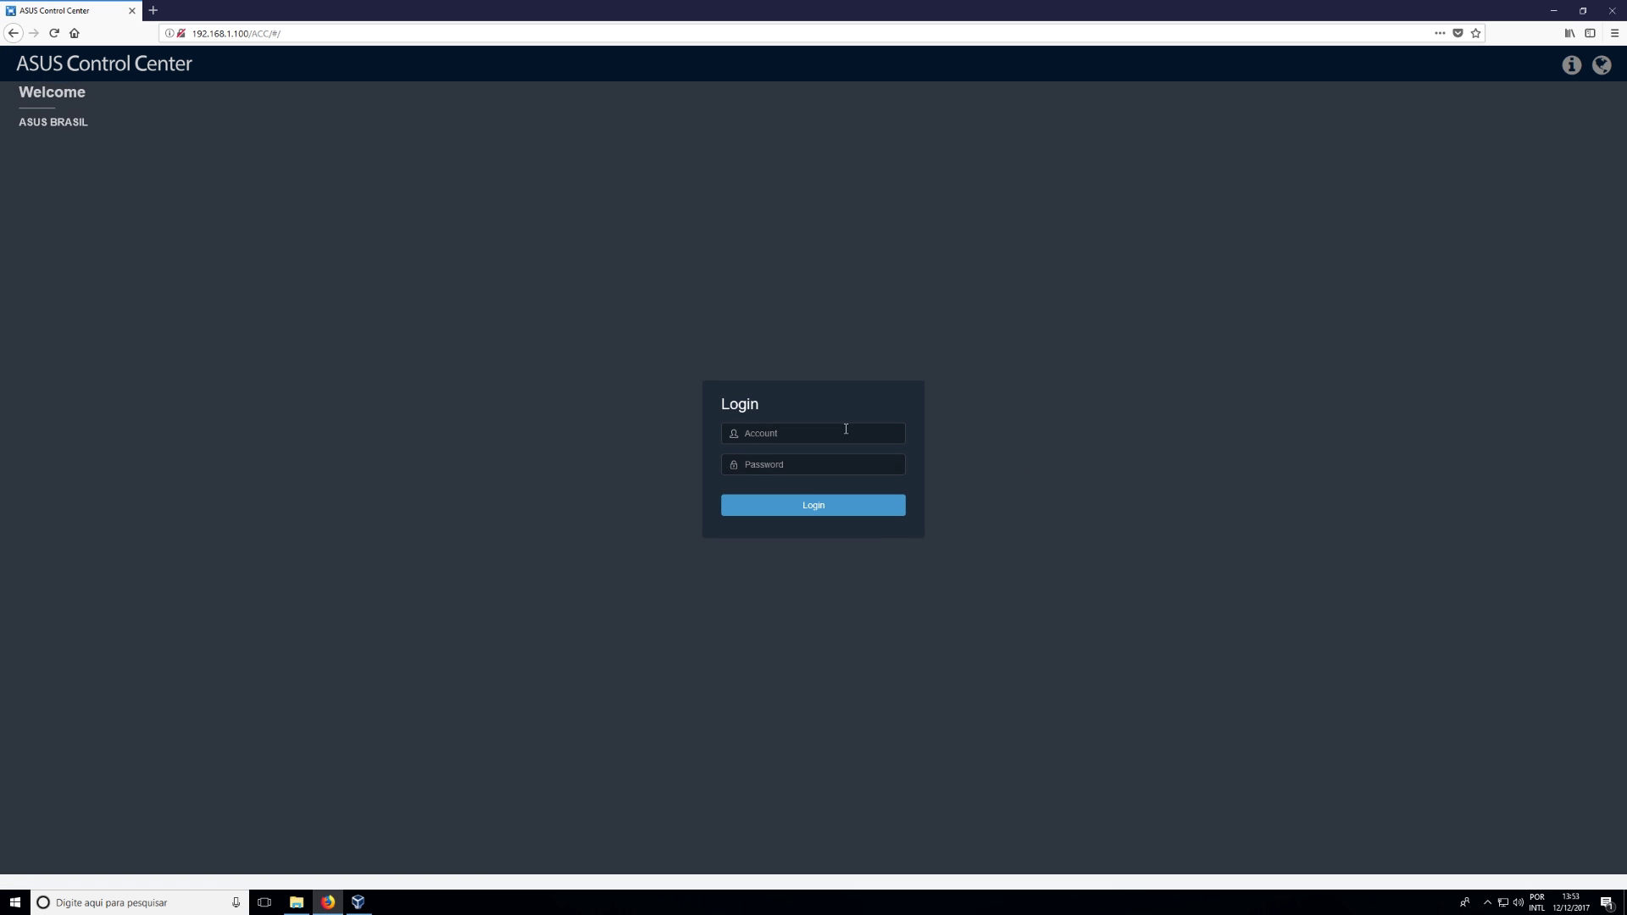
Step: Log in to the ASUS Control Center web console as administrator and decline saving the password
click(802, 433)
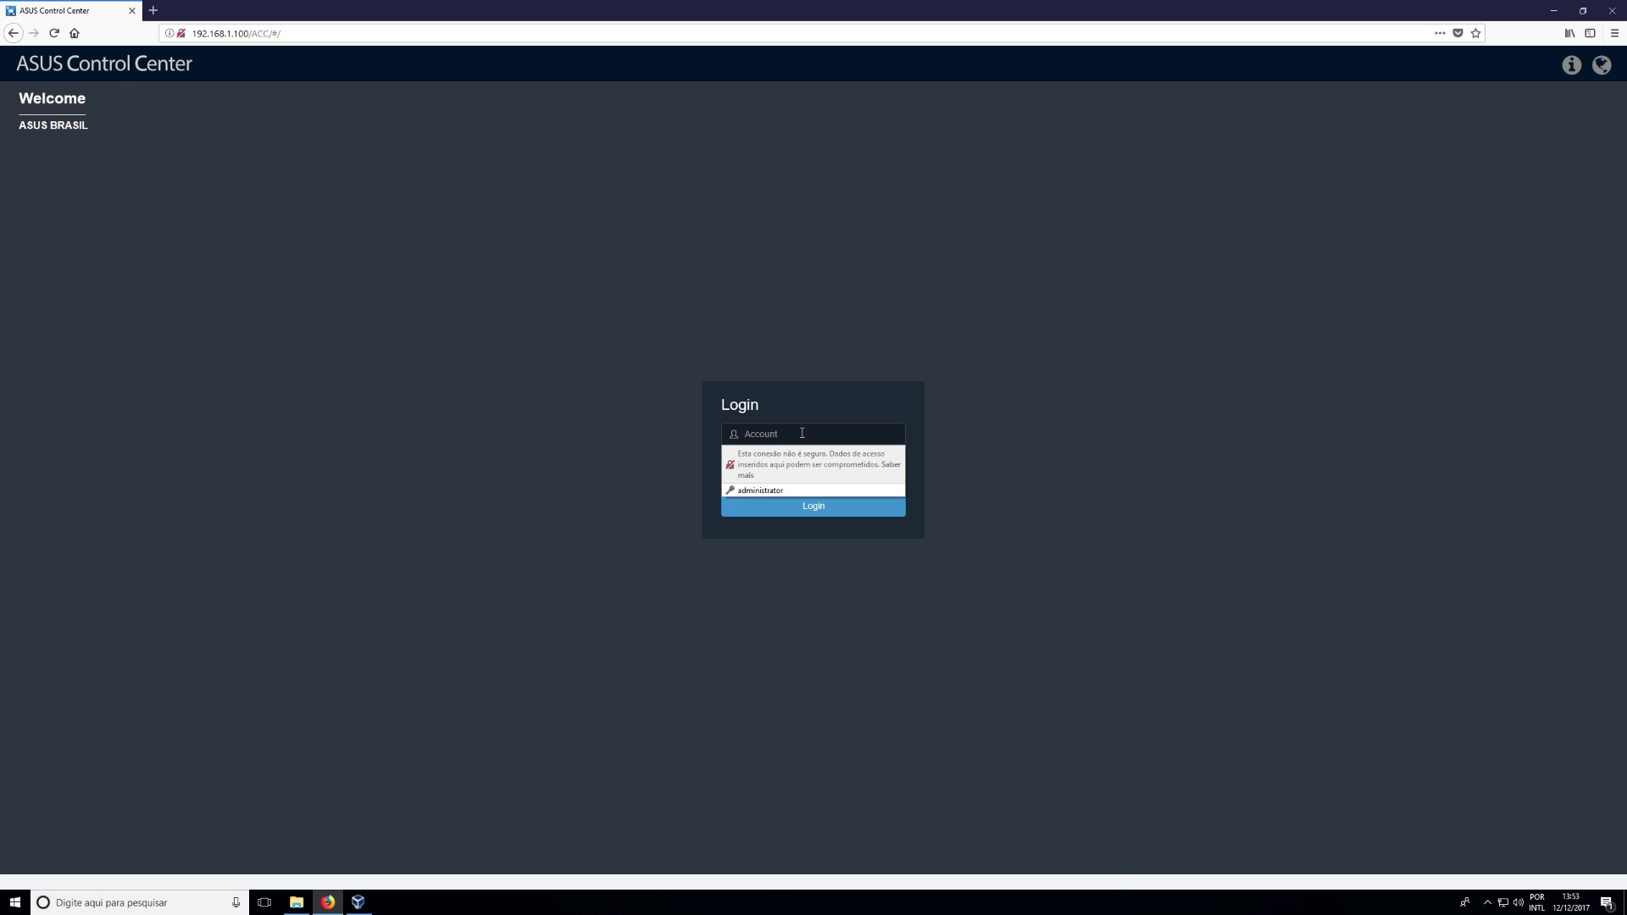
key(Tab)
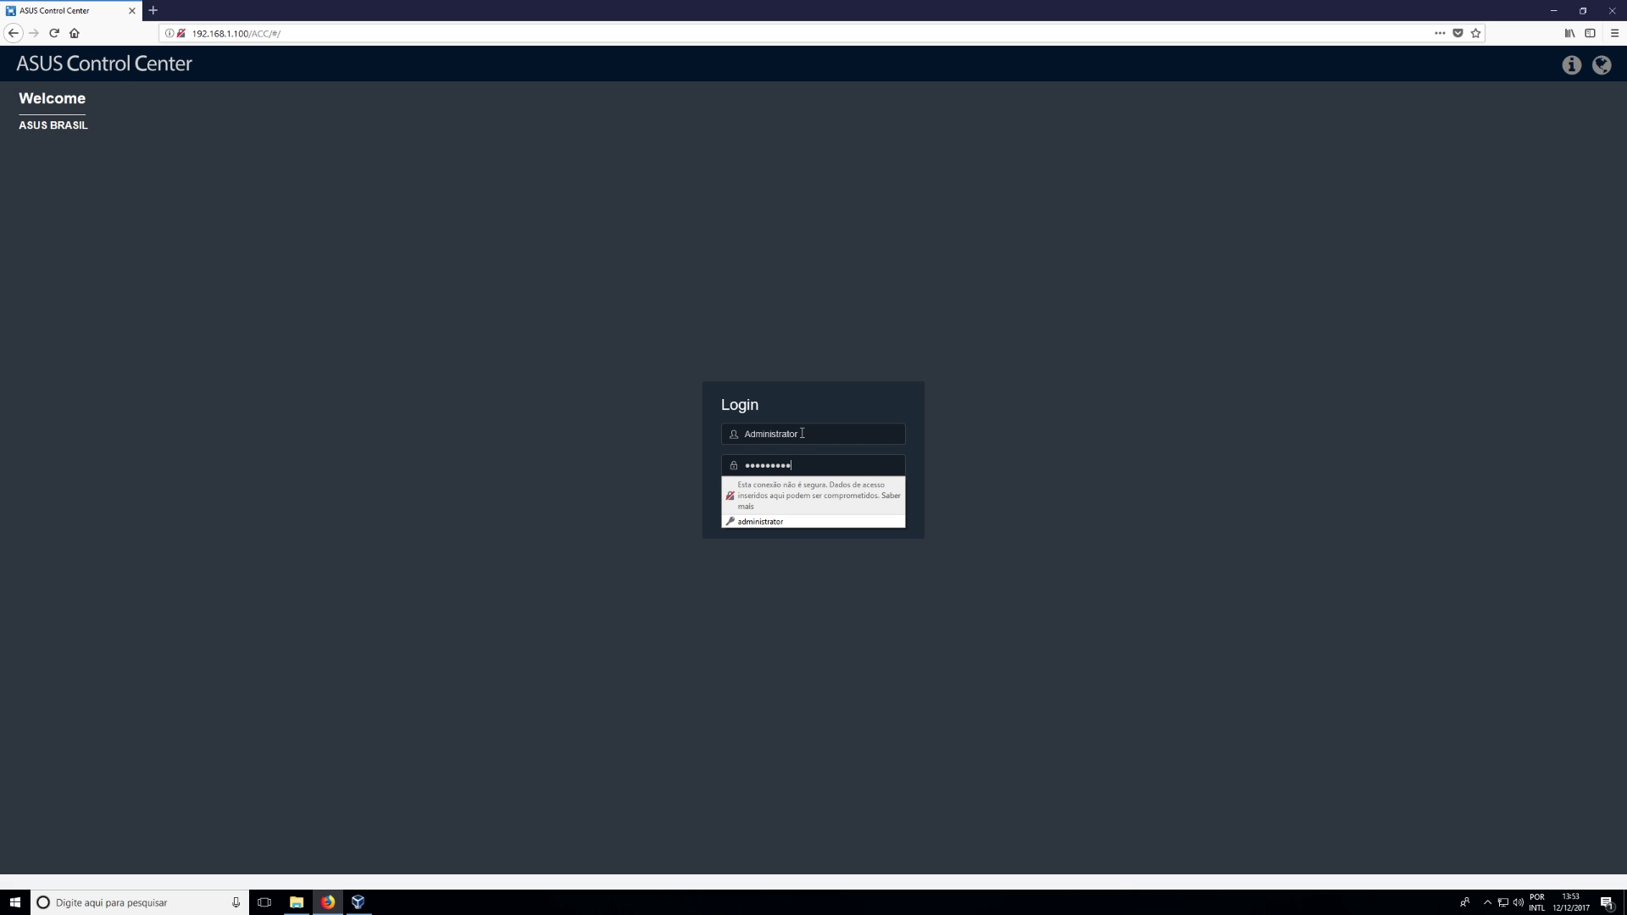
key(Escape)
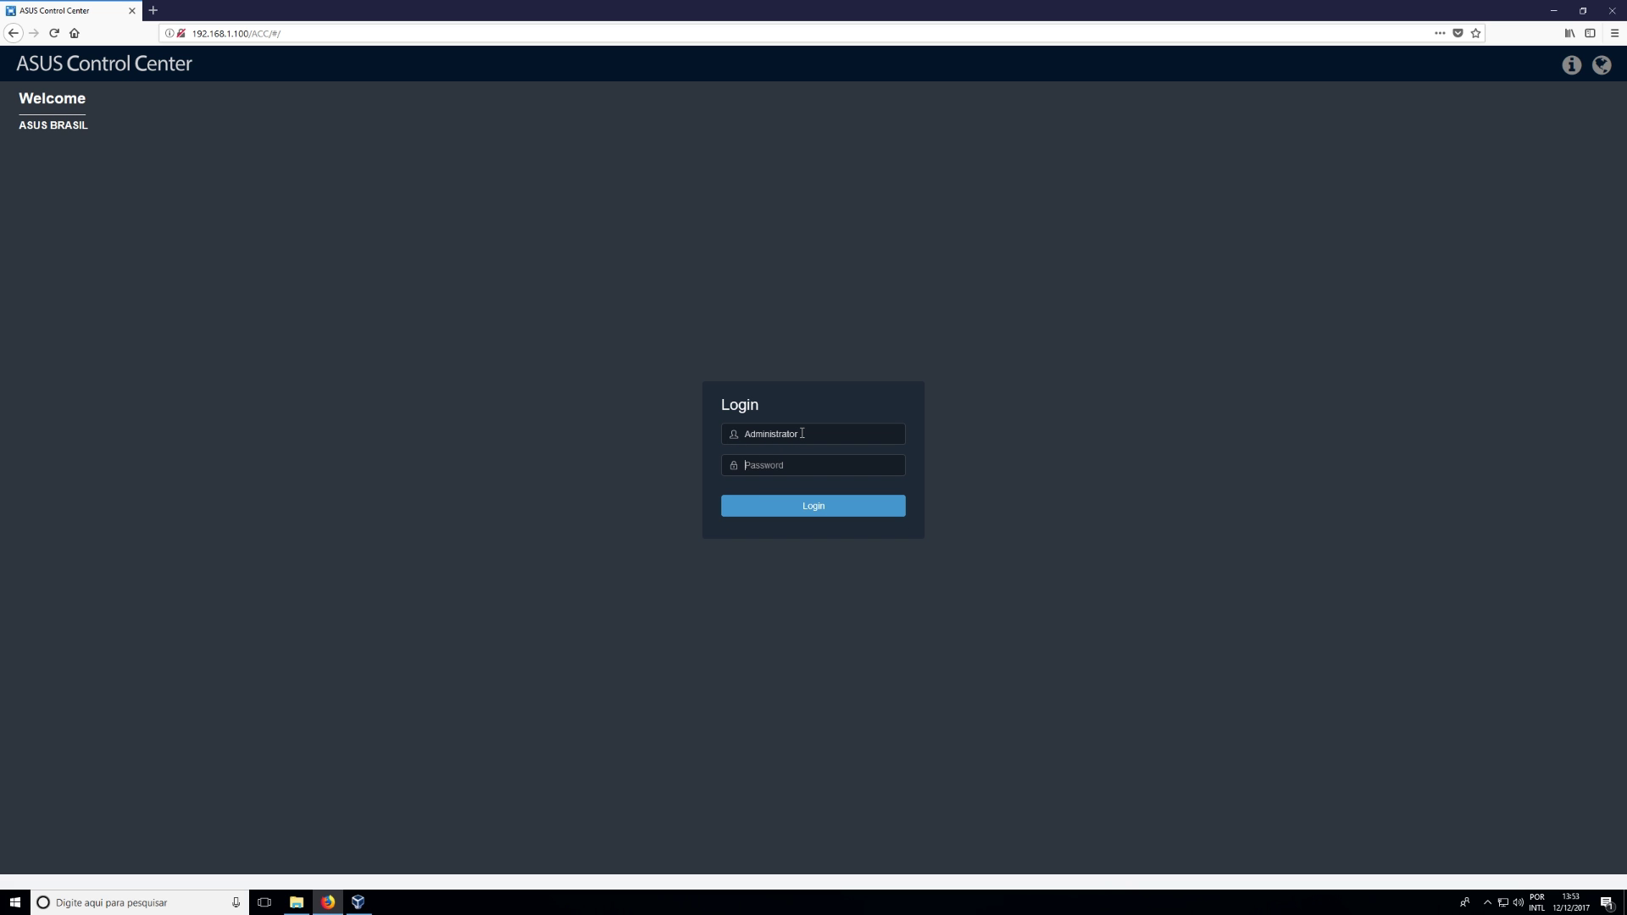
click(827, 506)
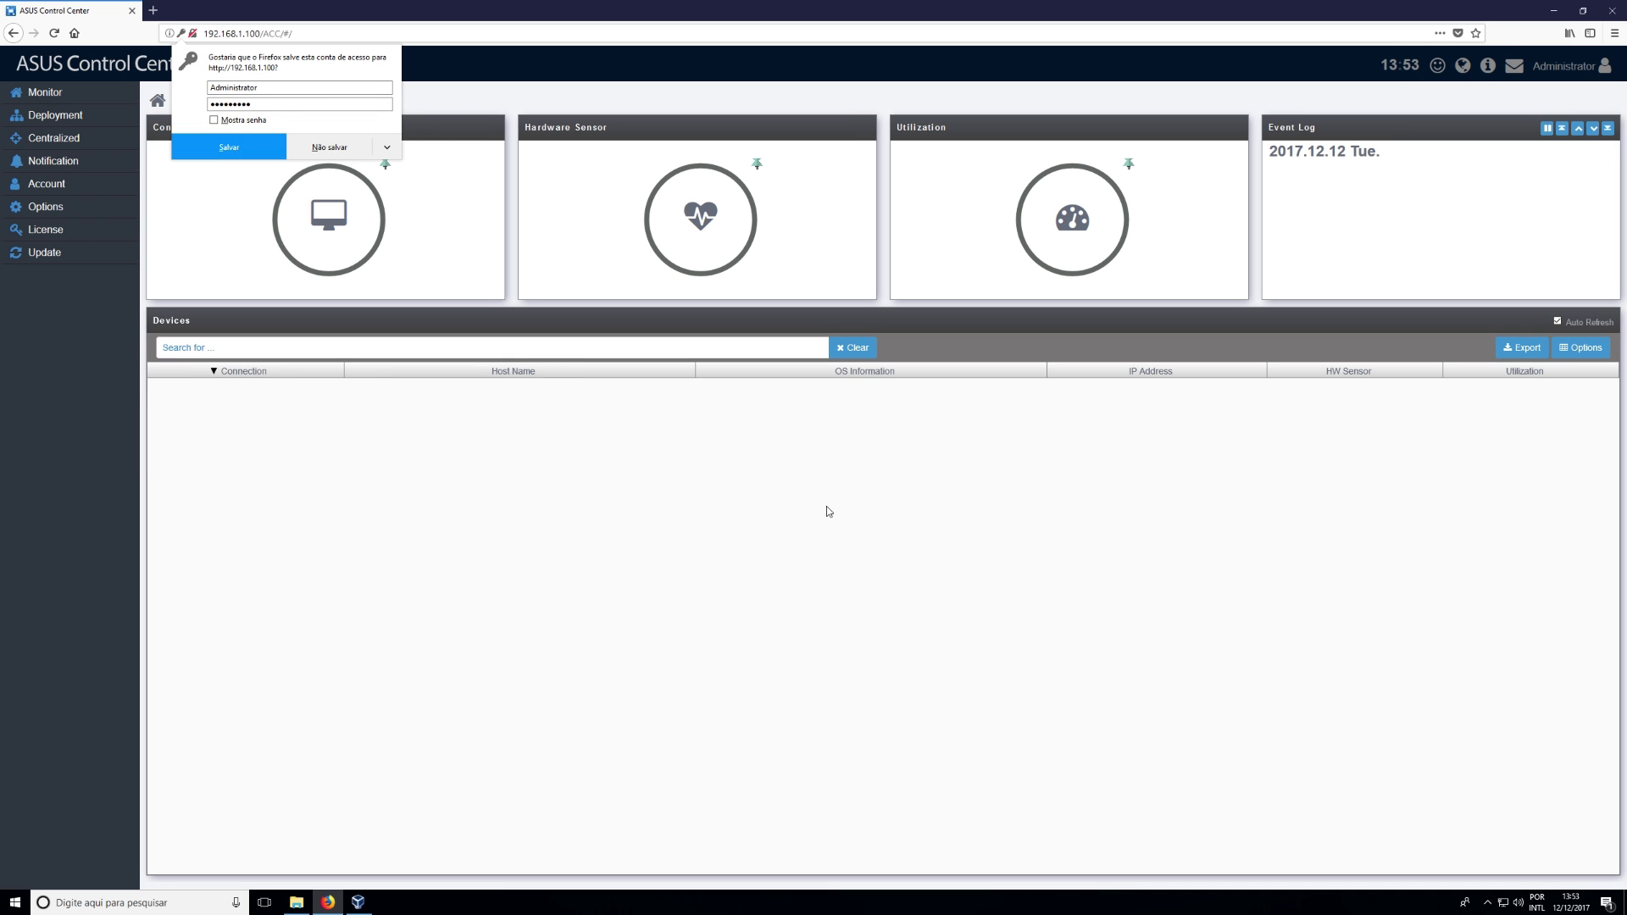
click(331, 148)
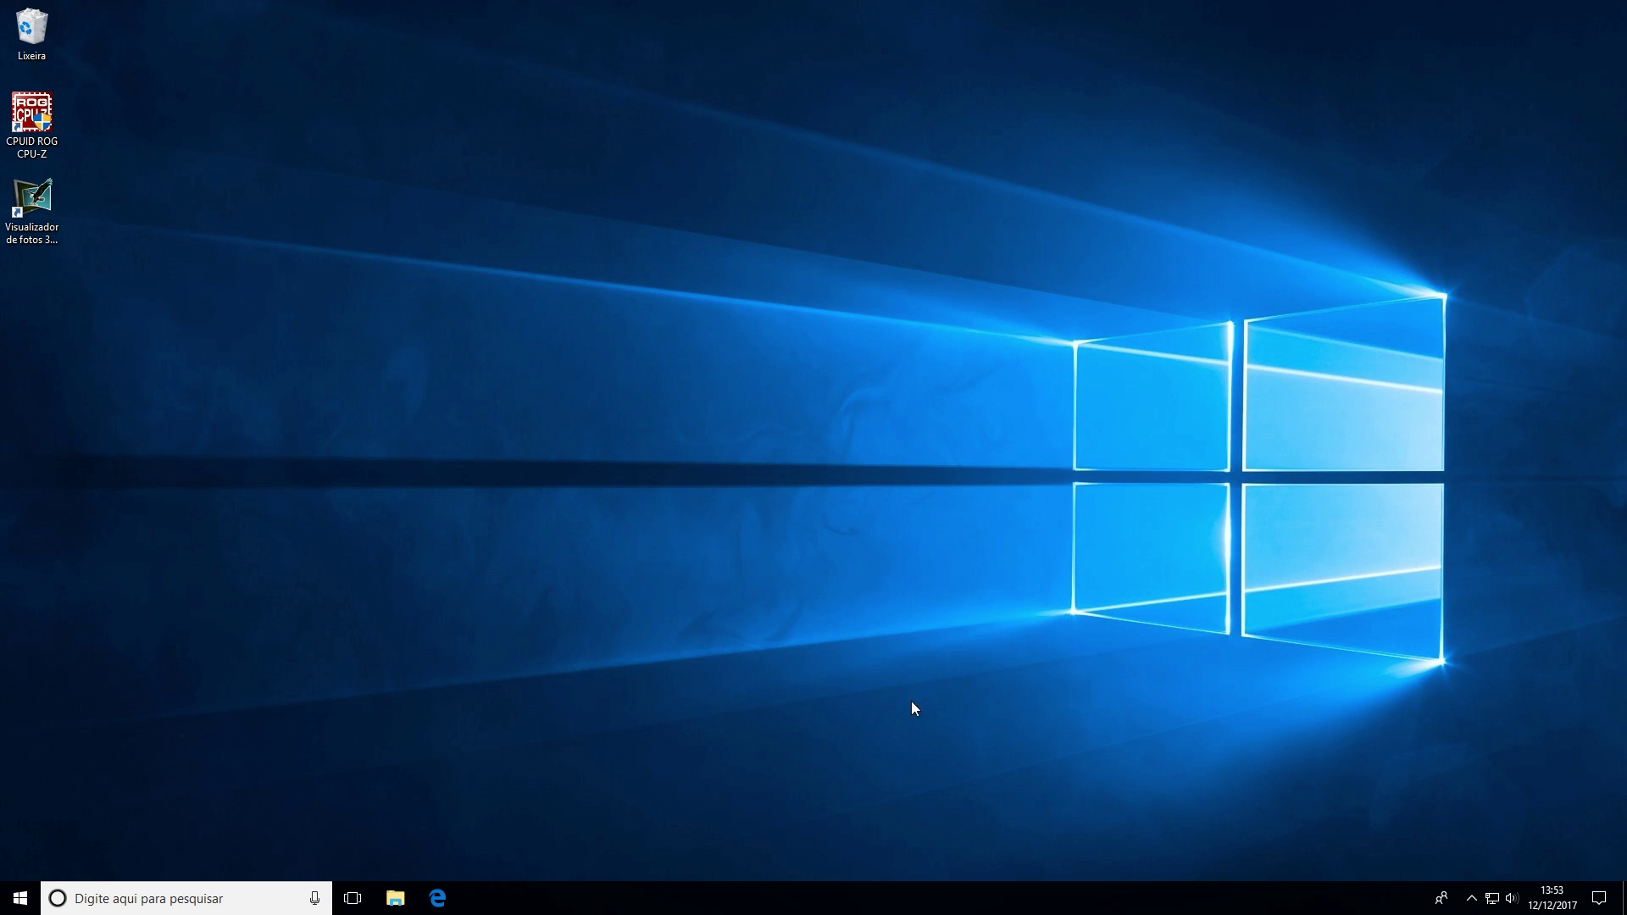
Step: Open Microsoft Edge on the client PC and load 192.168.1.100/ACC
click(449, 886)
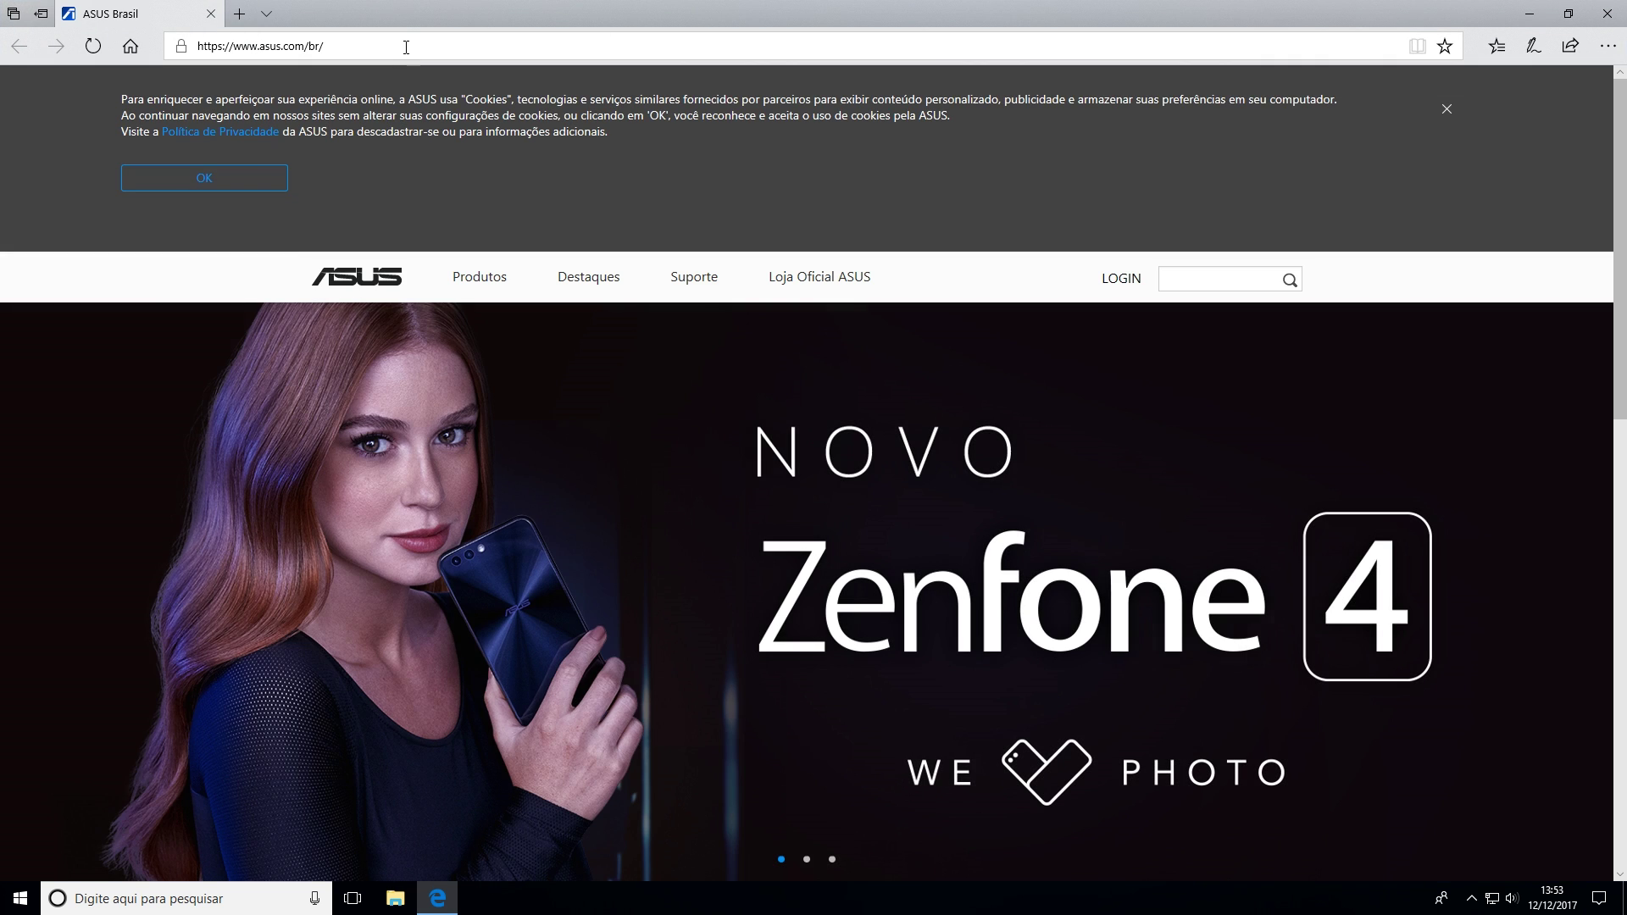
click(410, 46)
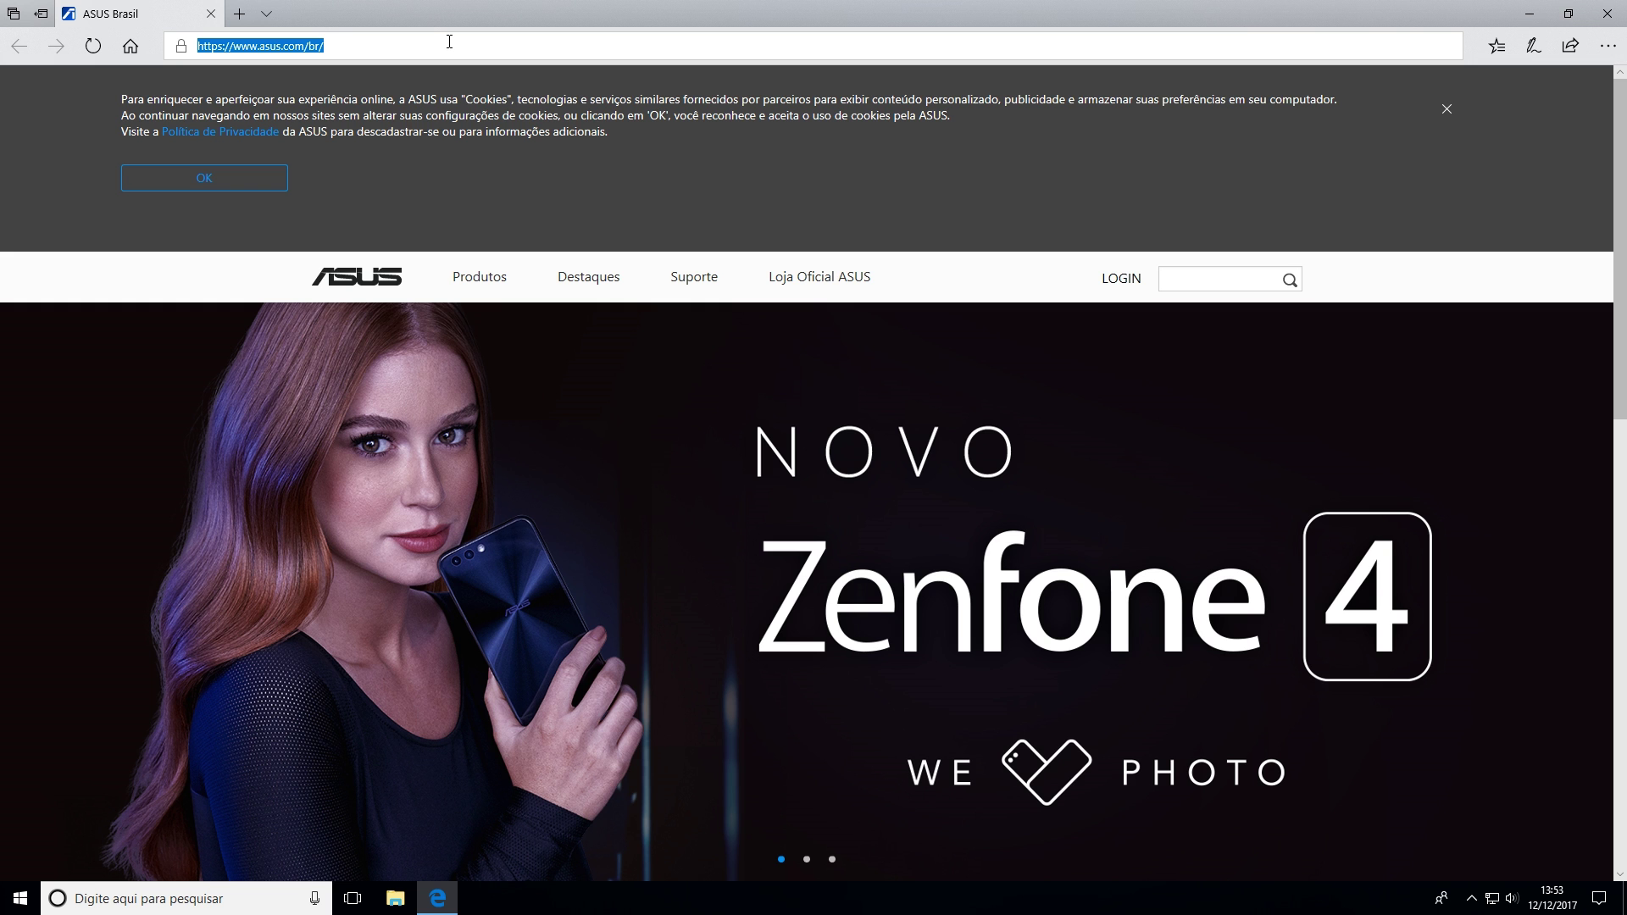
text(192)
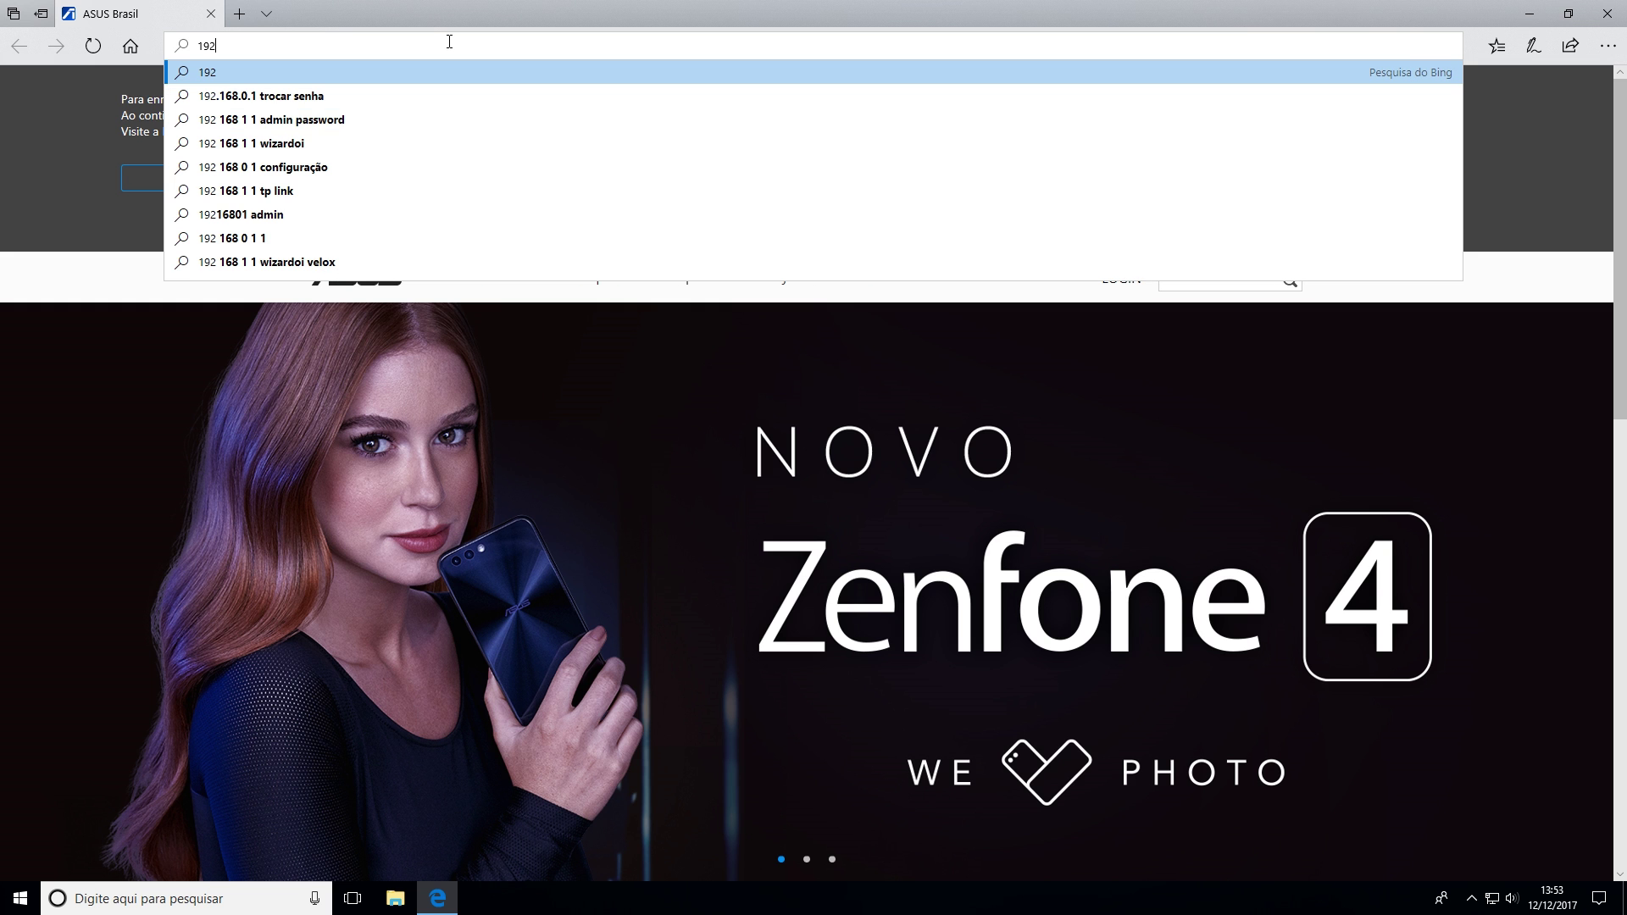
text(.168.)
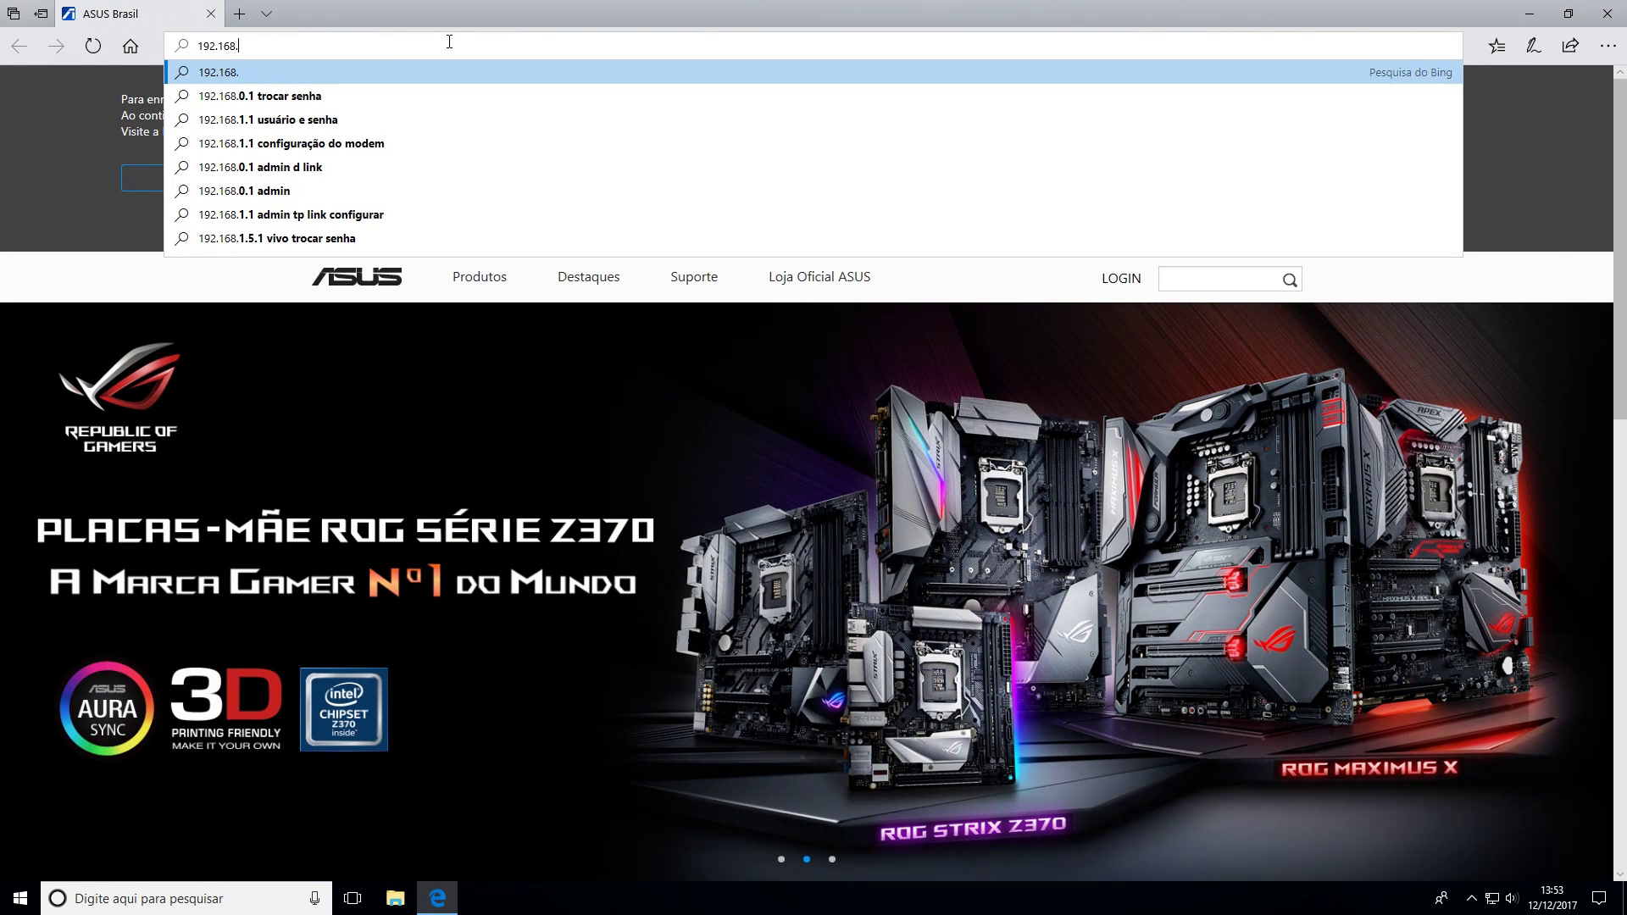
text(1.1)
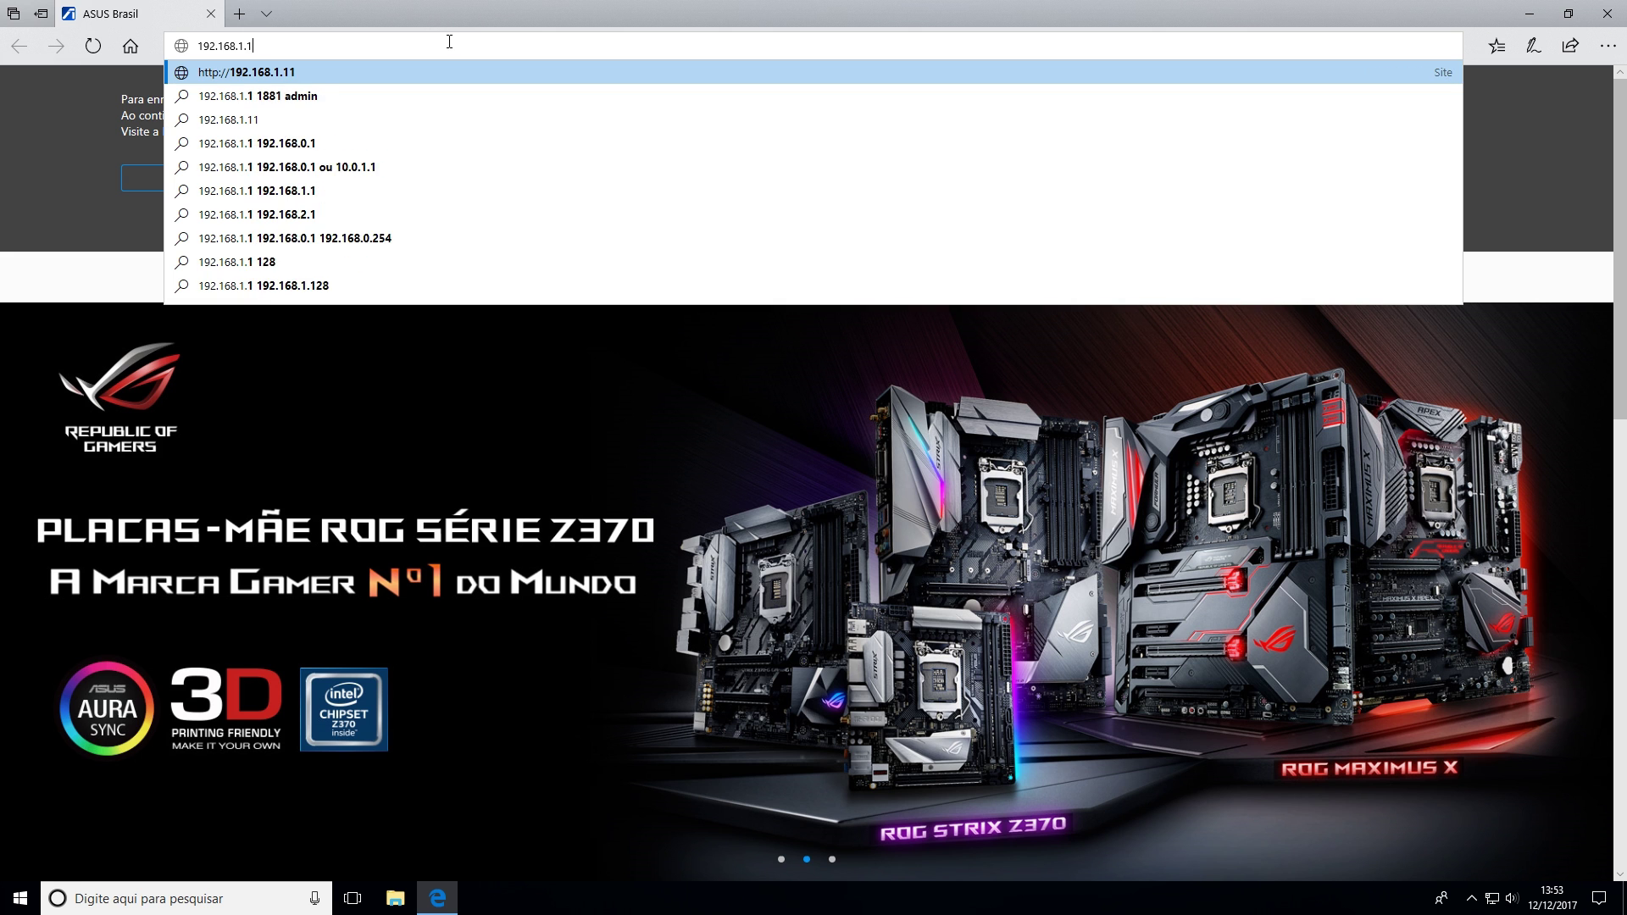
text(00)
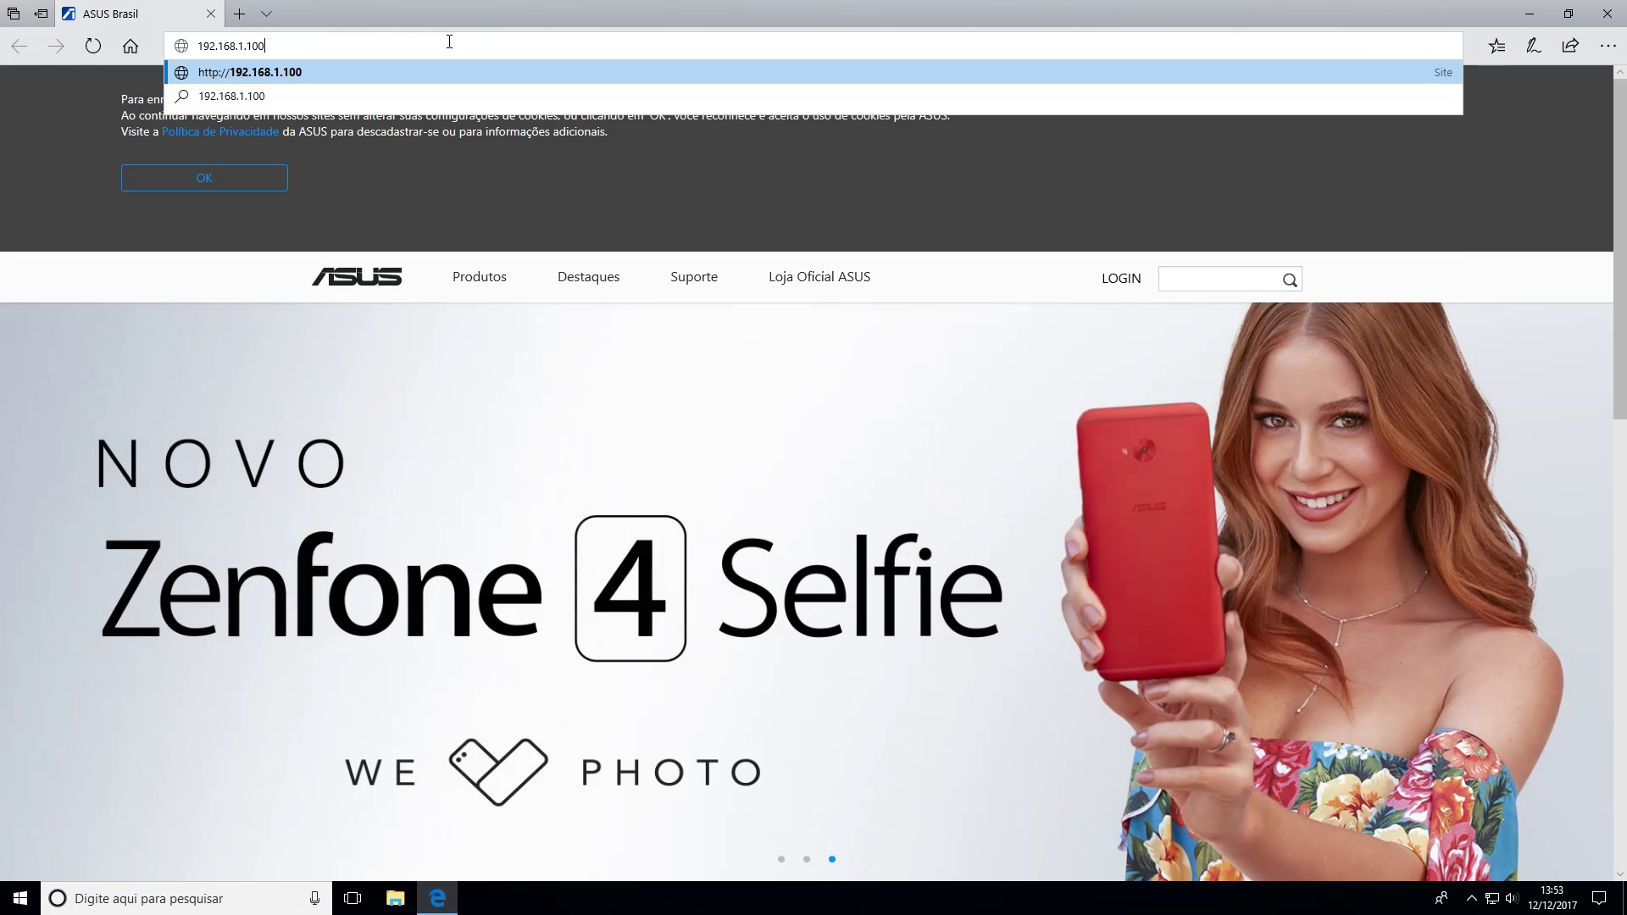
text(/ACC)
key(Return)
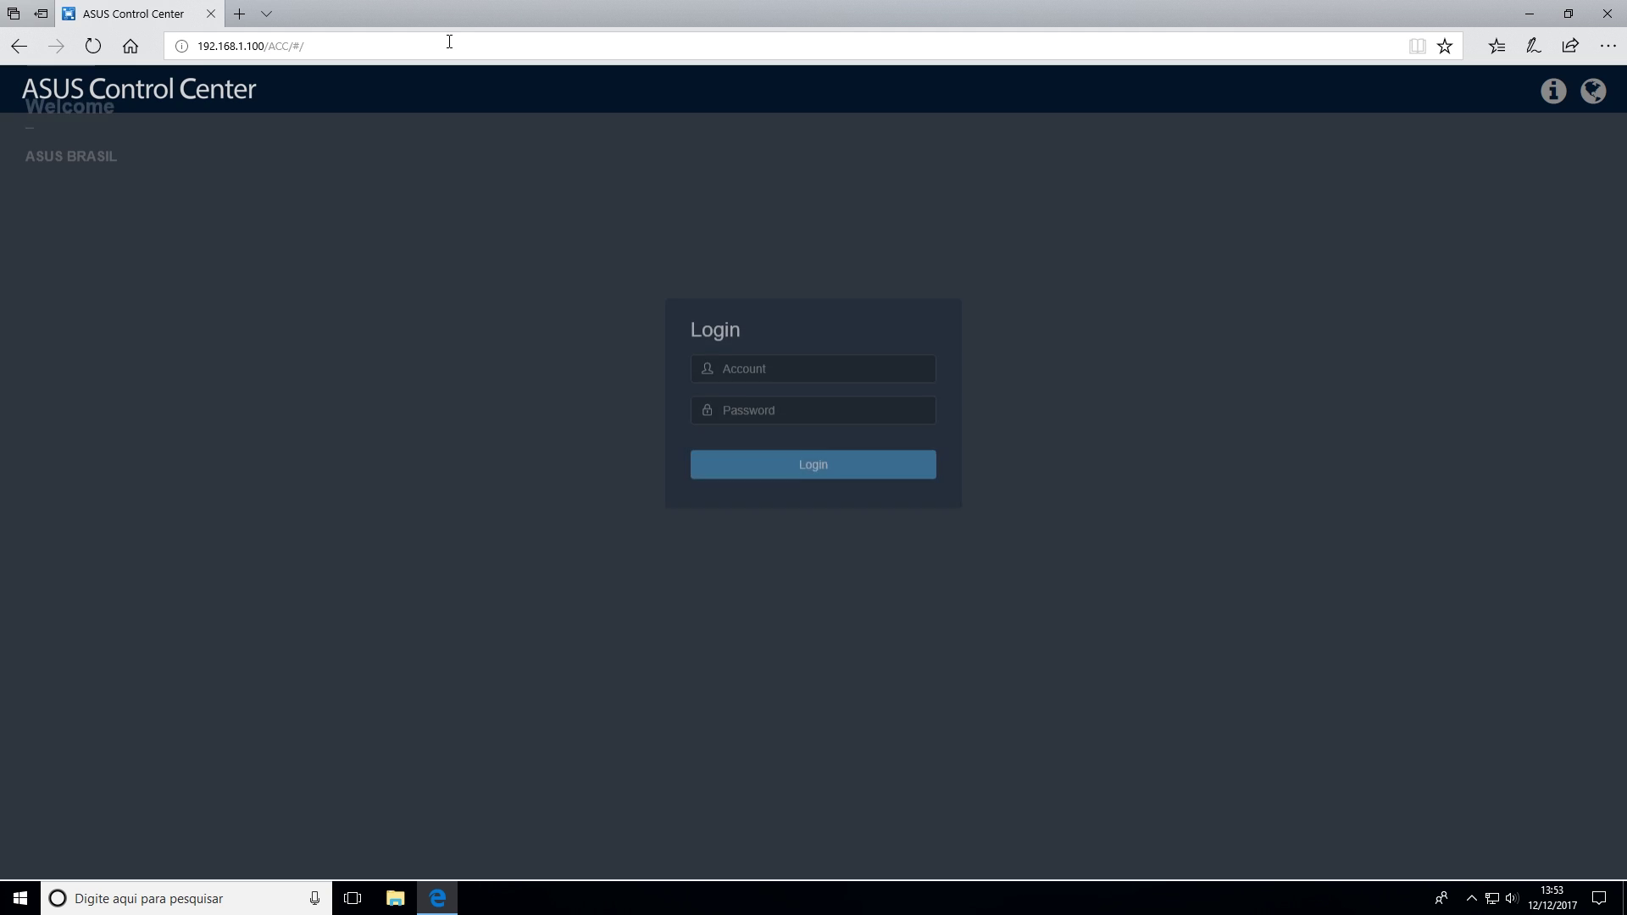
Step: Log in as Administrator in Edge, decline saving the password, and expand Deployment
click(783, 438)
text(Ad)
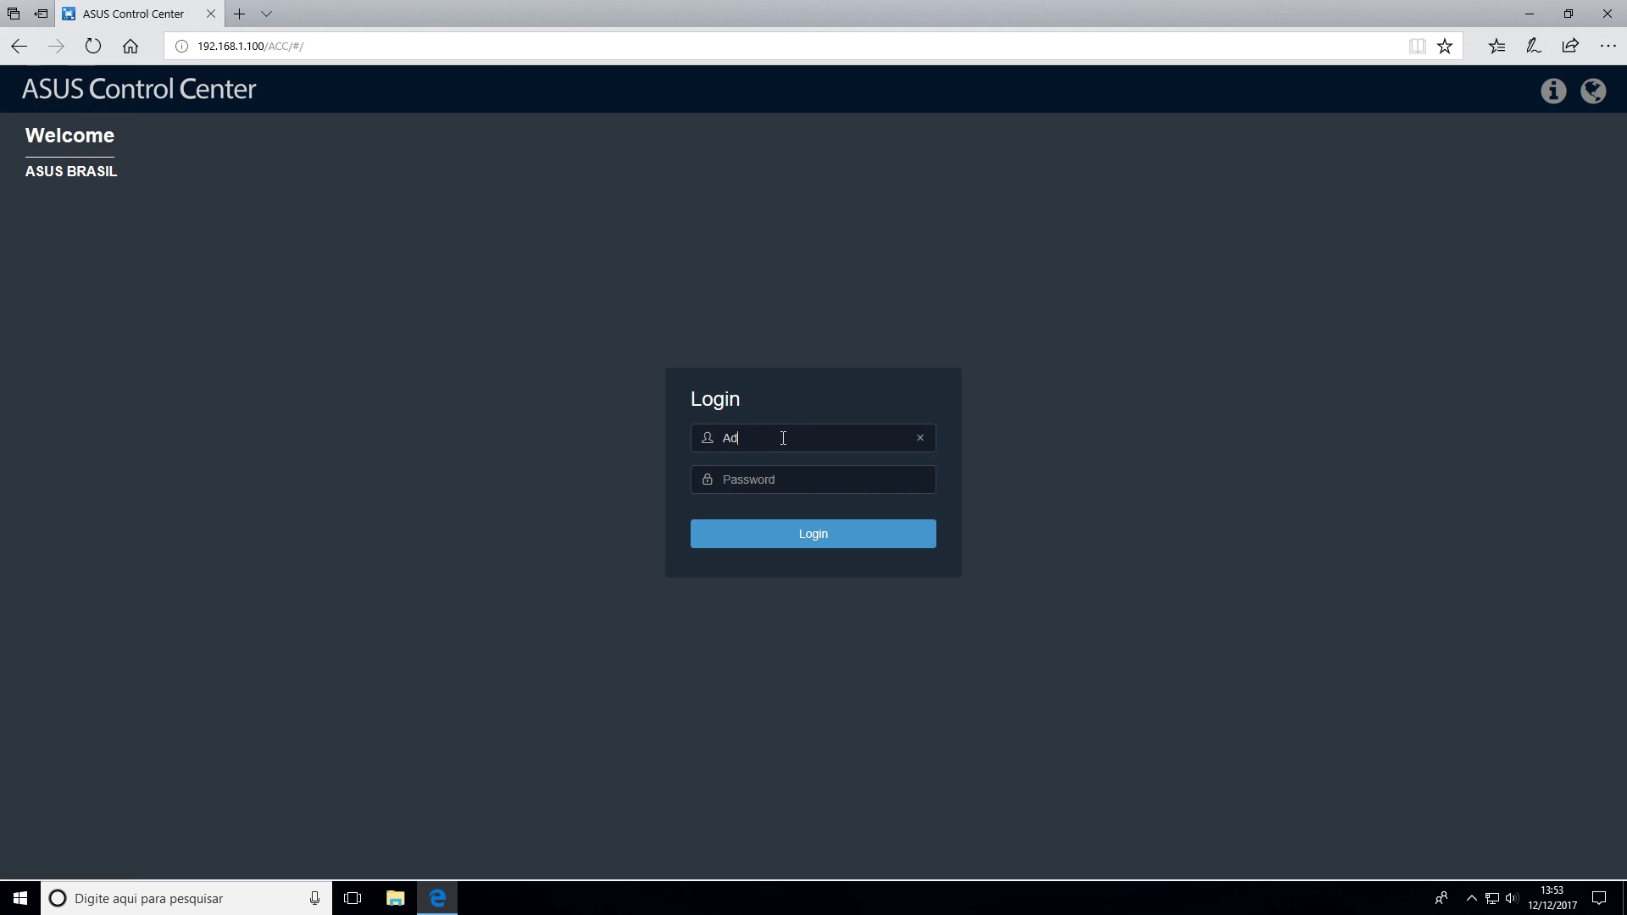
text(ministrator)
text(•••••••••)
key(Return)
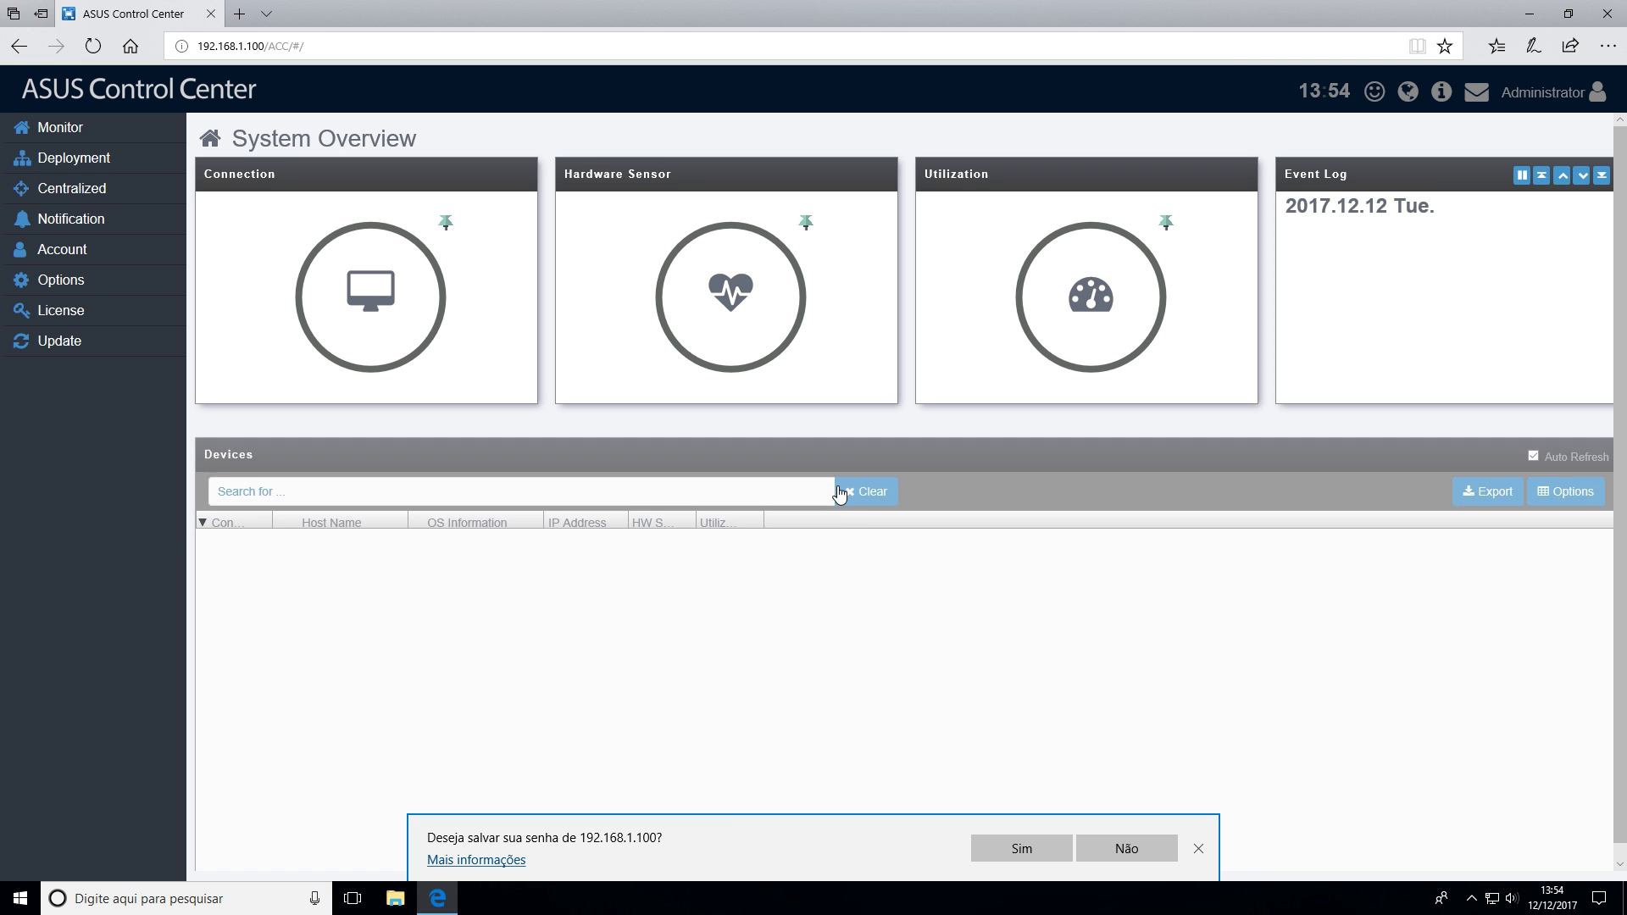
click(1140, 860)
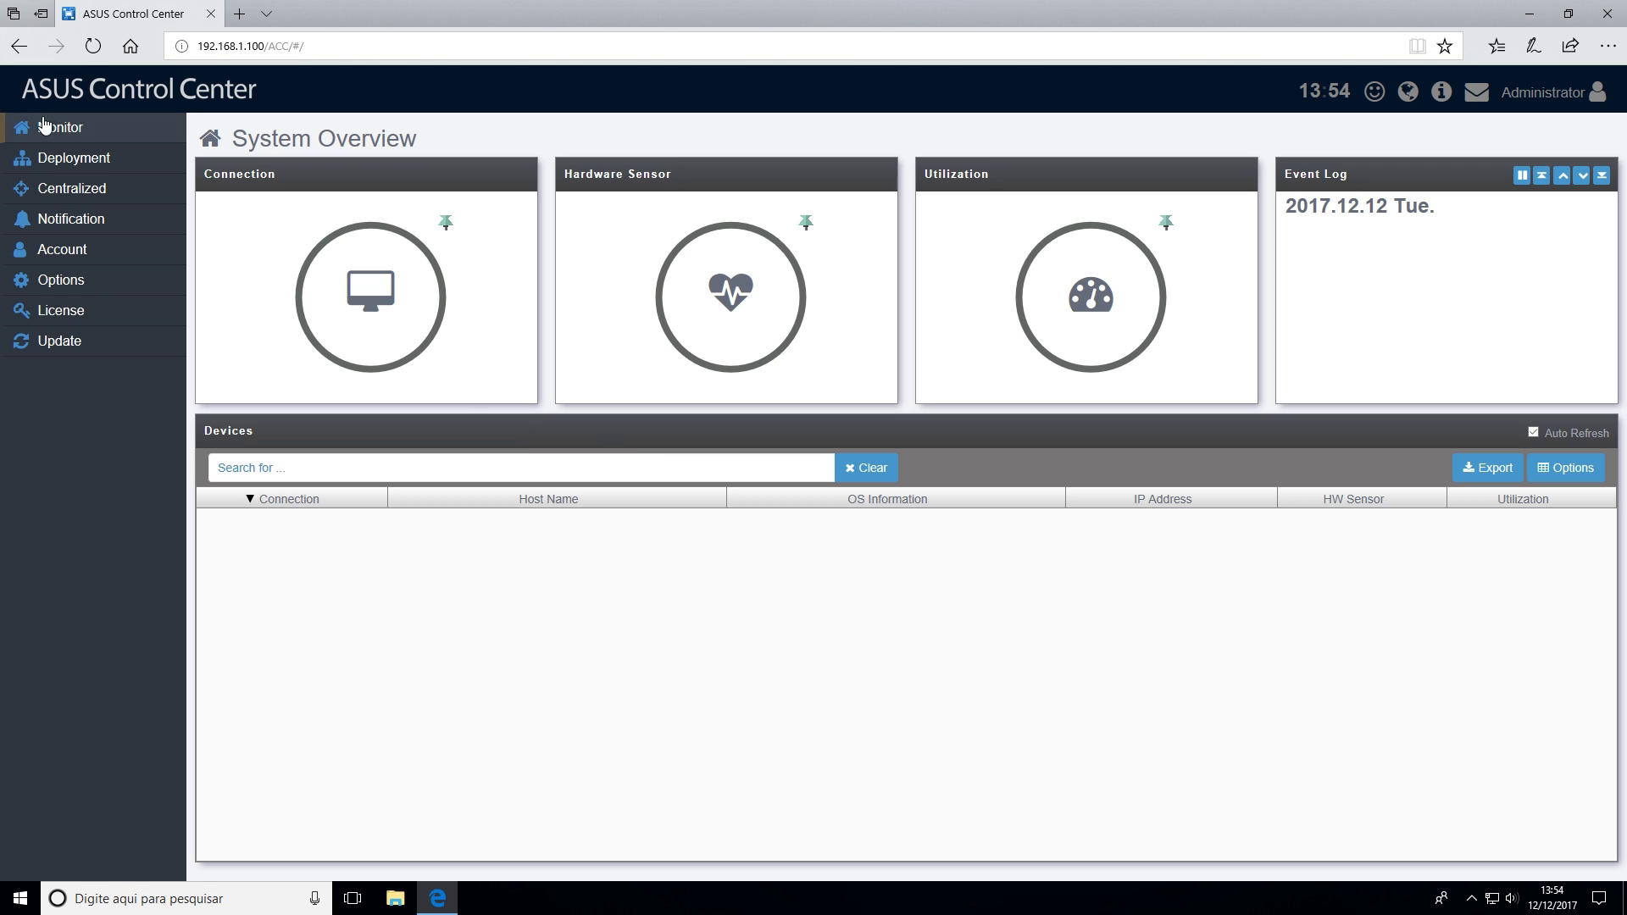
click(106, 161)
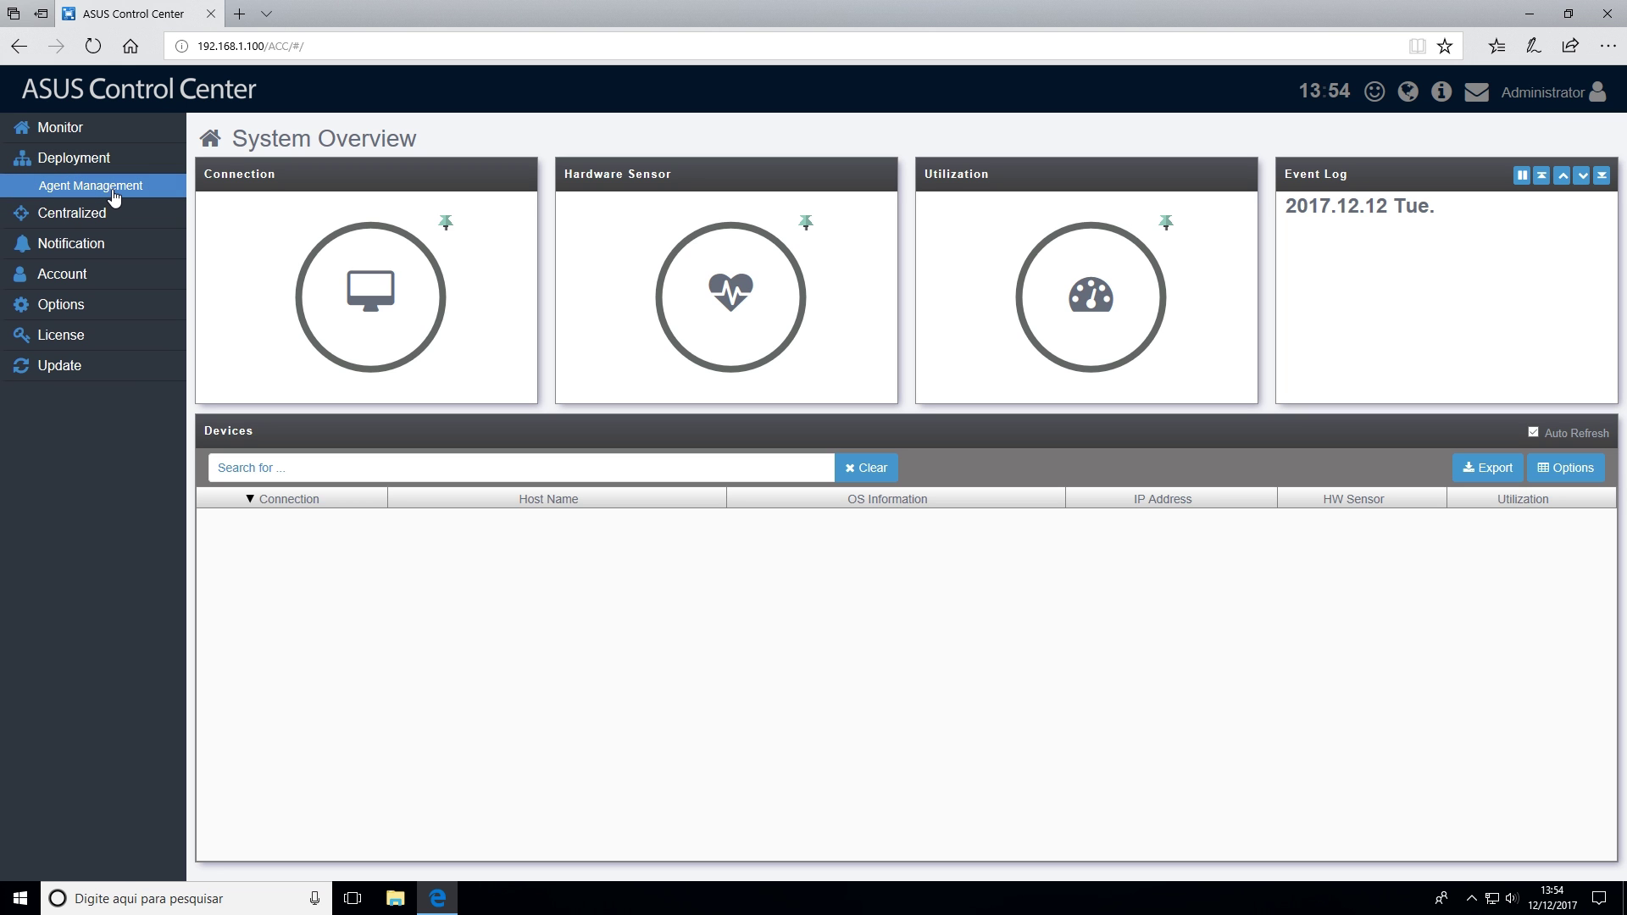
Step: Save WindowsAgent.zip from Agent Management, open Downloads, and select the older downloaded files
click(113, 191)
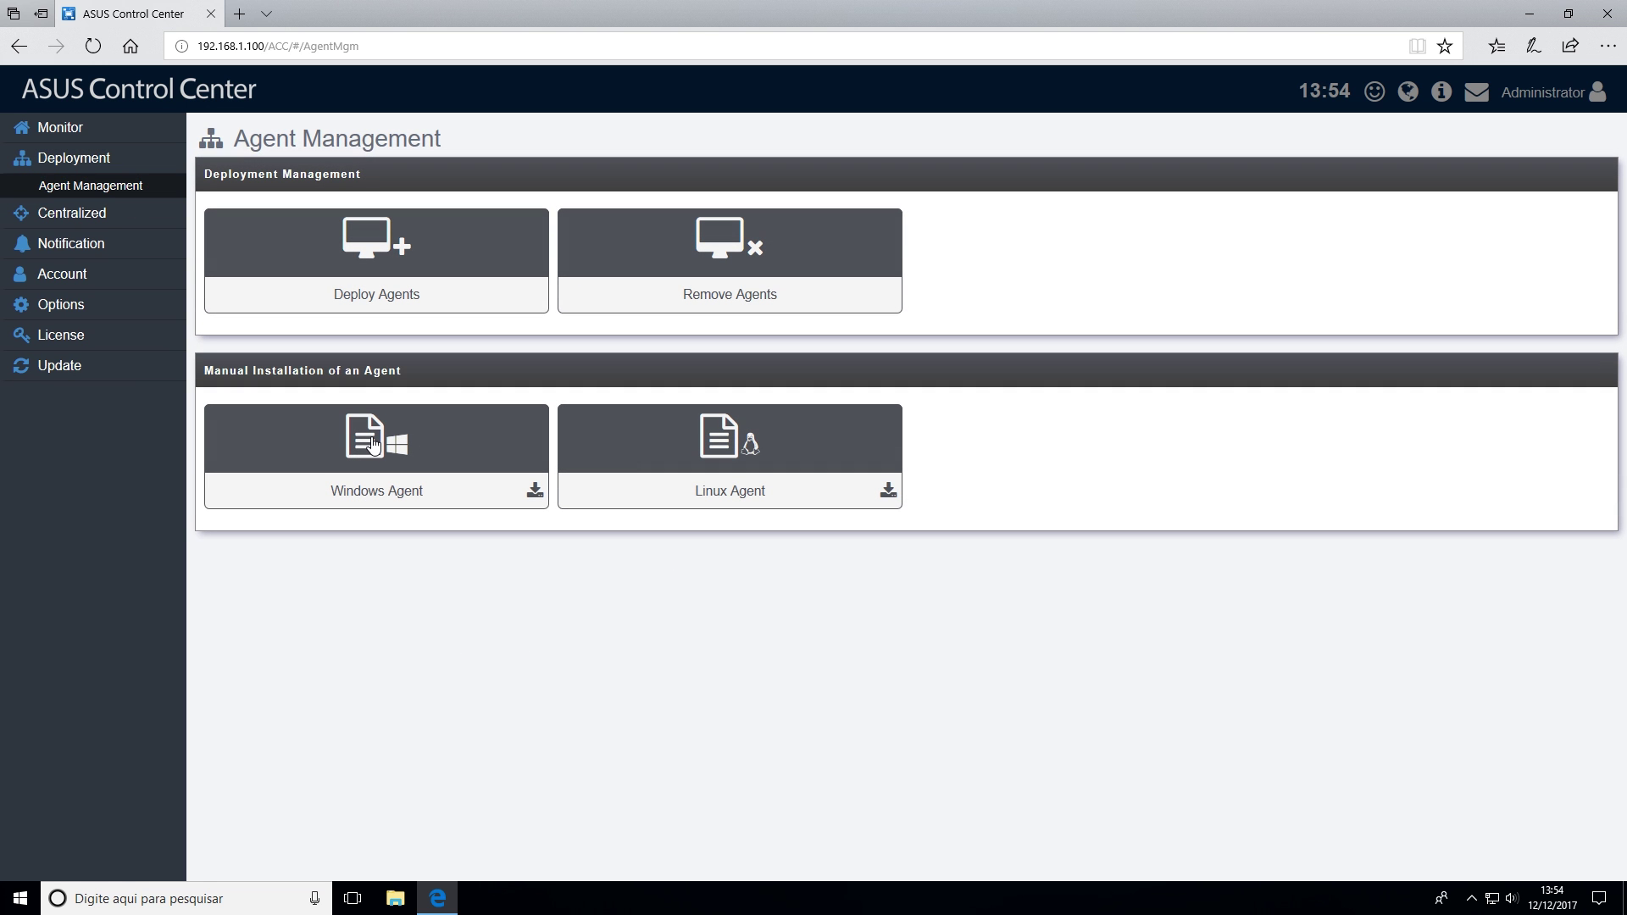
click(374, 444)
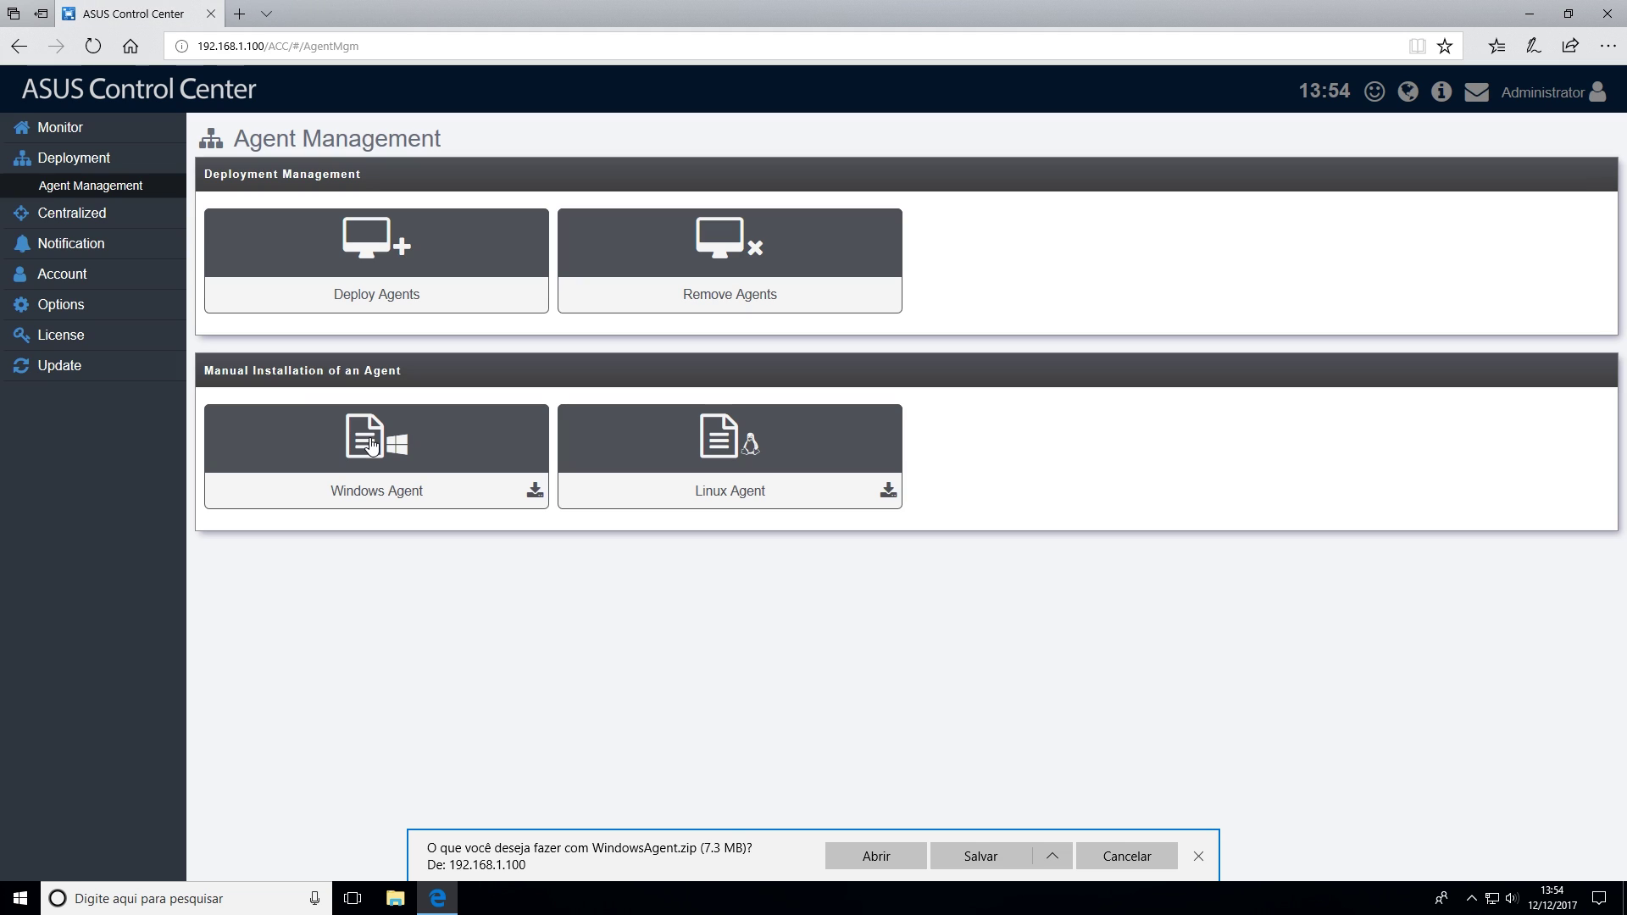
click(972, 858)
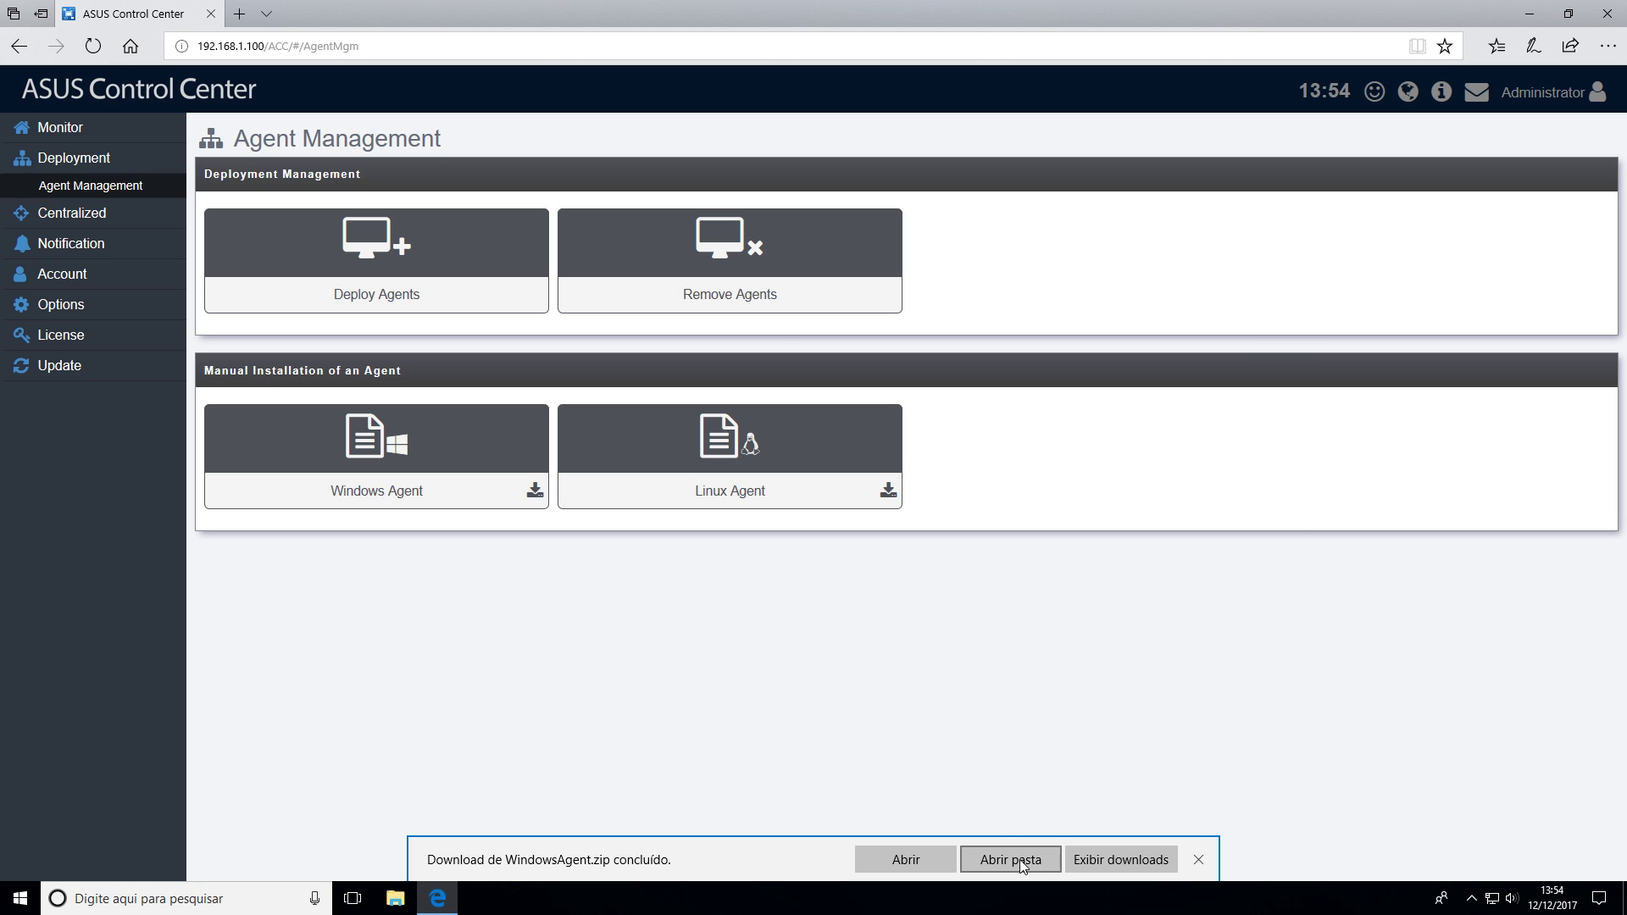
click(1013, 860)
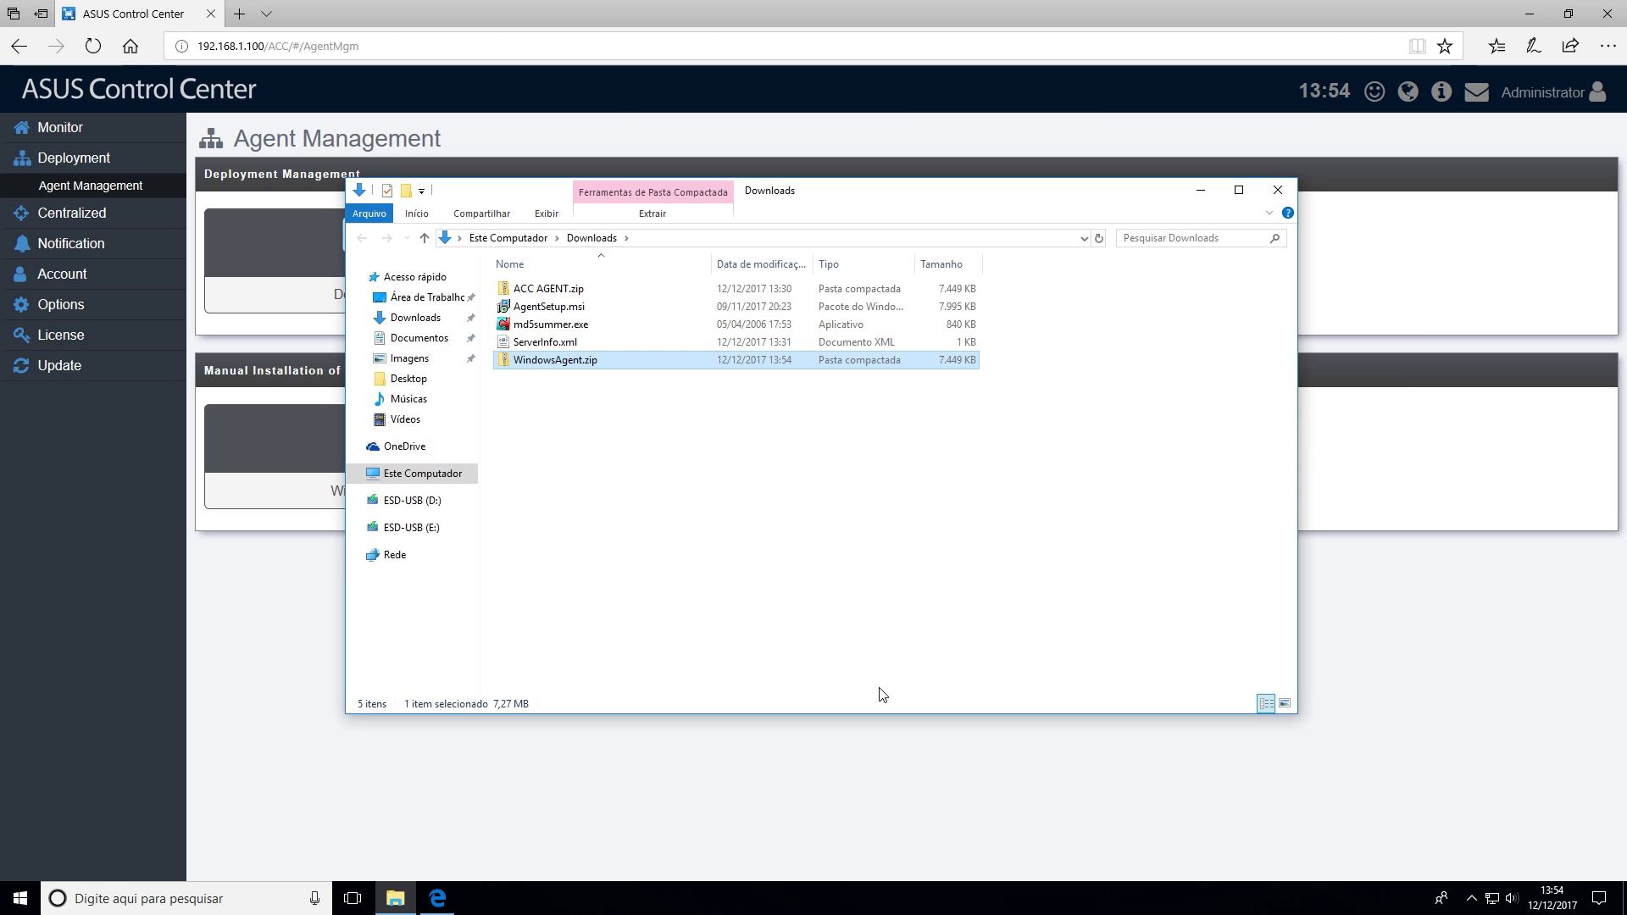
click(530, 344)
shift+click(544, 292)
Step: Delete the four old downloads and extract WindowsAgent.zip in place with 7-Zip
key(Delete)
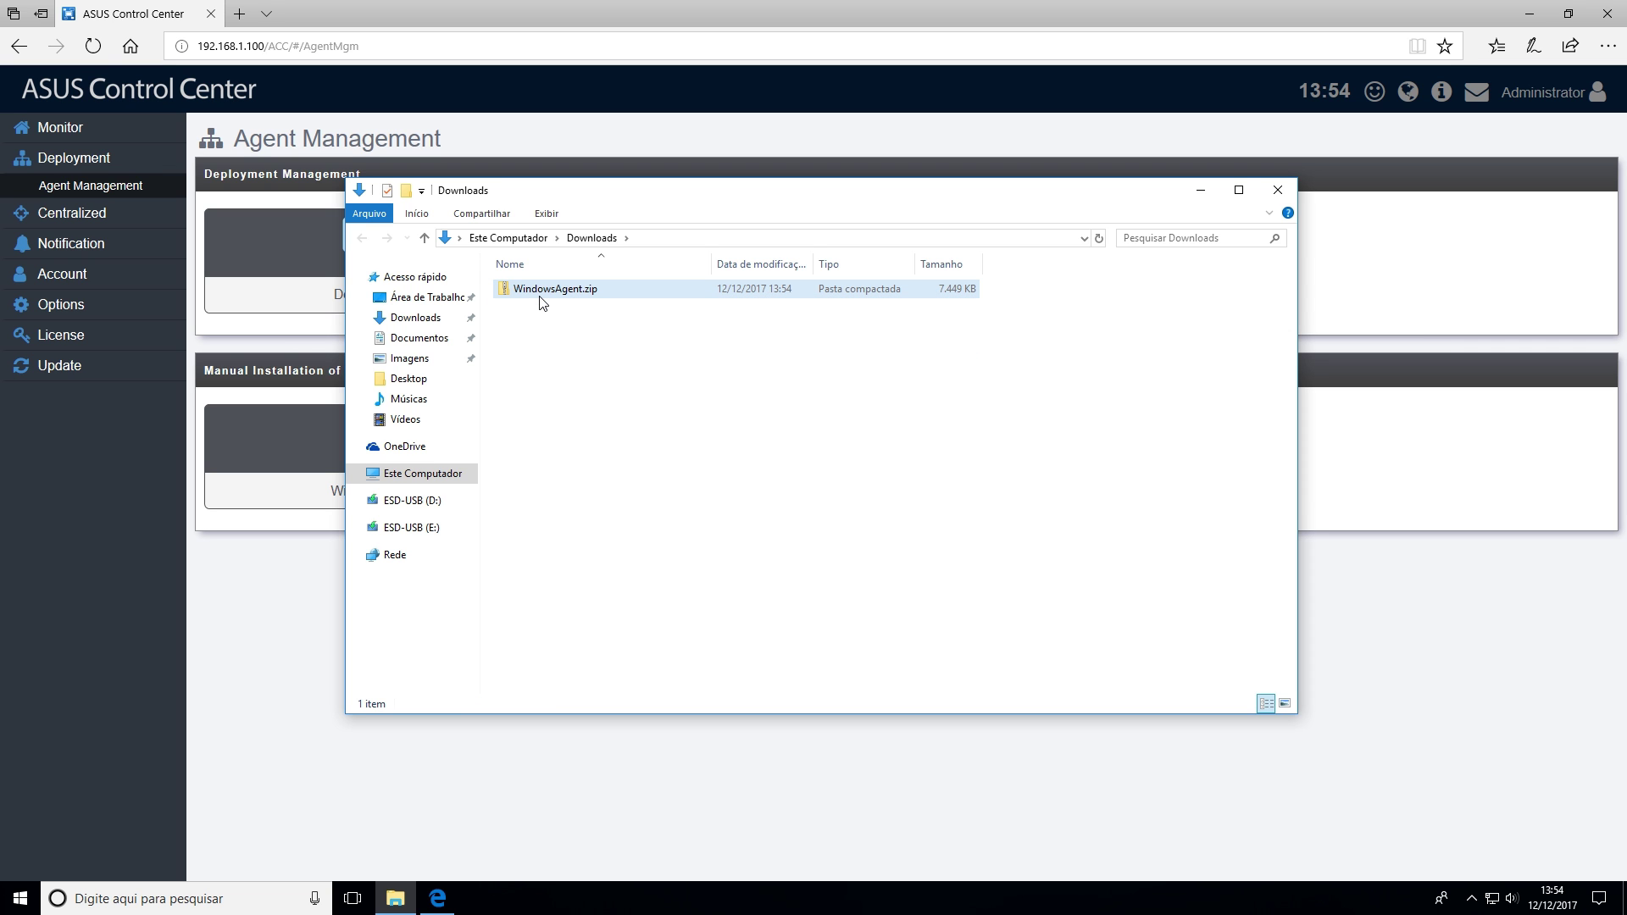
right_click(538, 290)
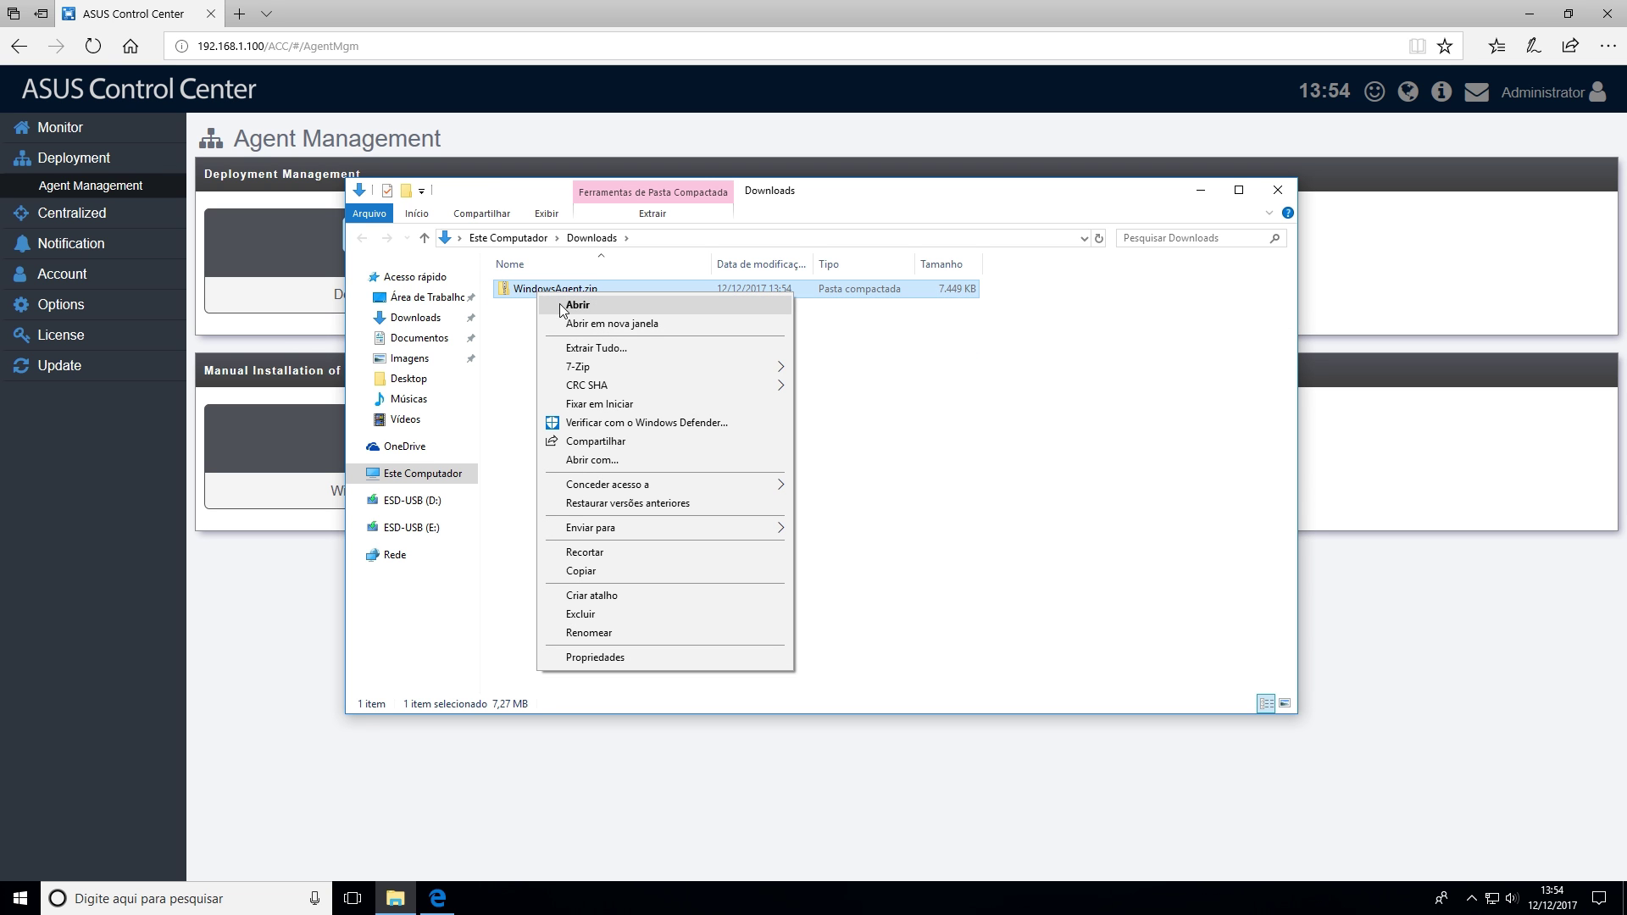
mouse_move(640, 371)
click(882, 424)
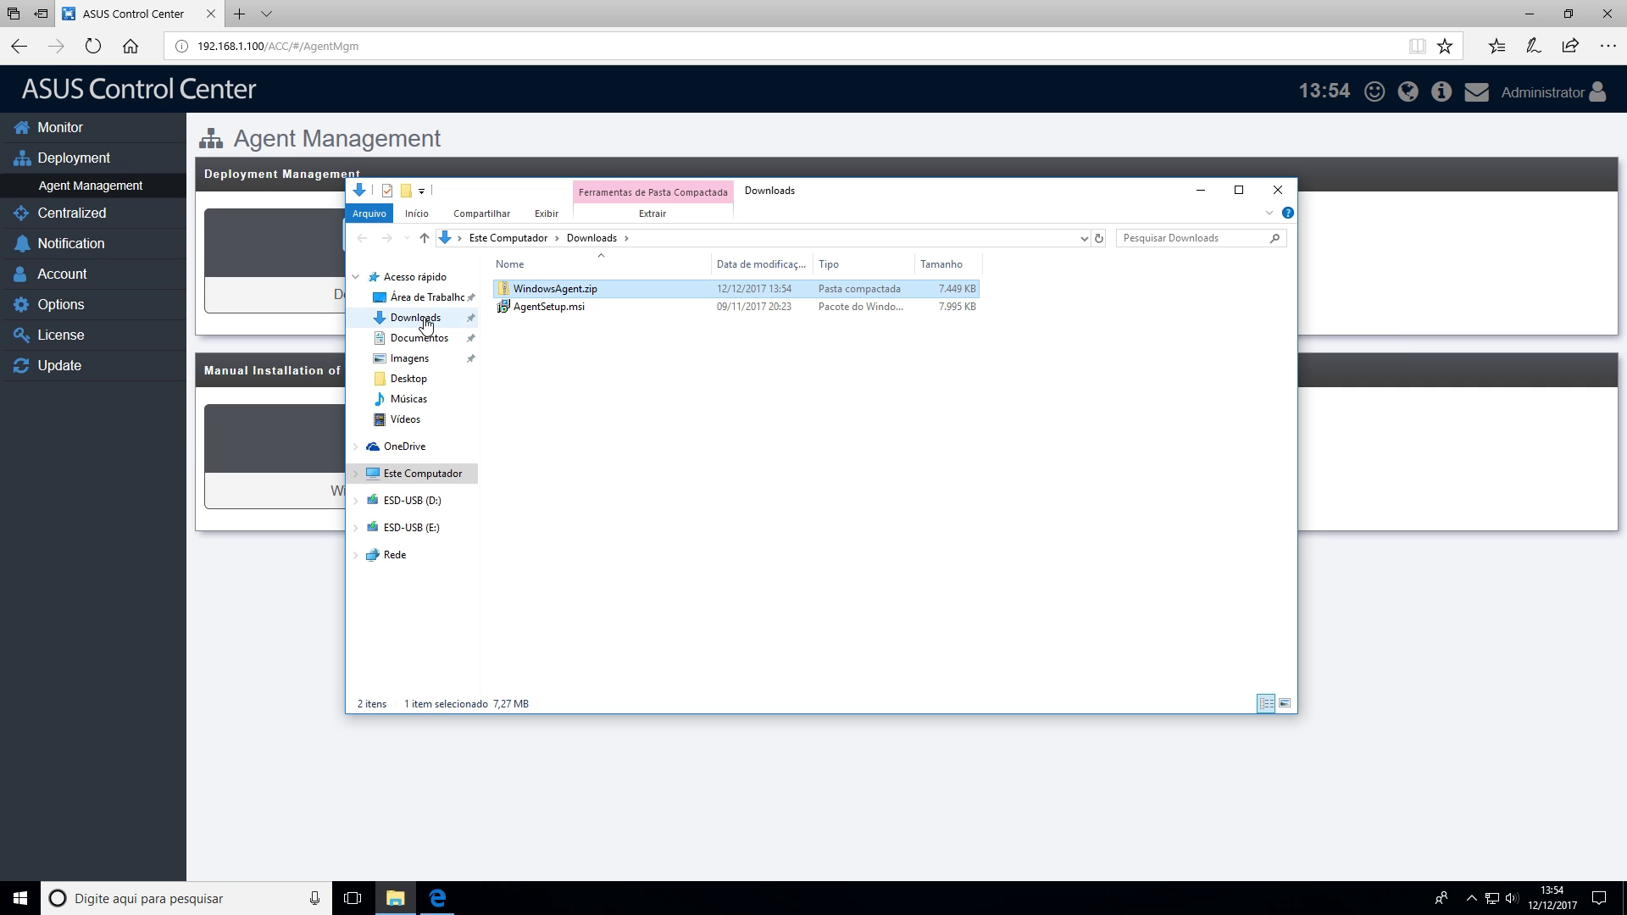
Step: Run AgentSetup.msi through the installer pages and allow it to make changes
double_click(540, 308)
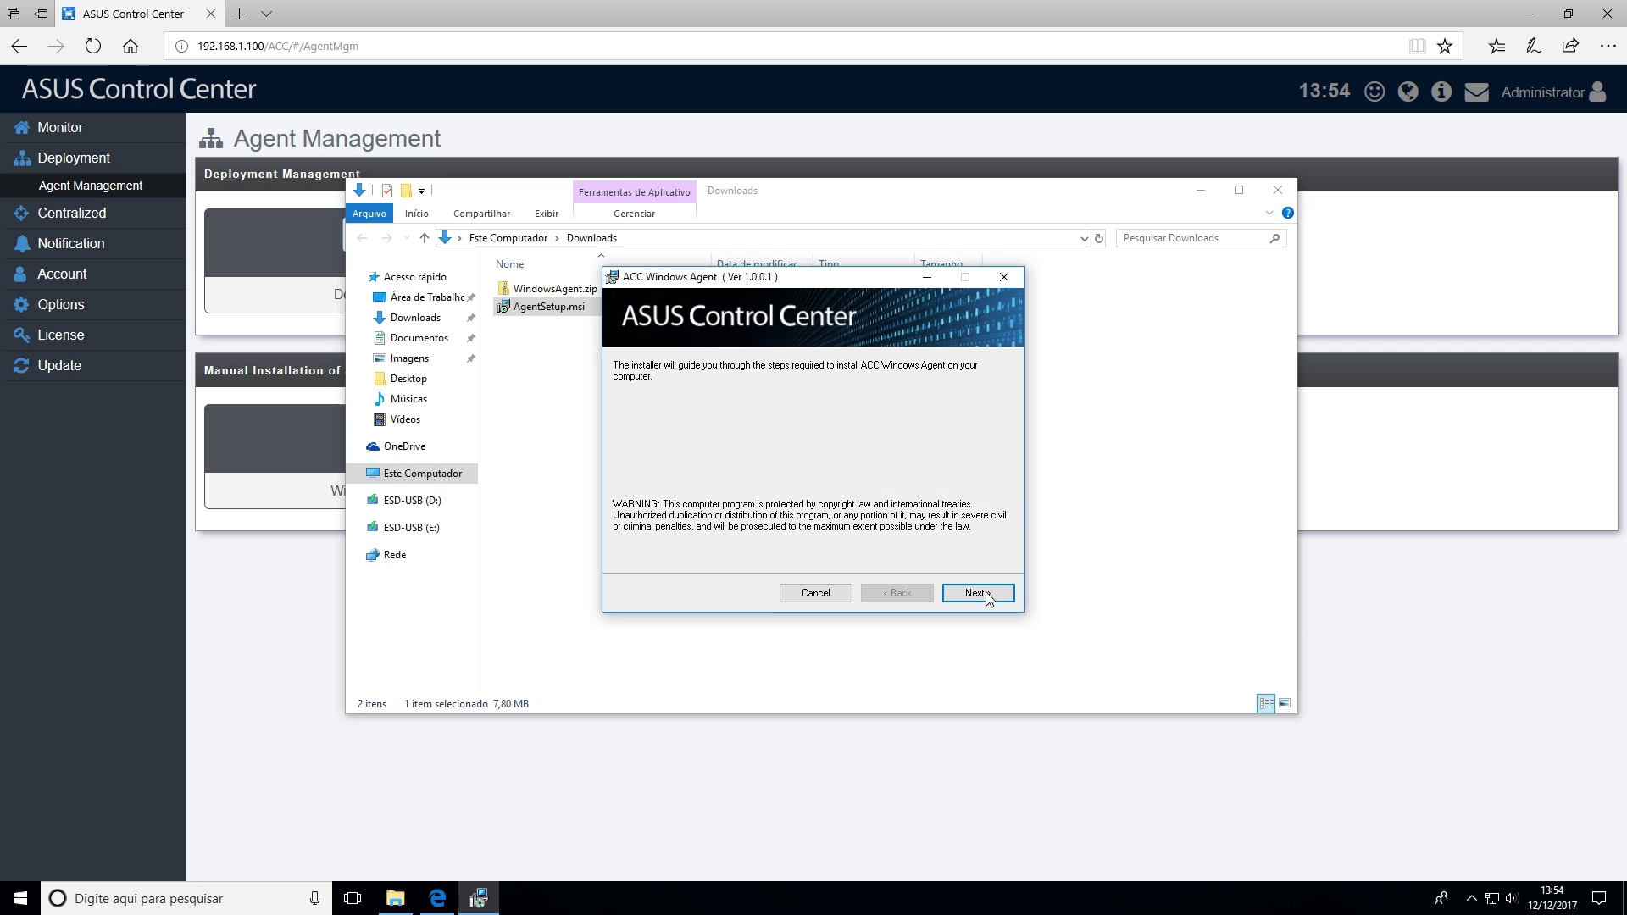
click(989, 602)
click(983, 600)
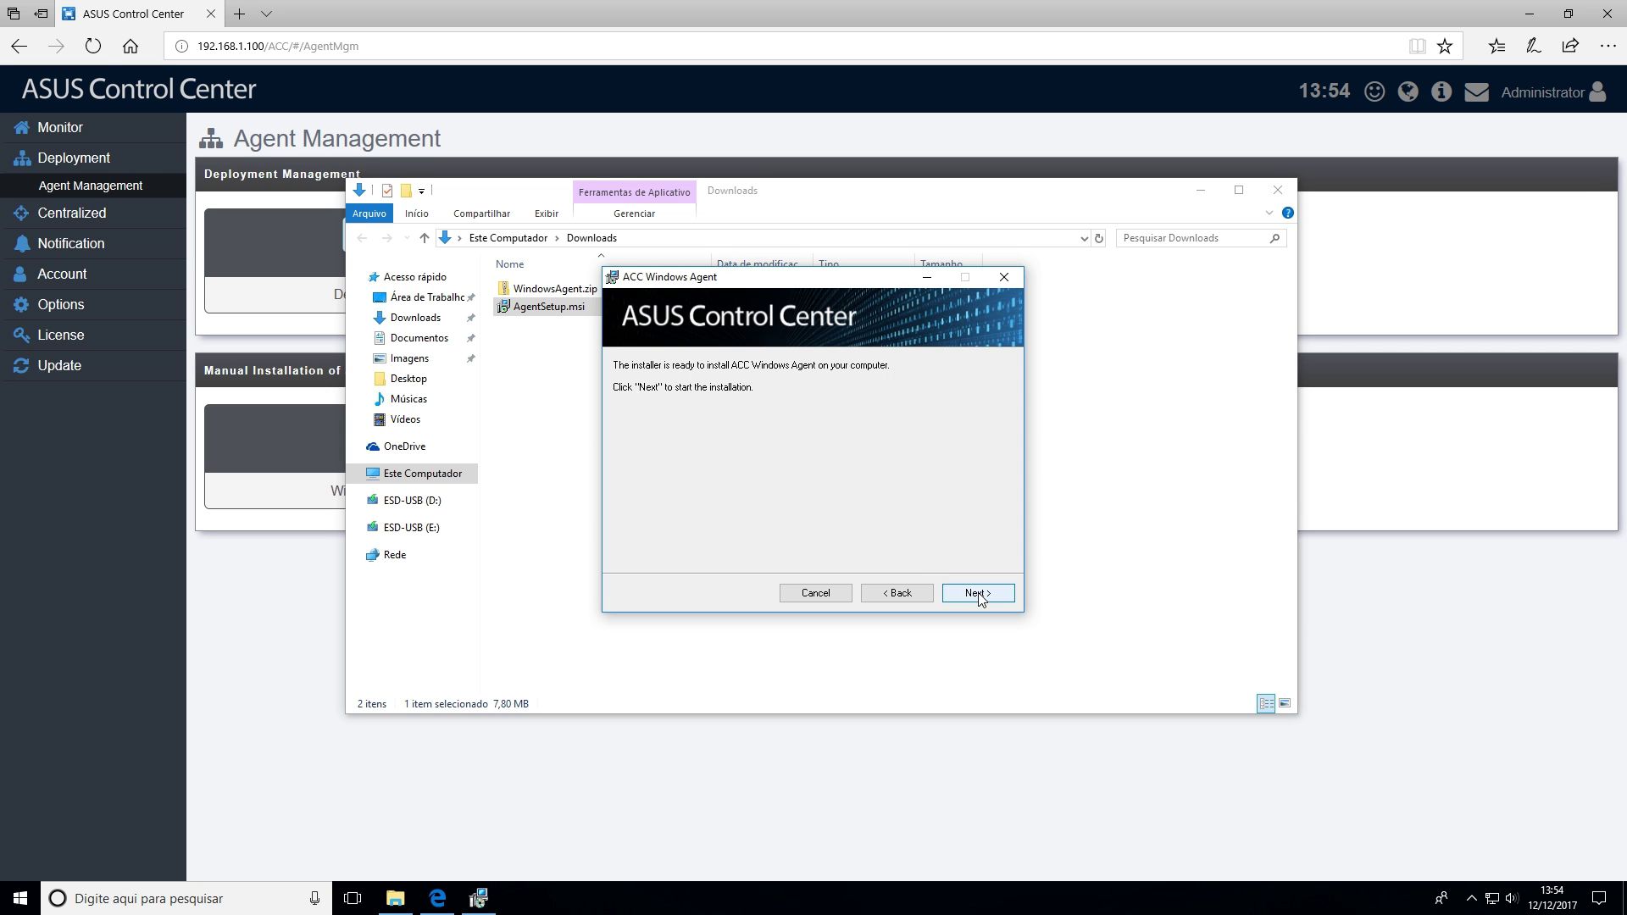
click(990, 596)
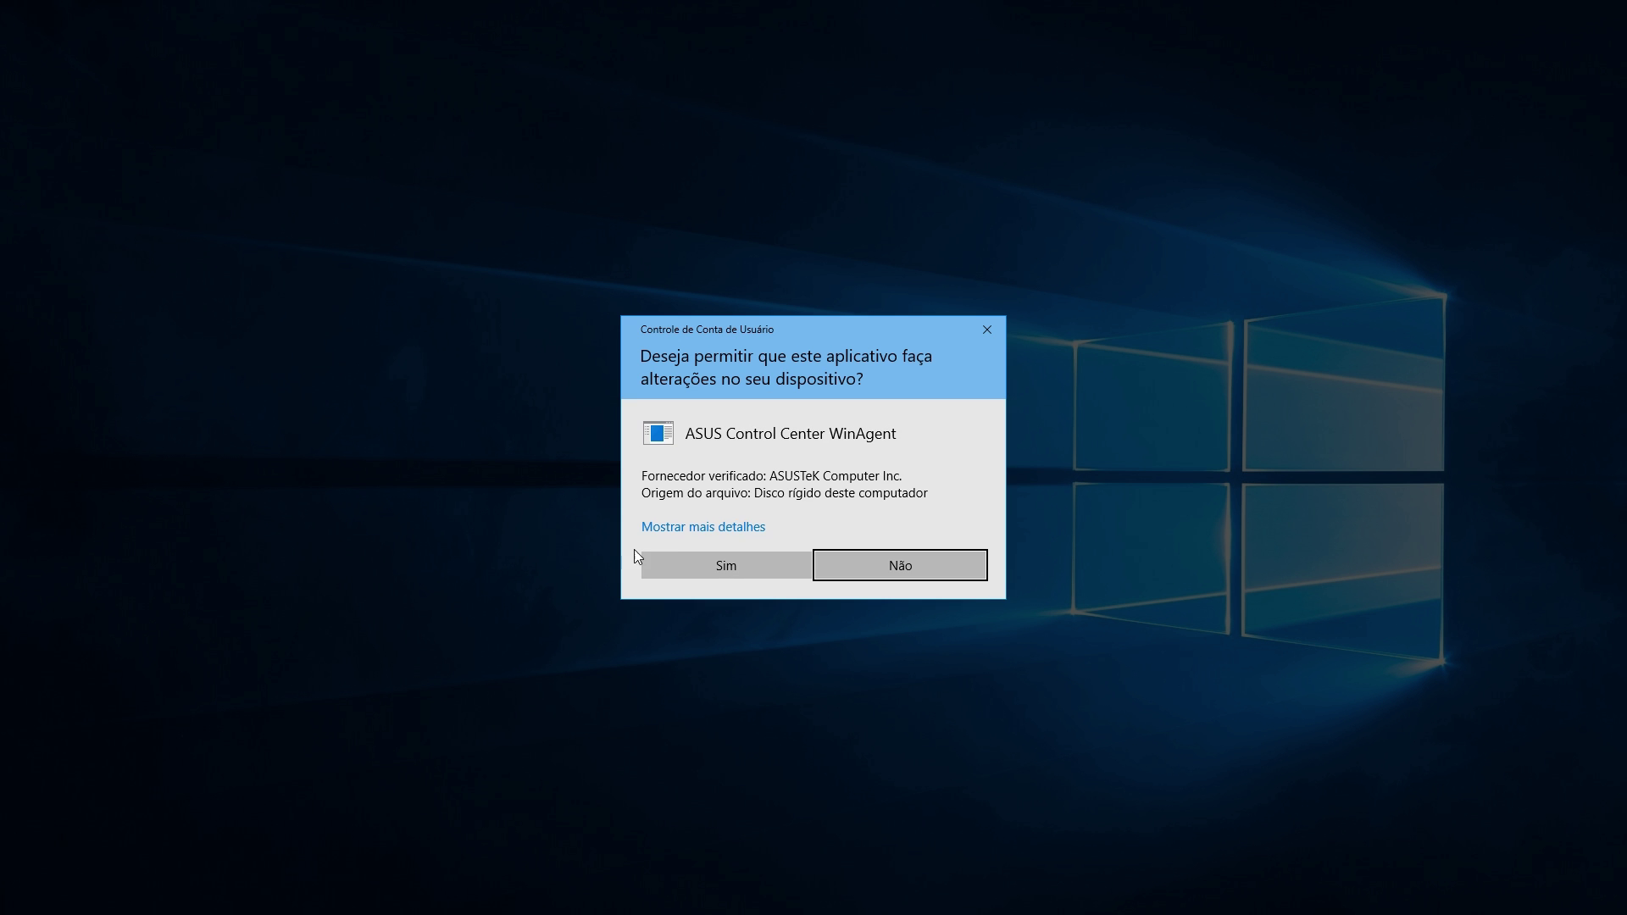
click(708, 564)
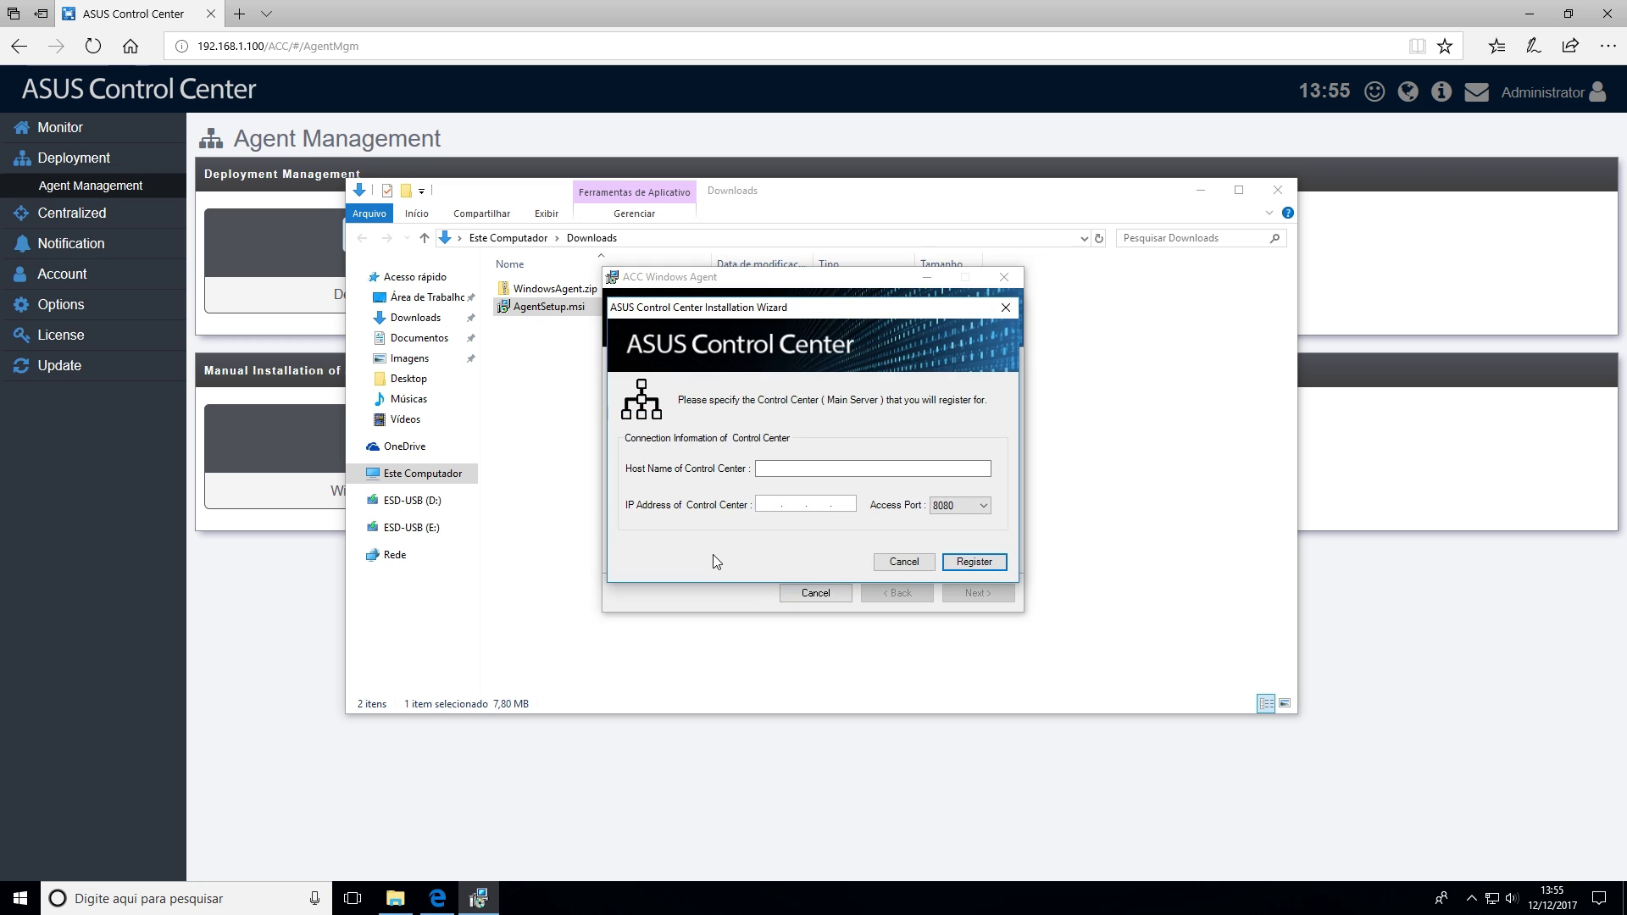
Step: Register the agent with control center ACC-SERVER at IP 192.168.1.100
click(783, 469)
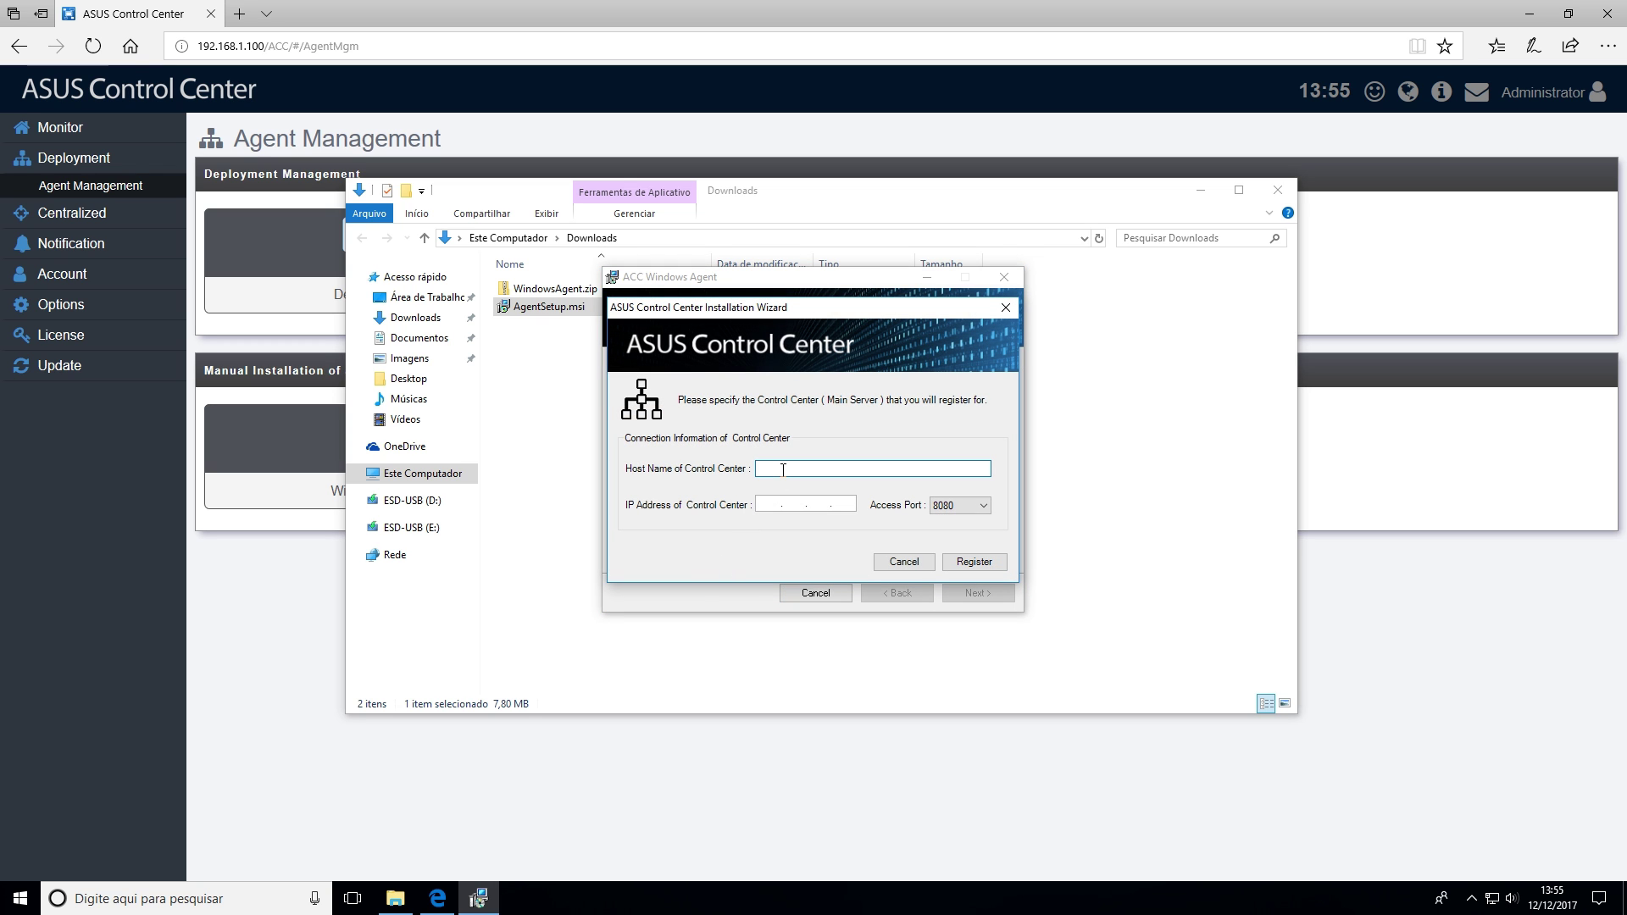
text(ACC-SERVER)
key(Tab)
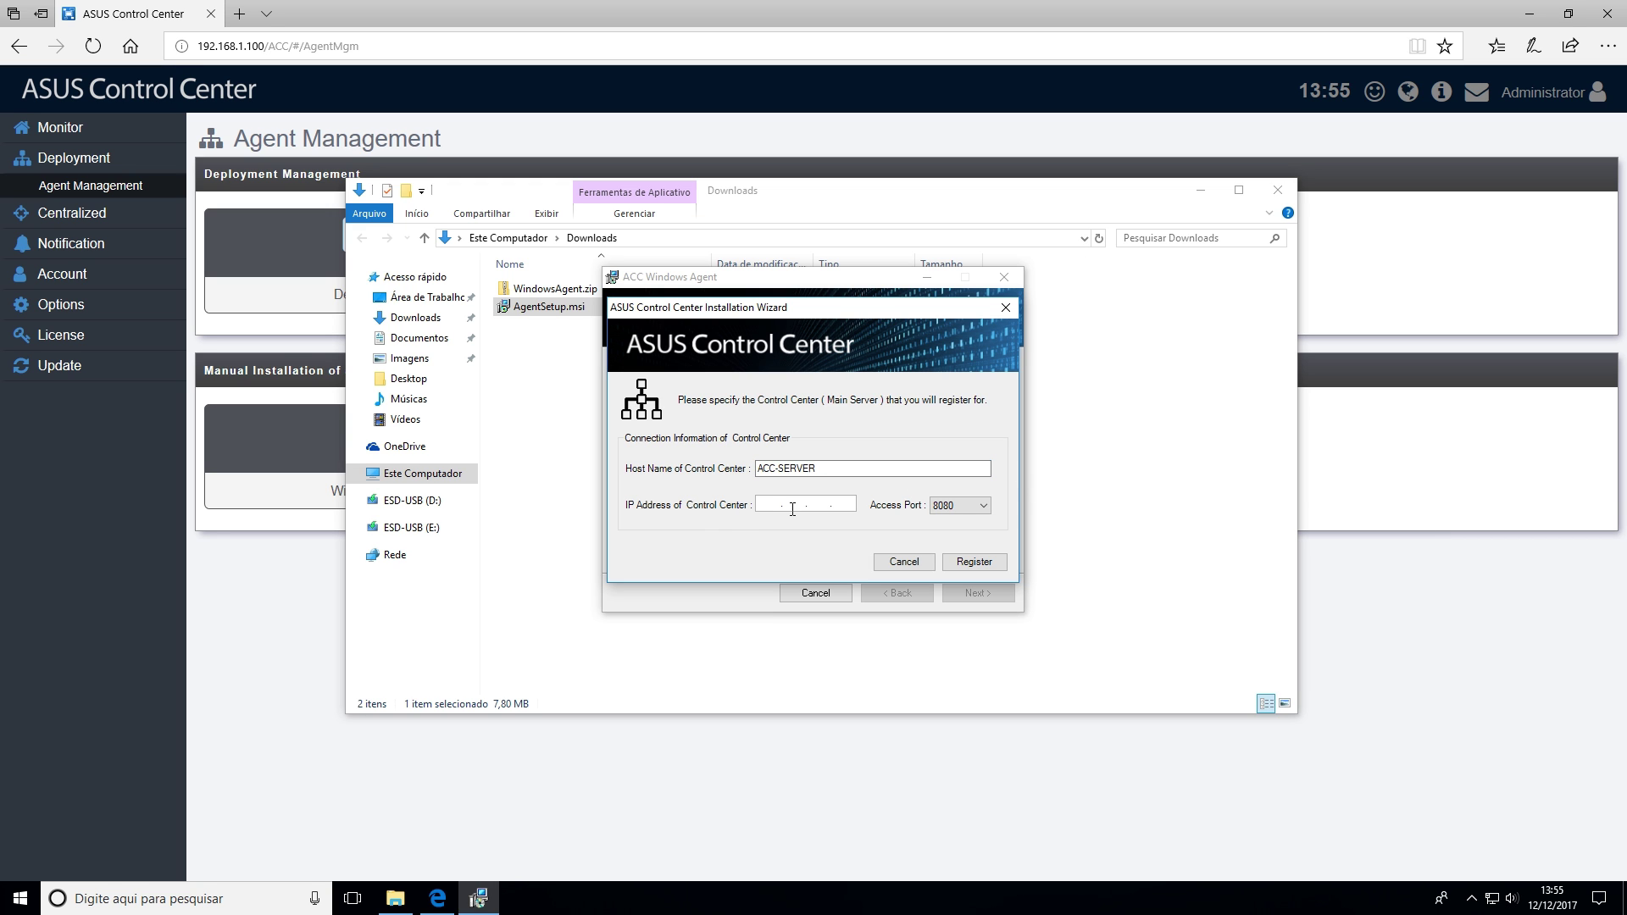
text(192 . 168 . 1 . 100)
click(966, 566)
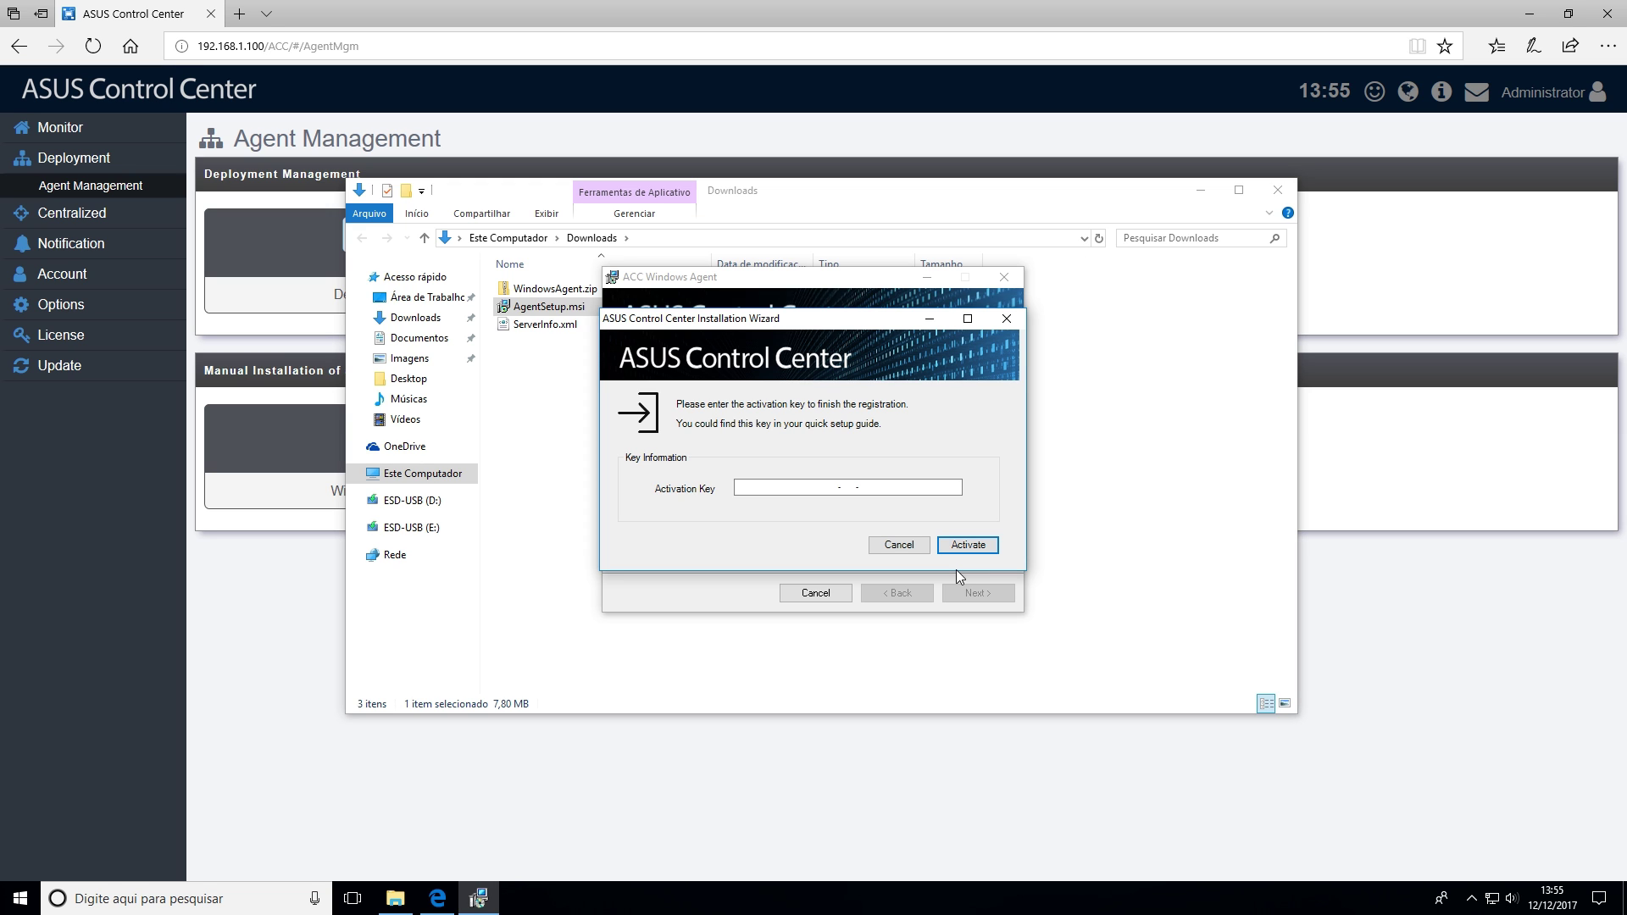
Step: Enter the activation key and activate the agent installation
click(799, 487)
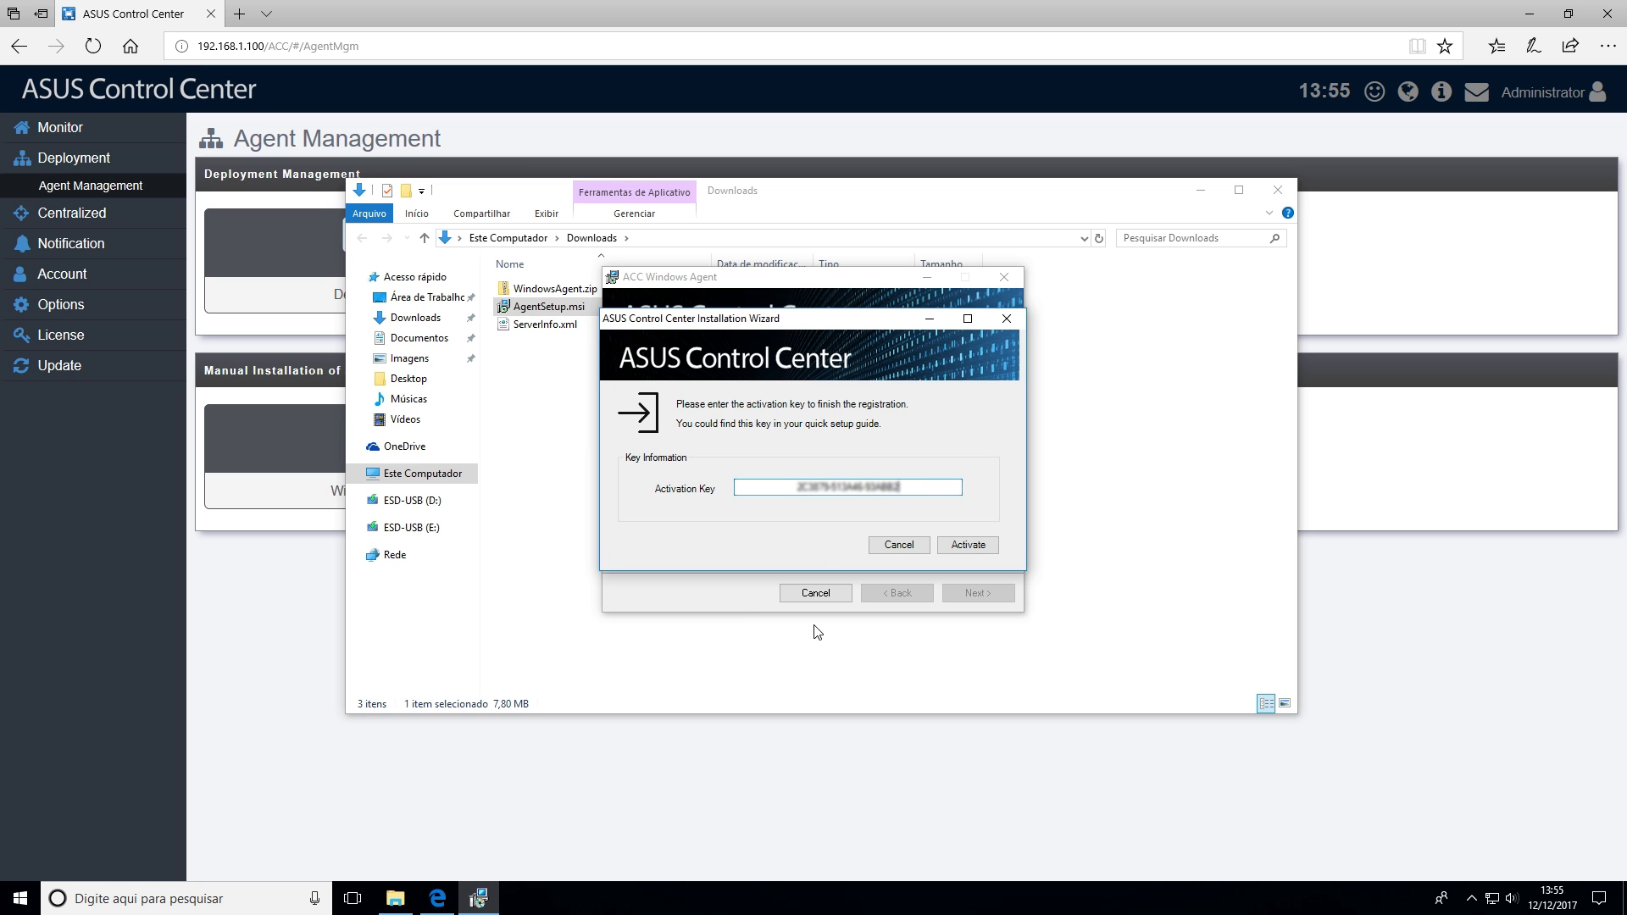
click(969, 546)
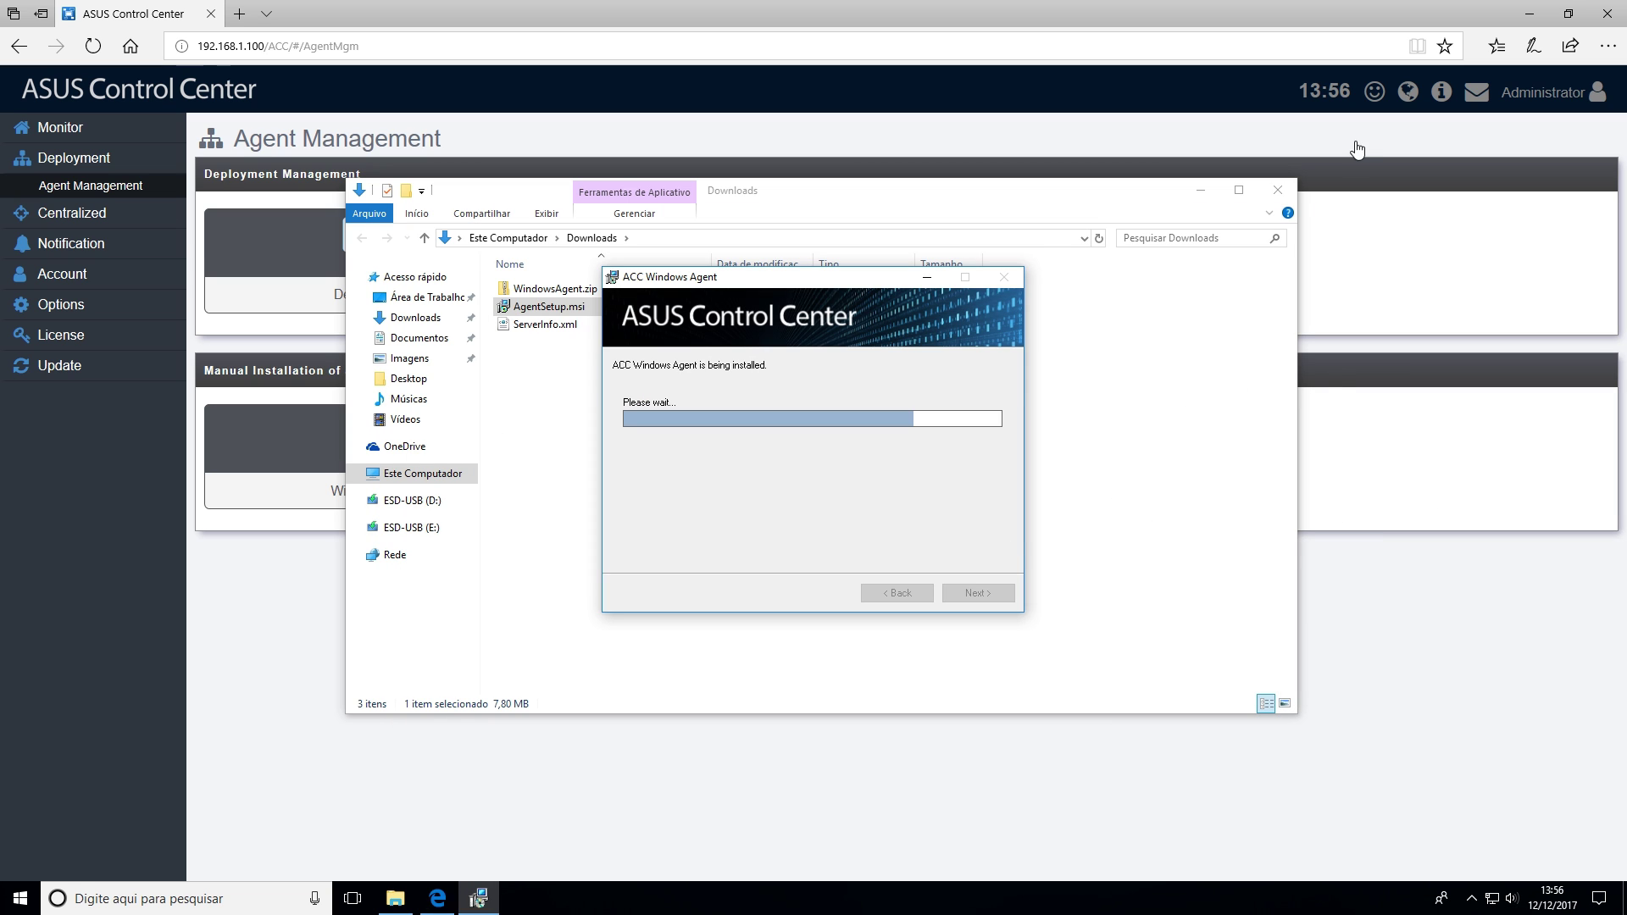
Step: Close the Downloads window and Edge, then close the finished installer
click(1280, 191)
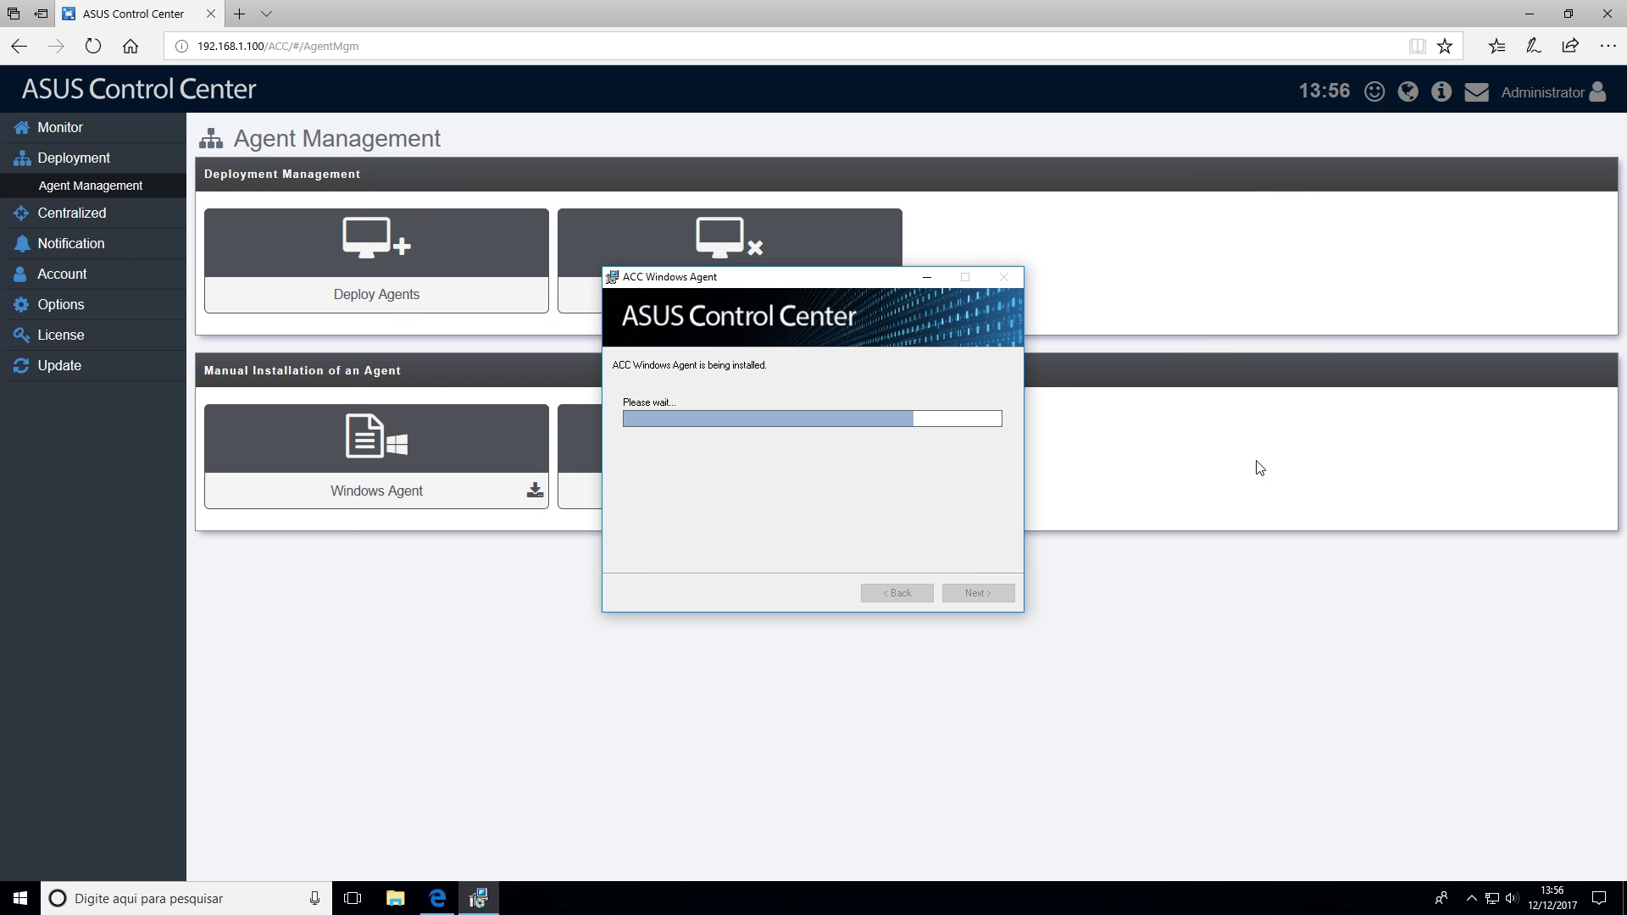
click(1608, 16)
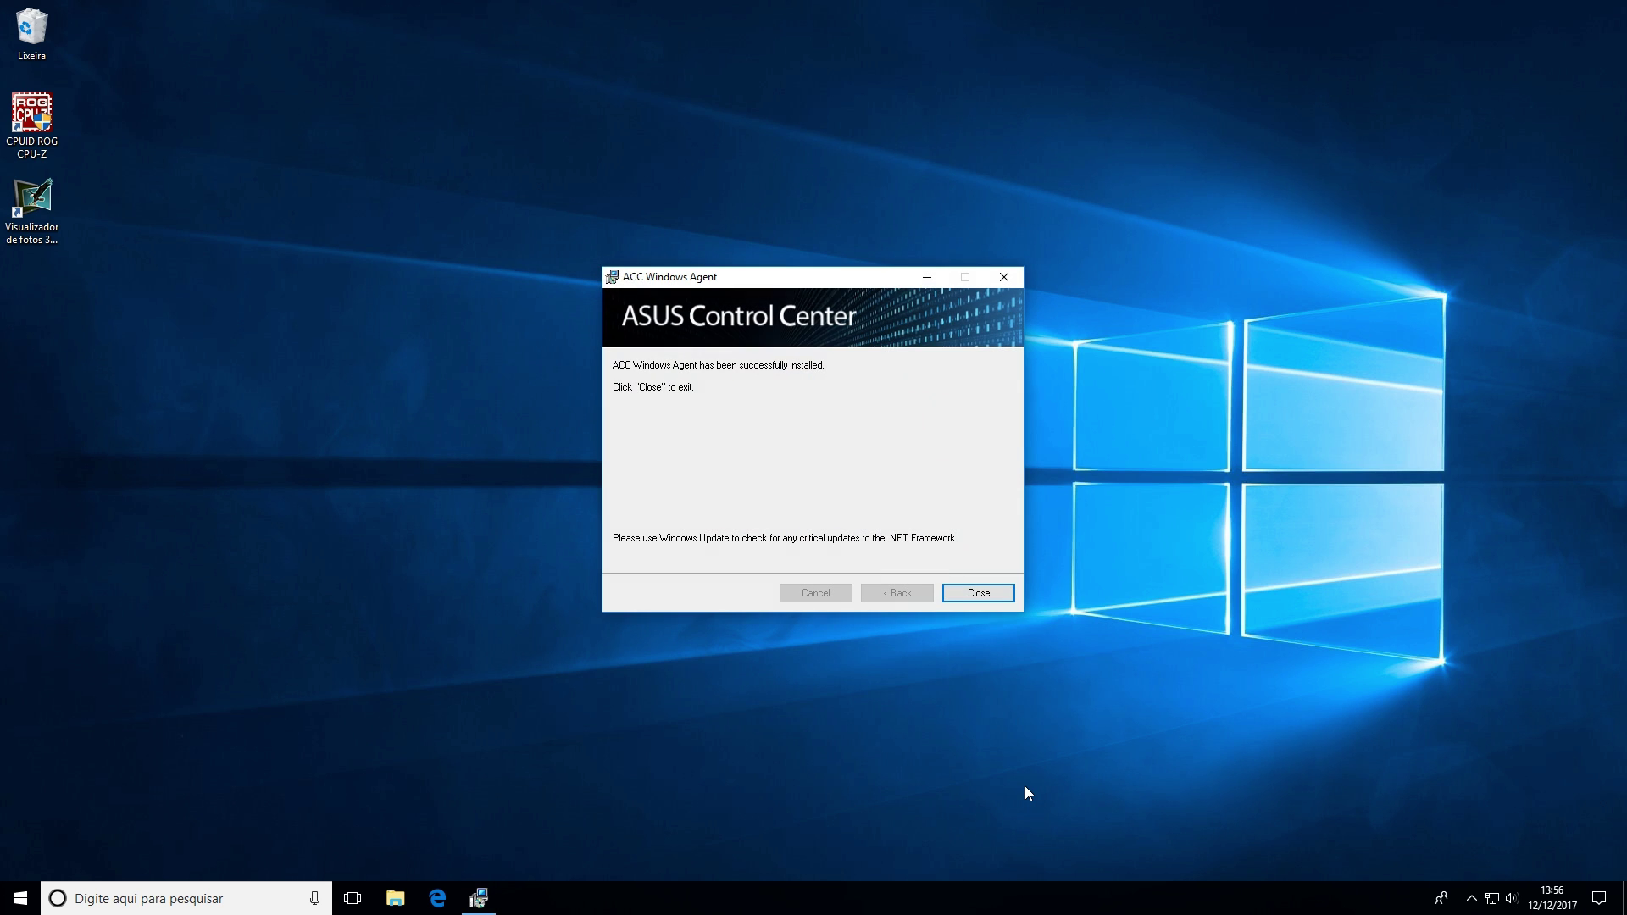
click(974, 597)
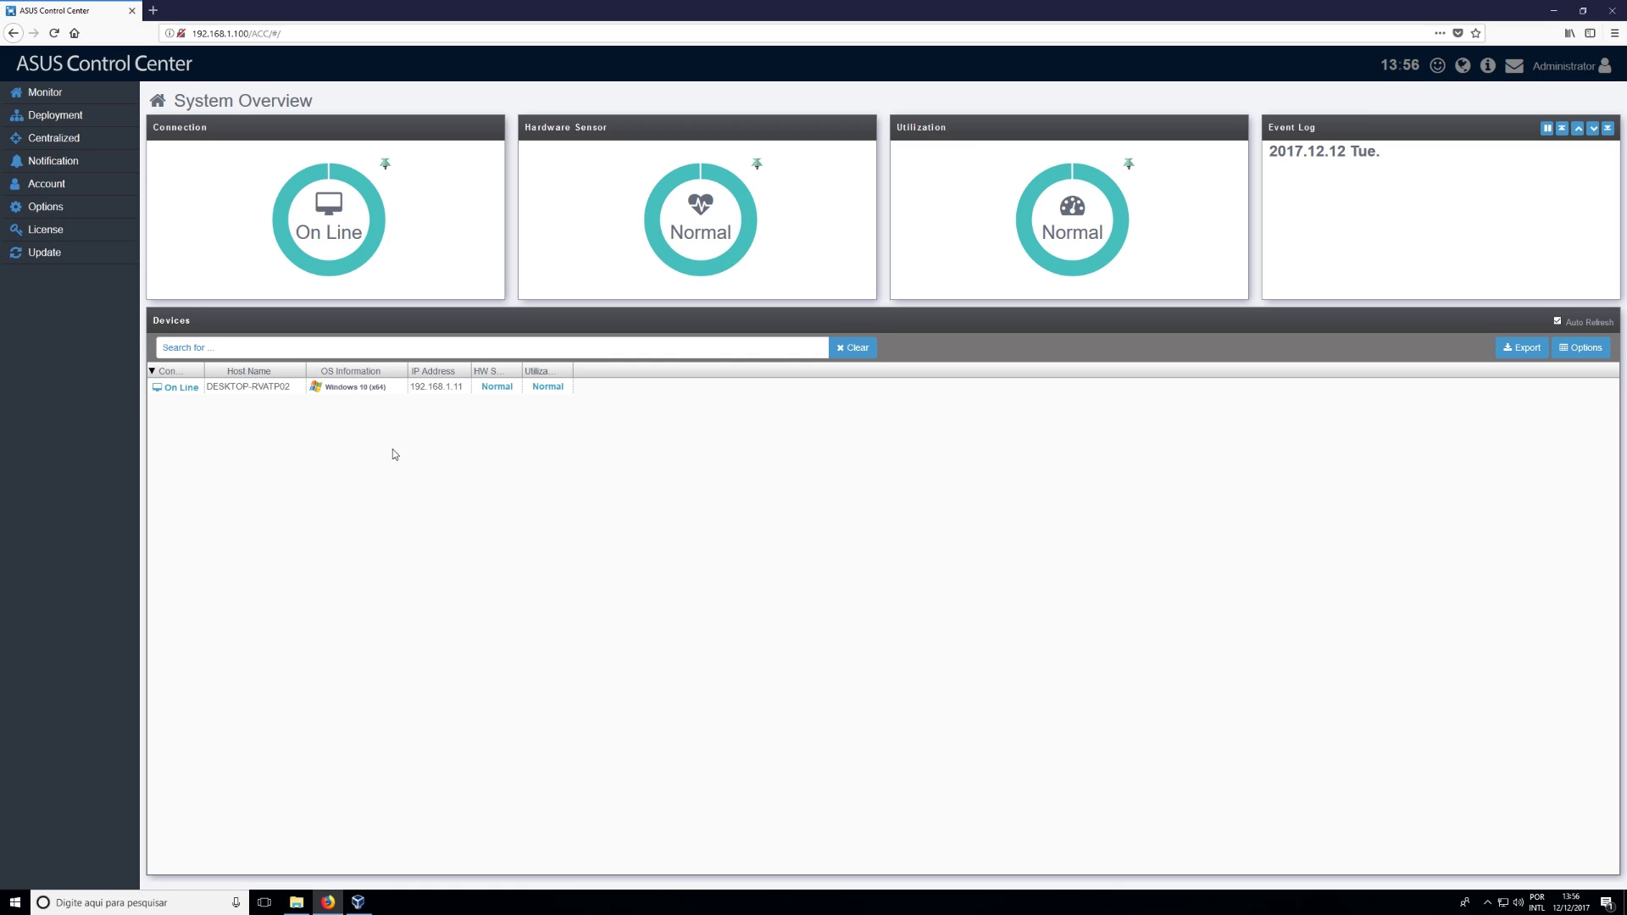
Step: Open DESKTOP-RVATP02 and highlight BIOS 3404, agent 1.0.0.1, model H110M-C/BR, IP 192.168.1.11
double_click(224, 386)
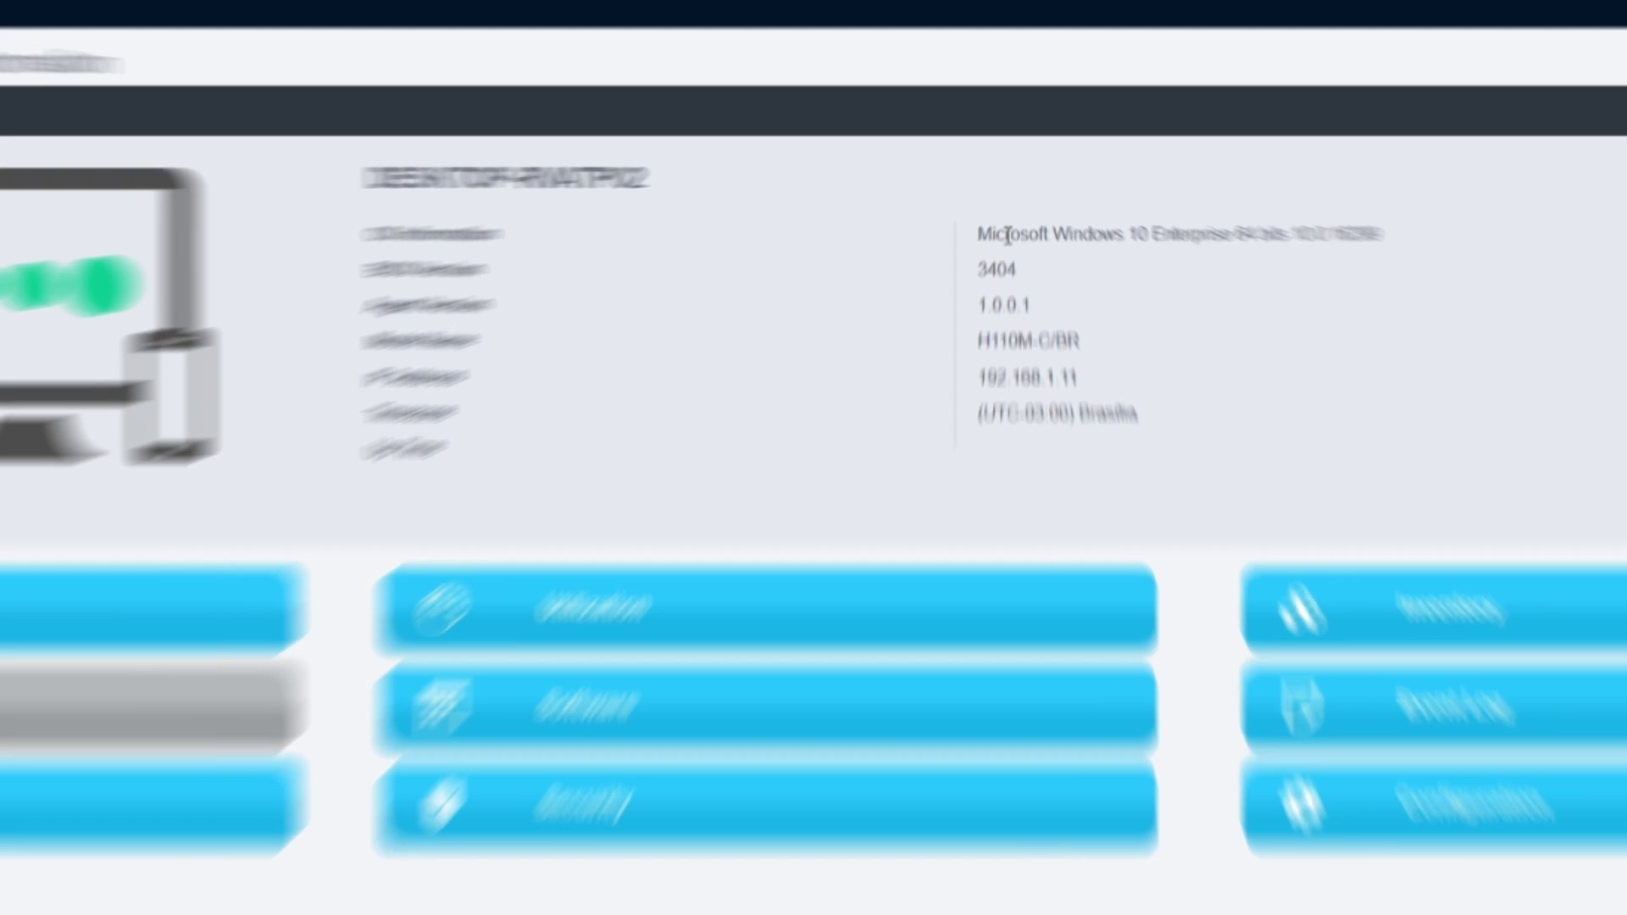
drag(1005, 200, 1241, 204)
click(1577, 285)
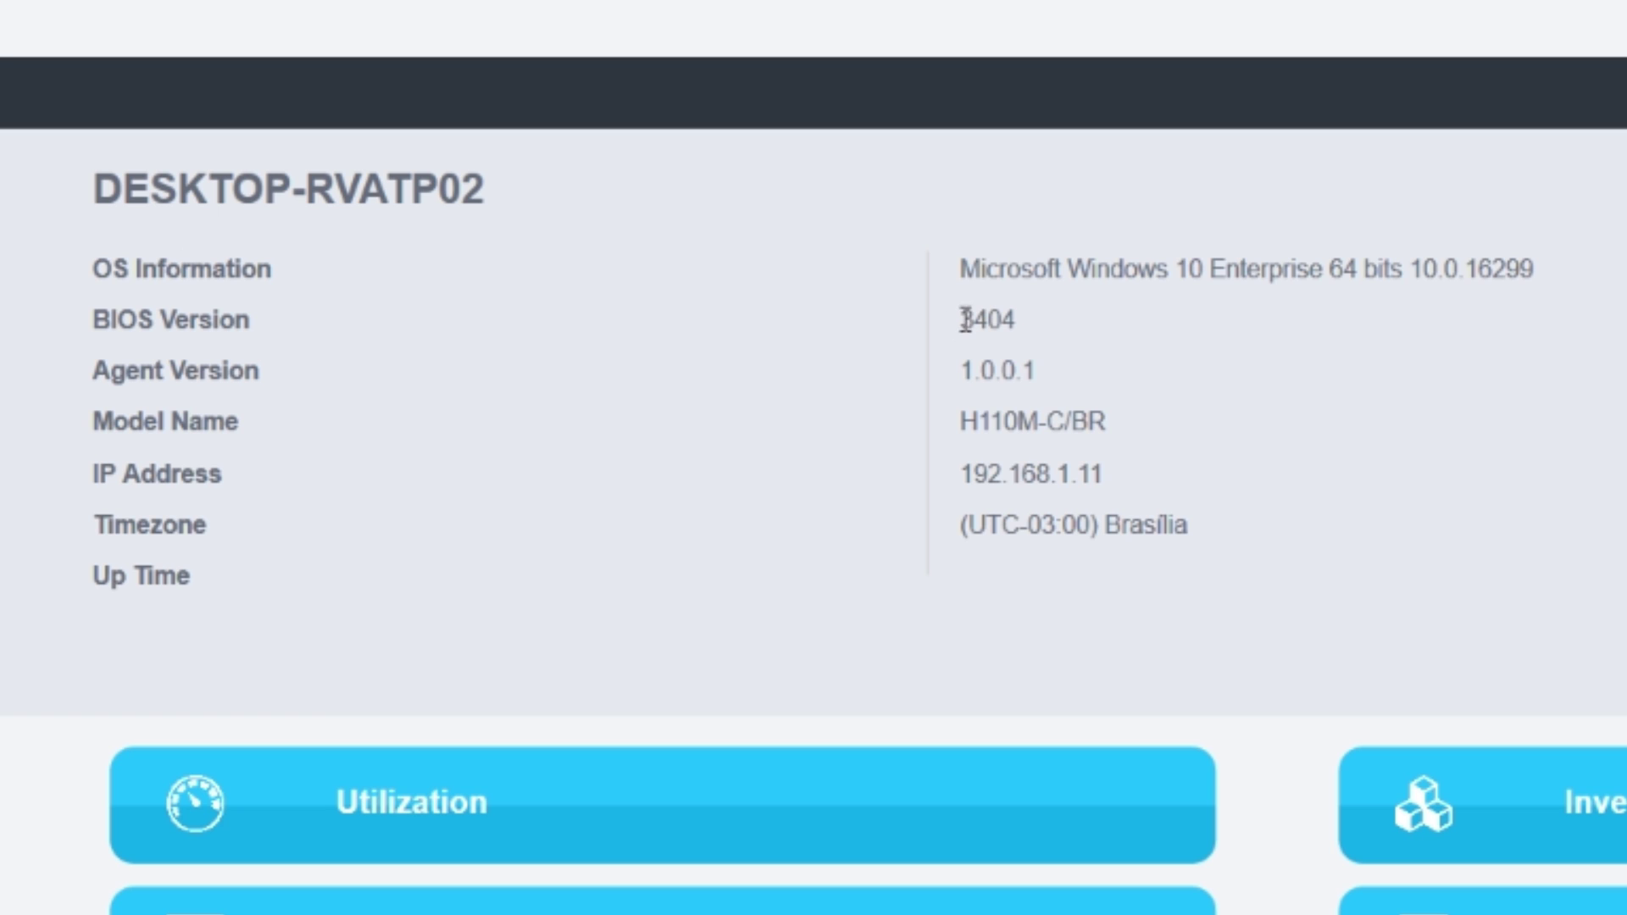
drag(966, 319, 1018, 321)
drag(963, 371, 1037, 375)
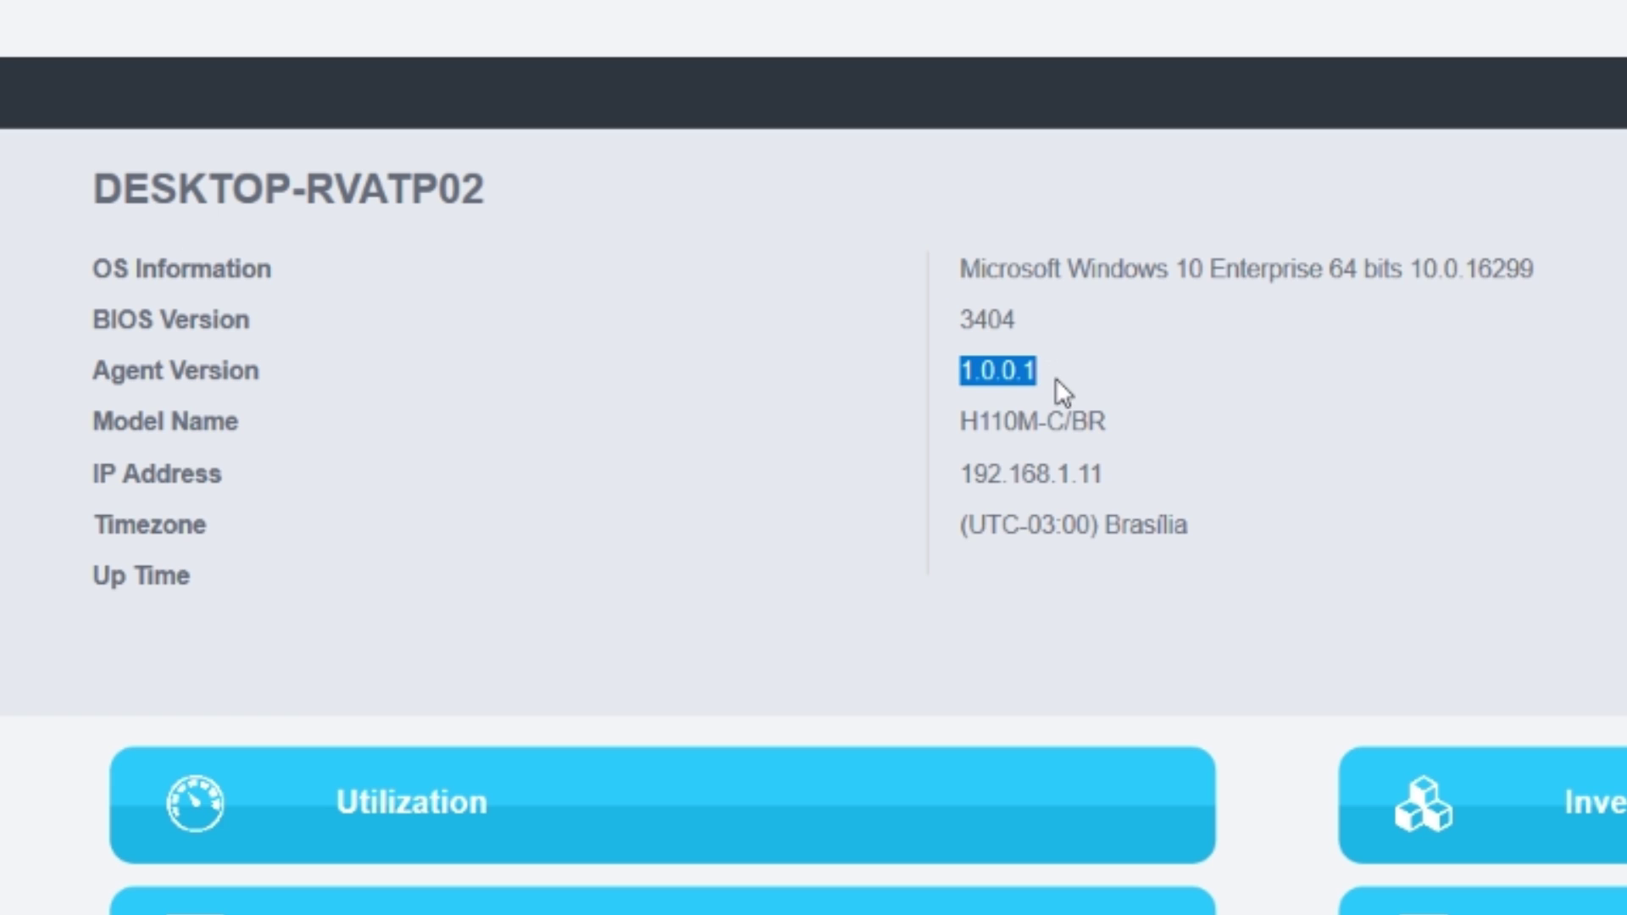
drag(958, 424, 1151, 429)
drag(963, 472, 1110, 492)
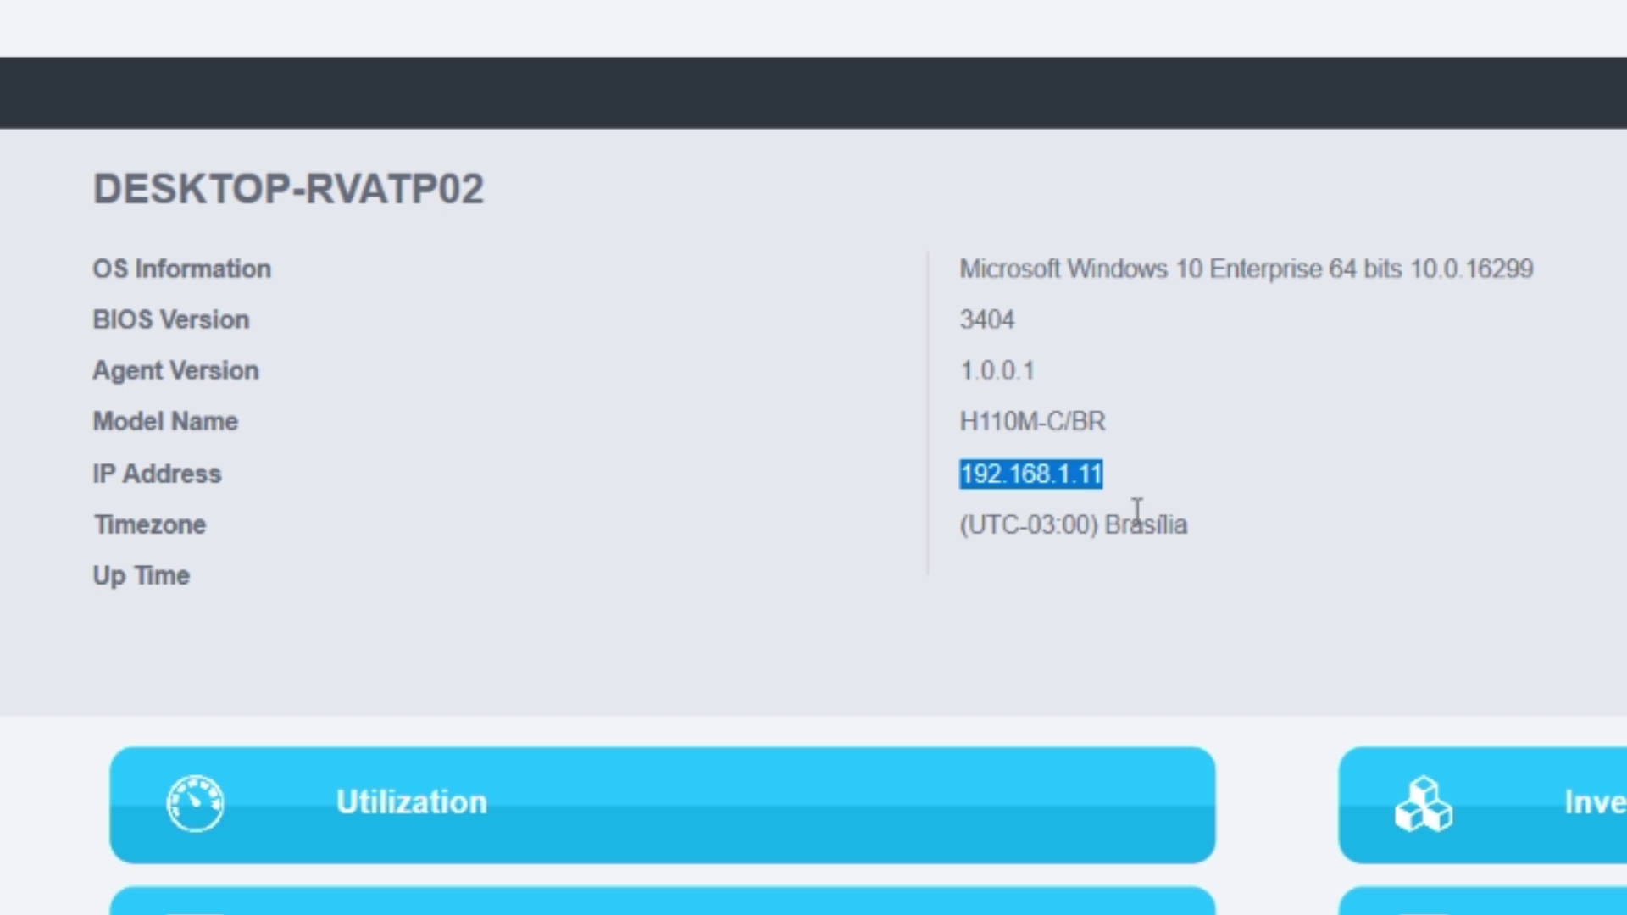
drag(964, 527, 1227, 532)
click(1147, 580)
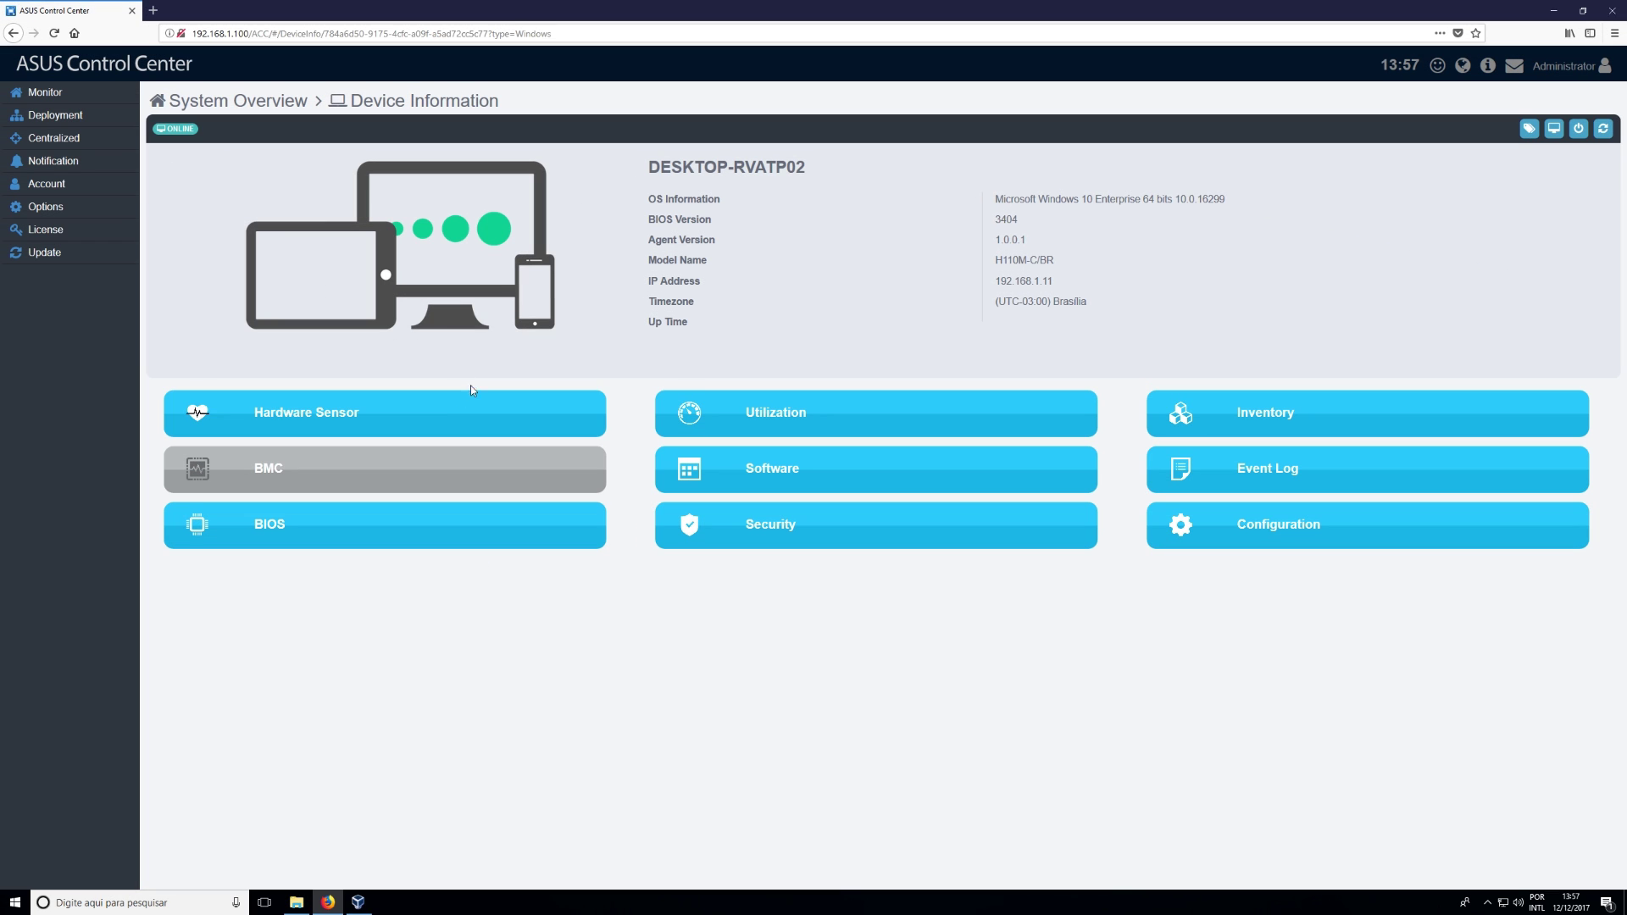
Step: Review the client's Hardware Sensor and Utilization pages, then open its BIOS details
click(363, 428)
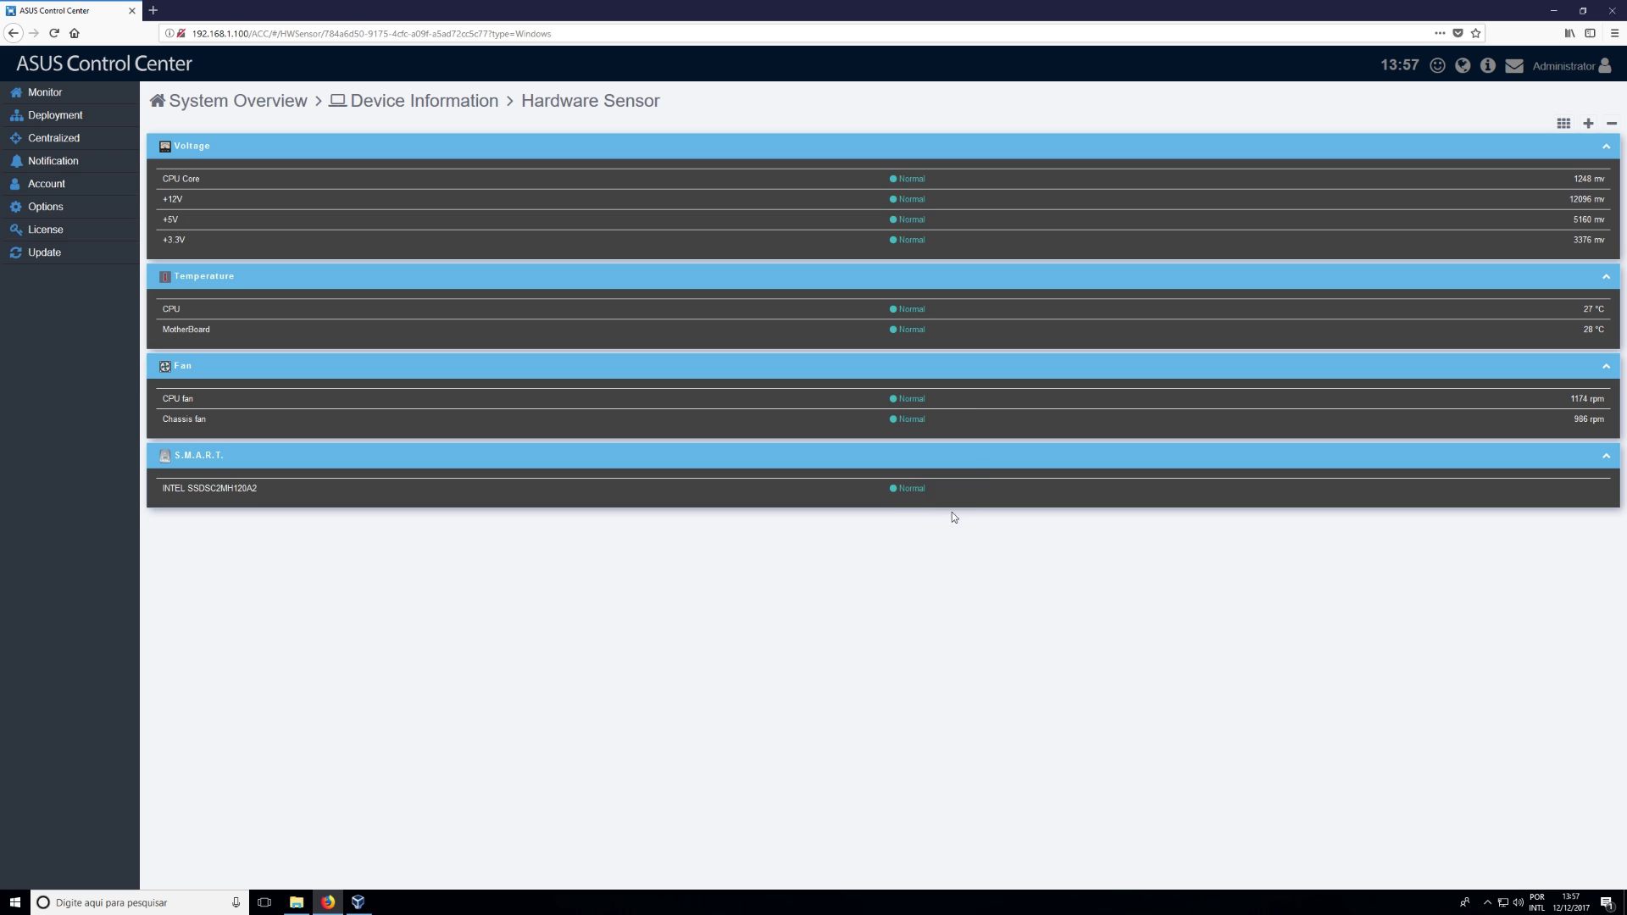
click(466, 100)
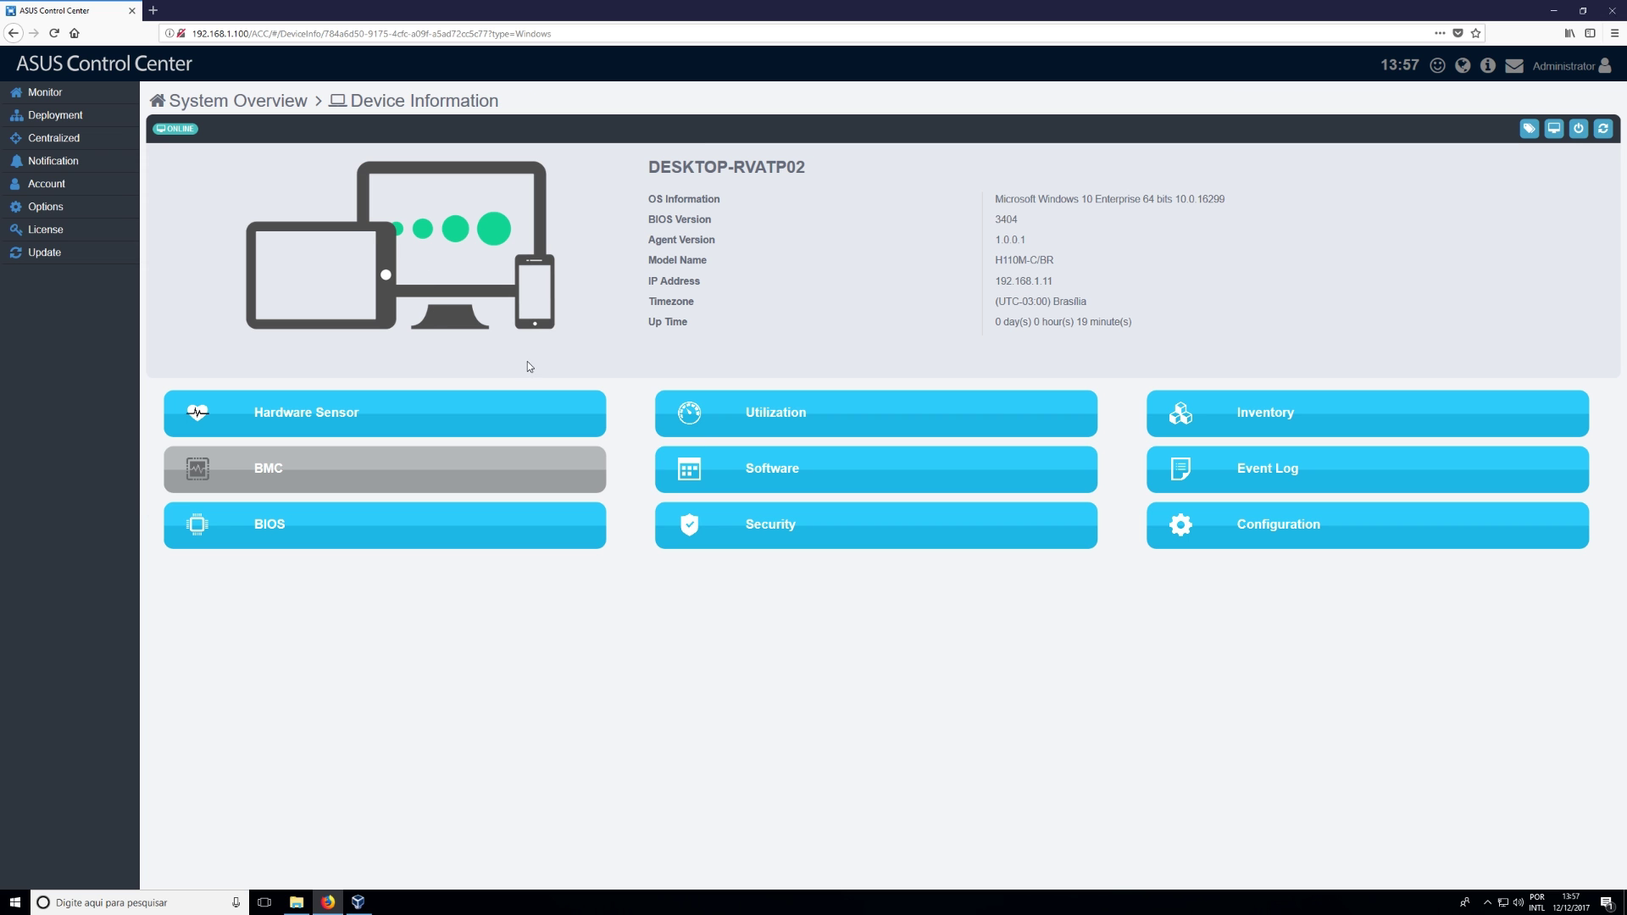
click(807, 421)
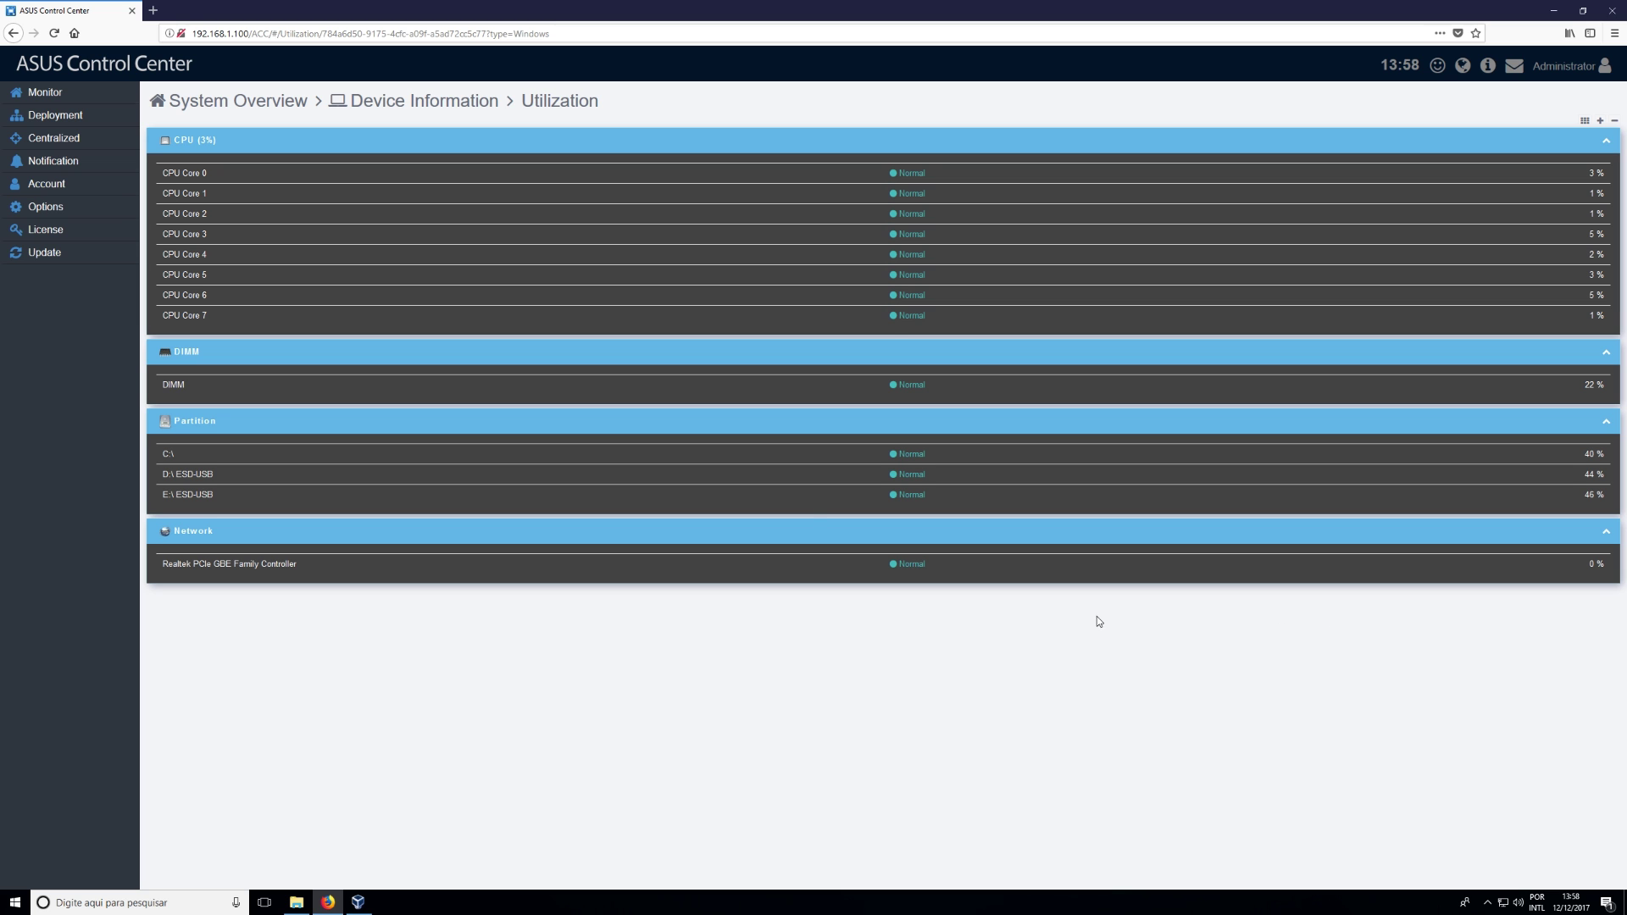
click(454, 104)
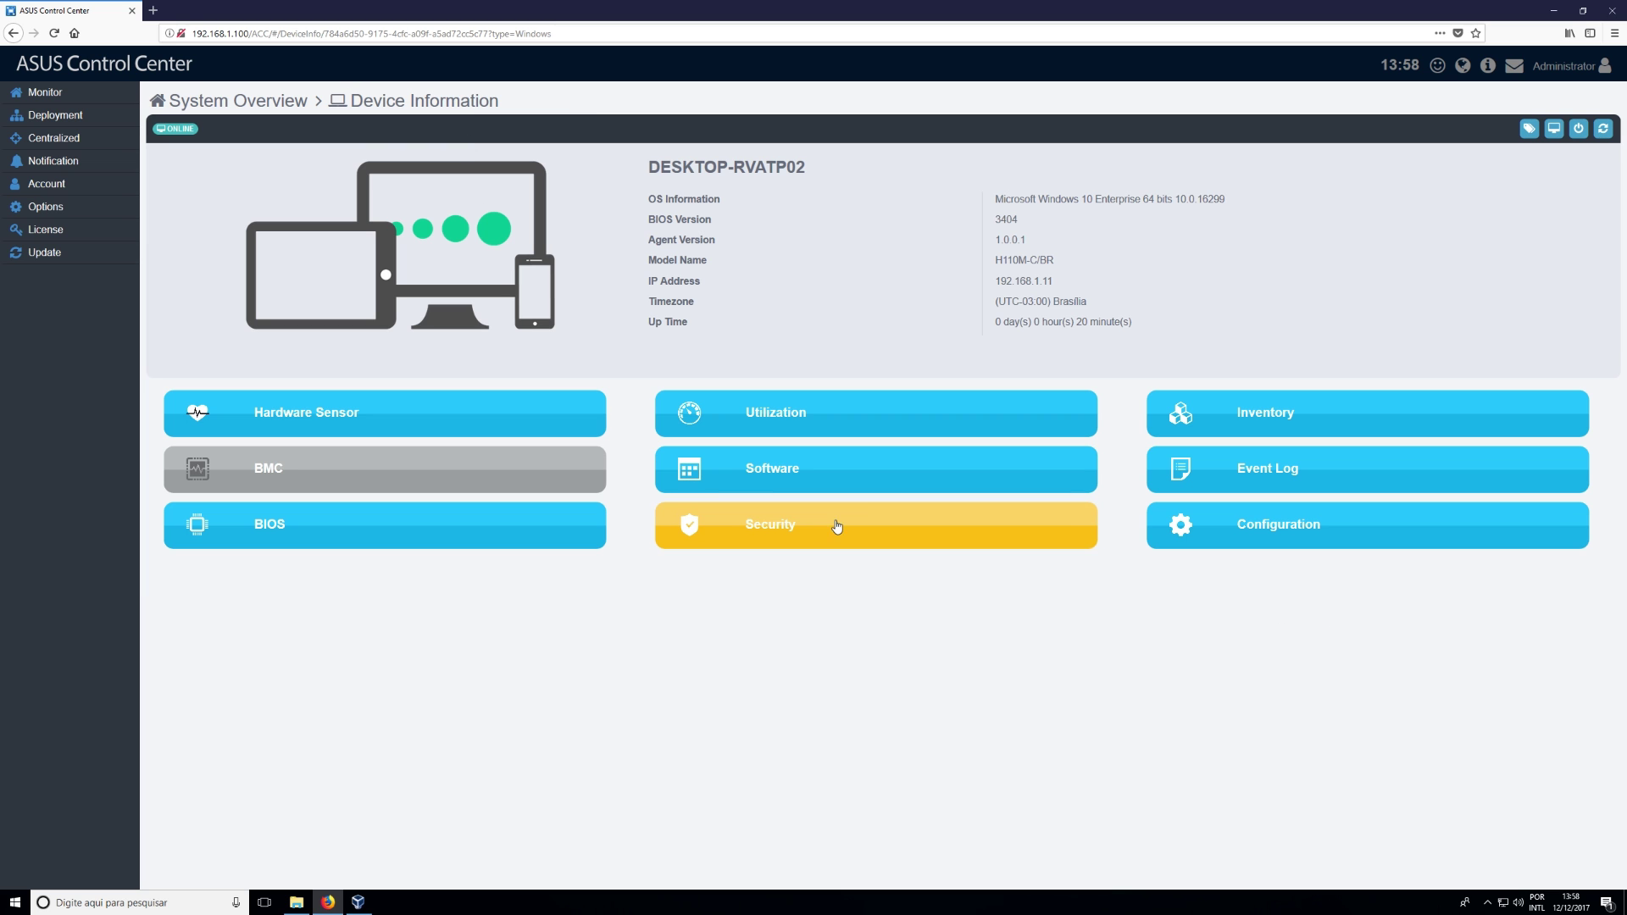
click(413, 532)
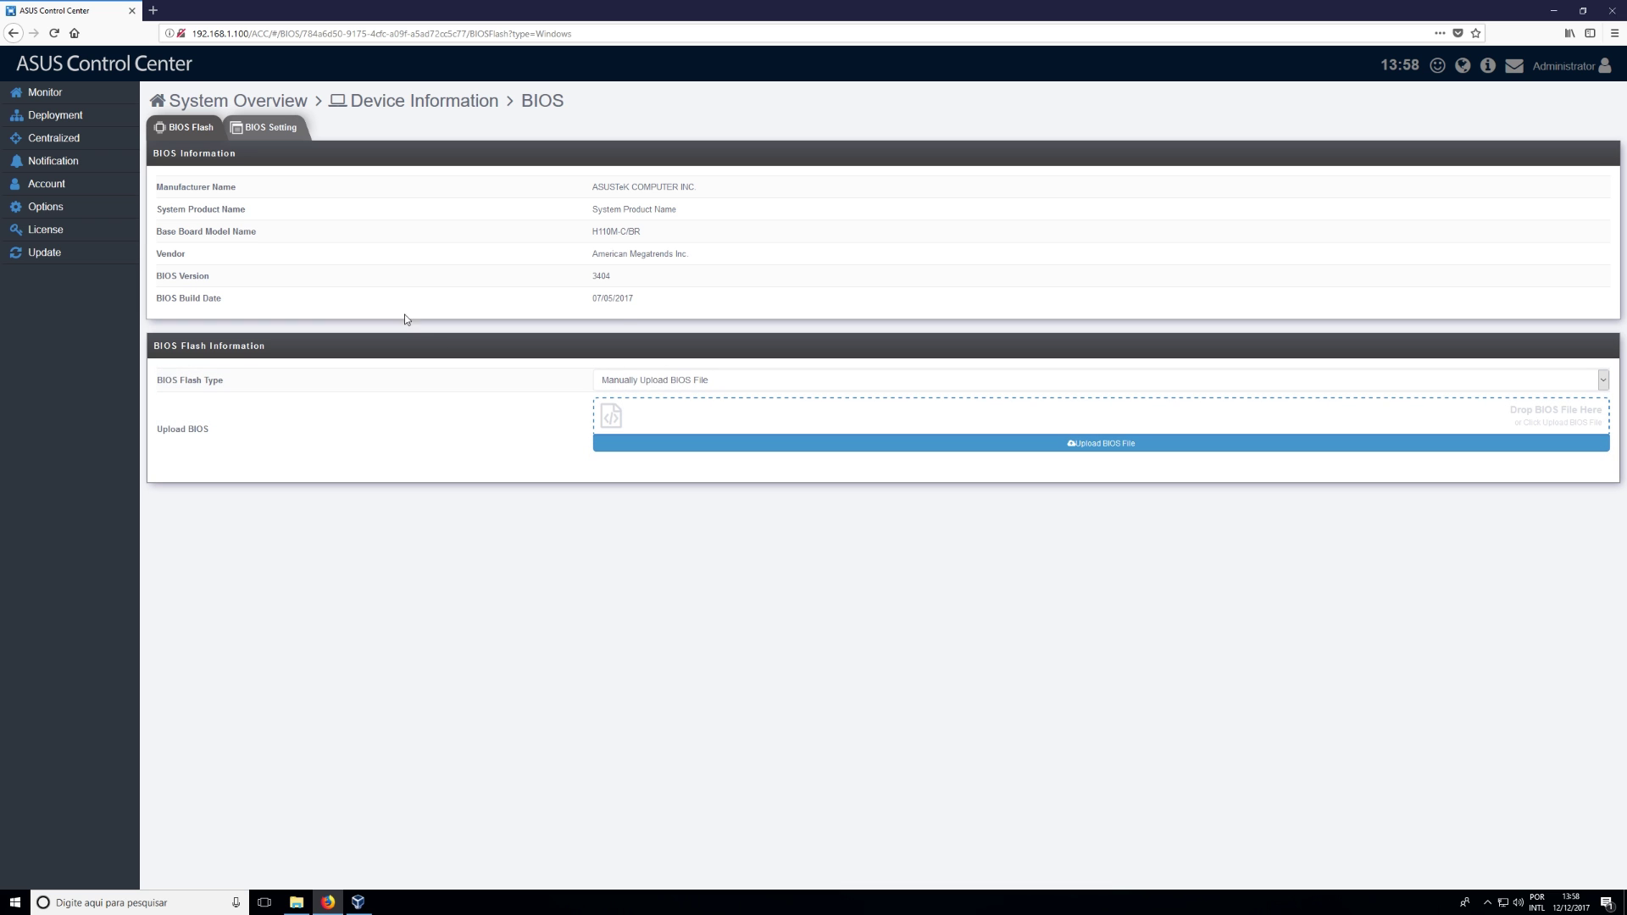
Step: Review DESKTOP-RVATP02's BIOS settings and installed-software list, then return to its Device Information page
click(284, 132)
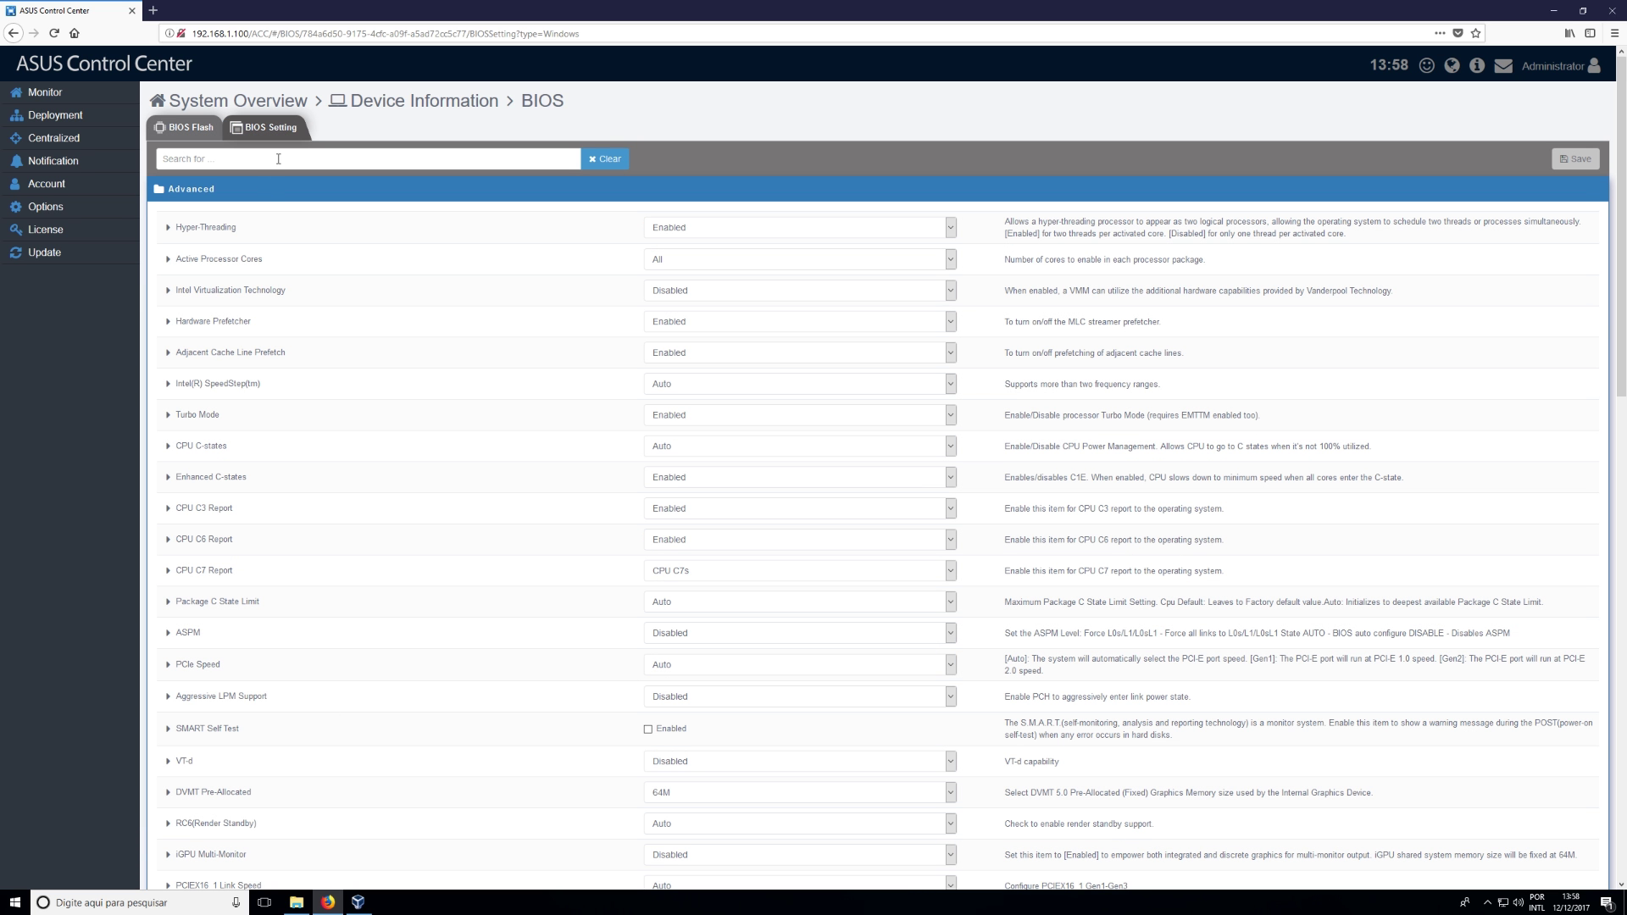
click(437, 100)
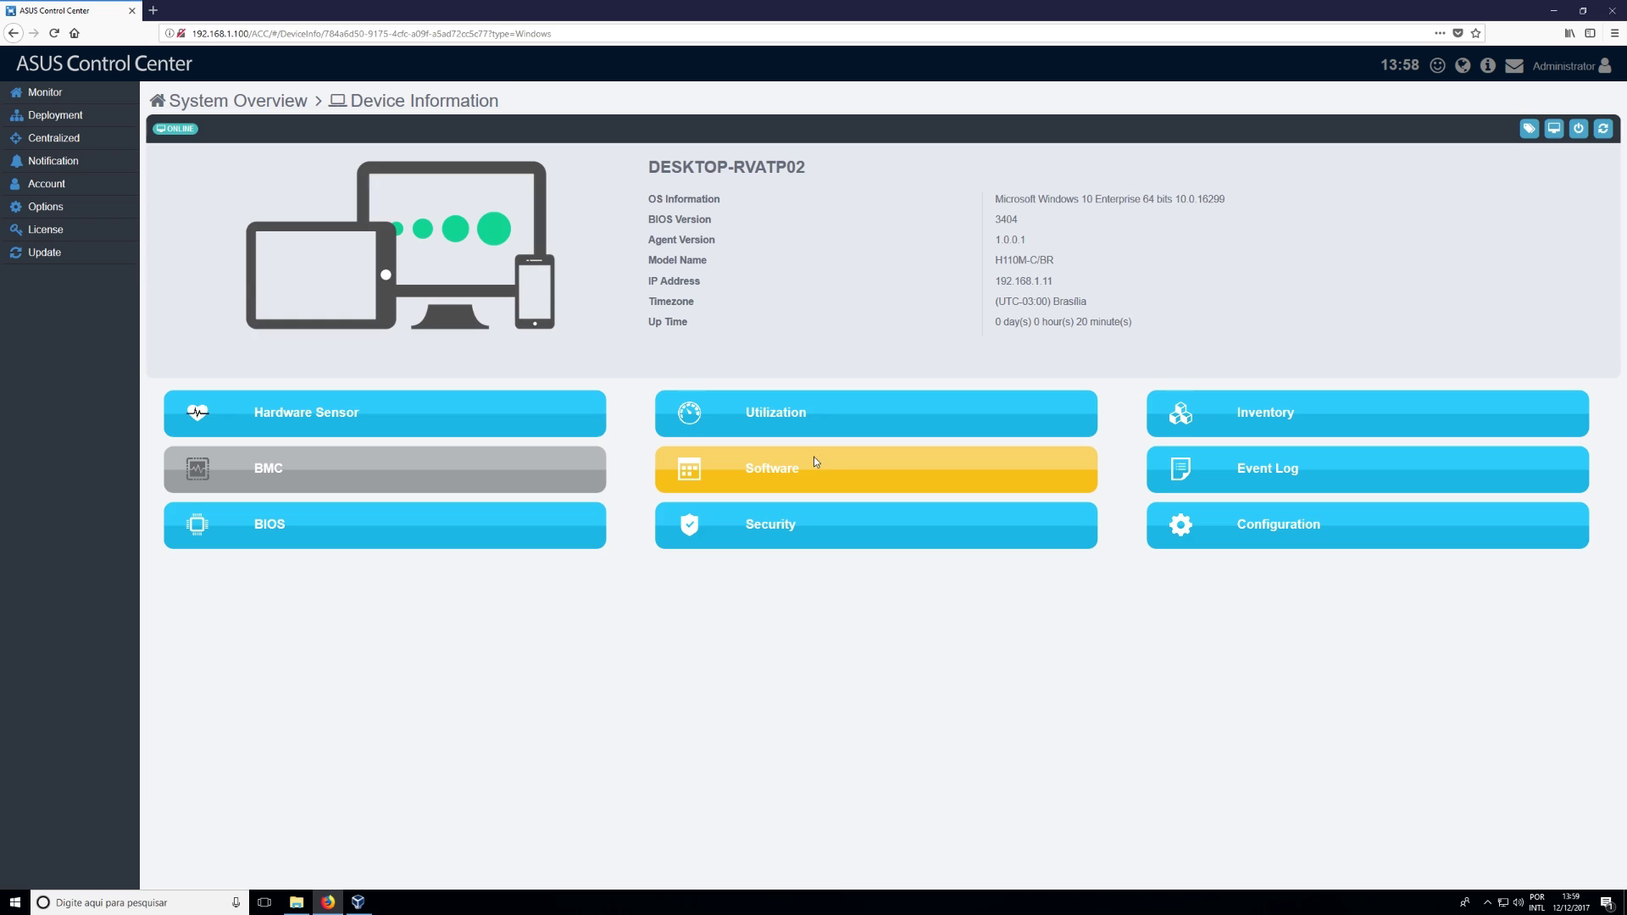
click(820, 462)
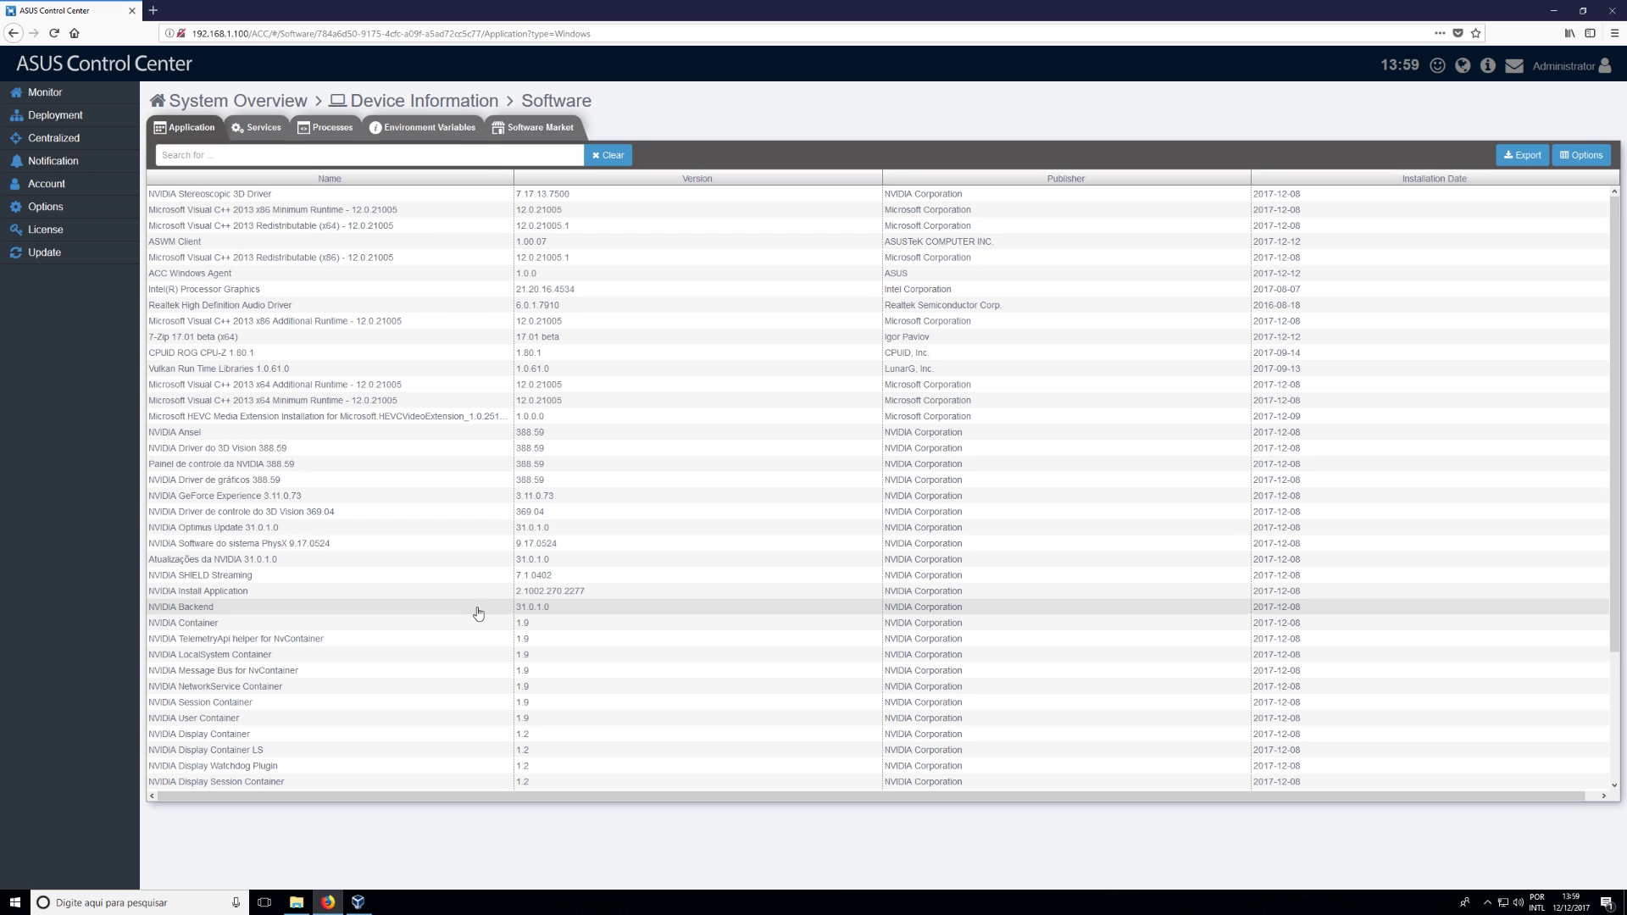
scroll(459, 663, down, 3)
scroll(459, 662, up, 3)
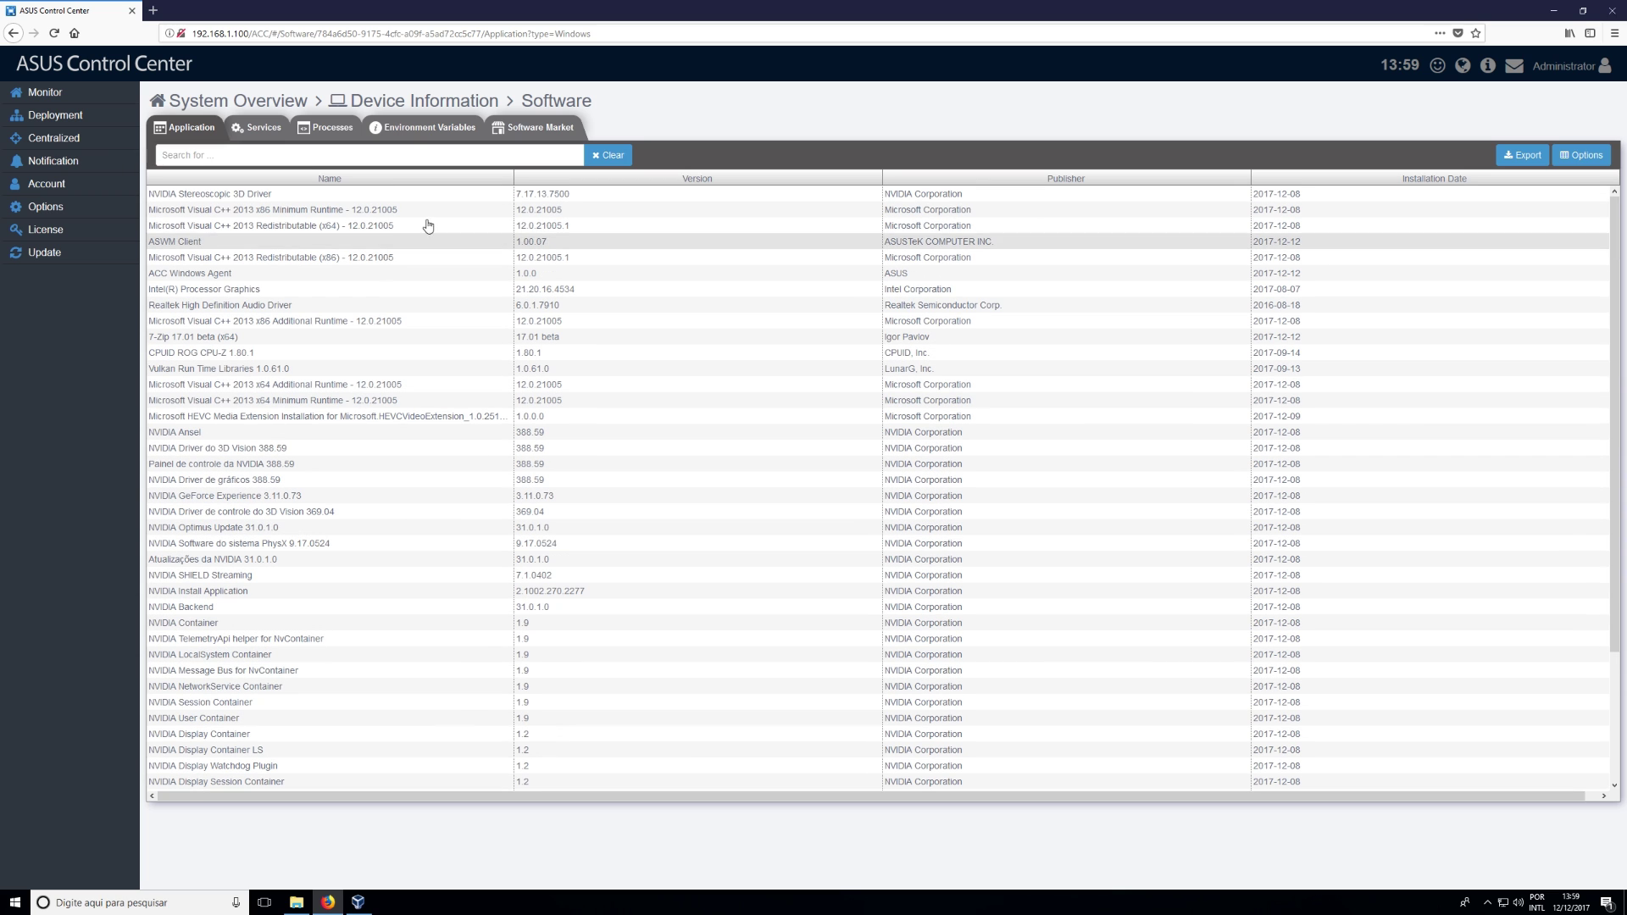
click(406, 102)
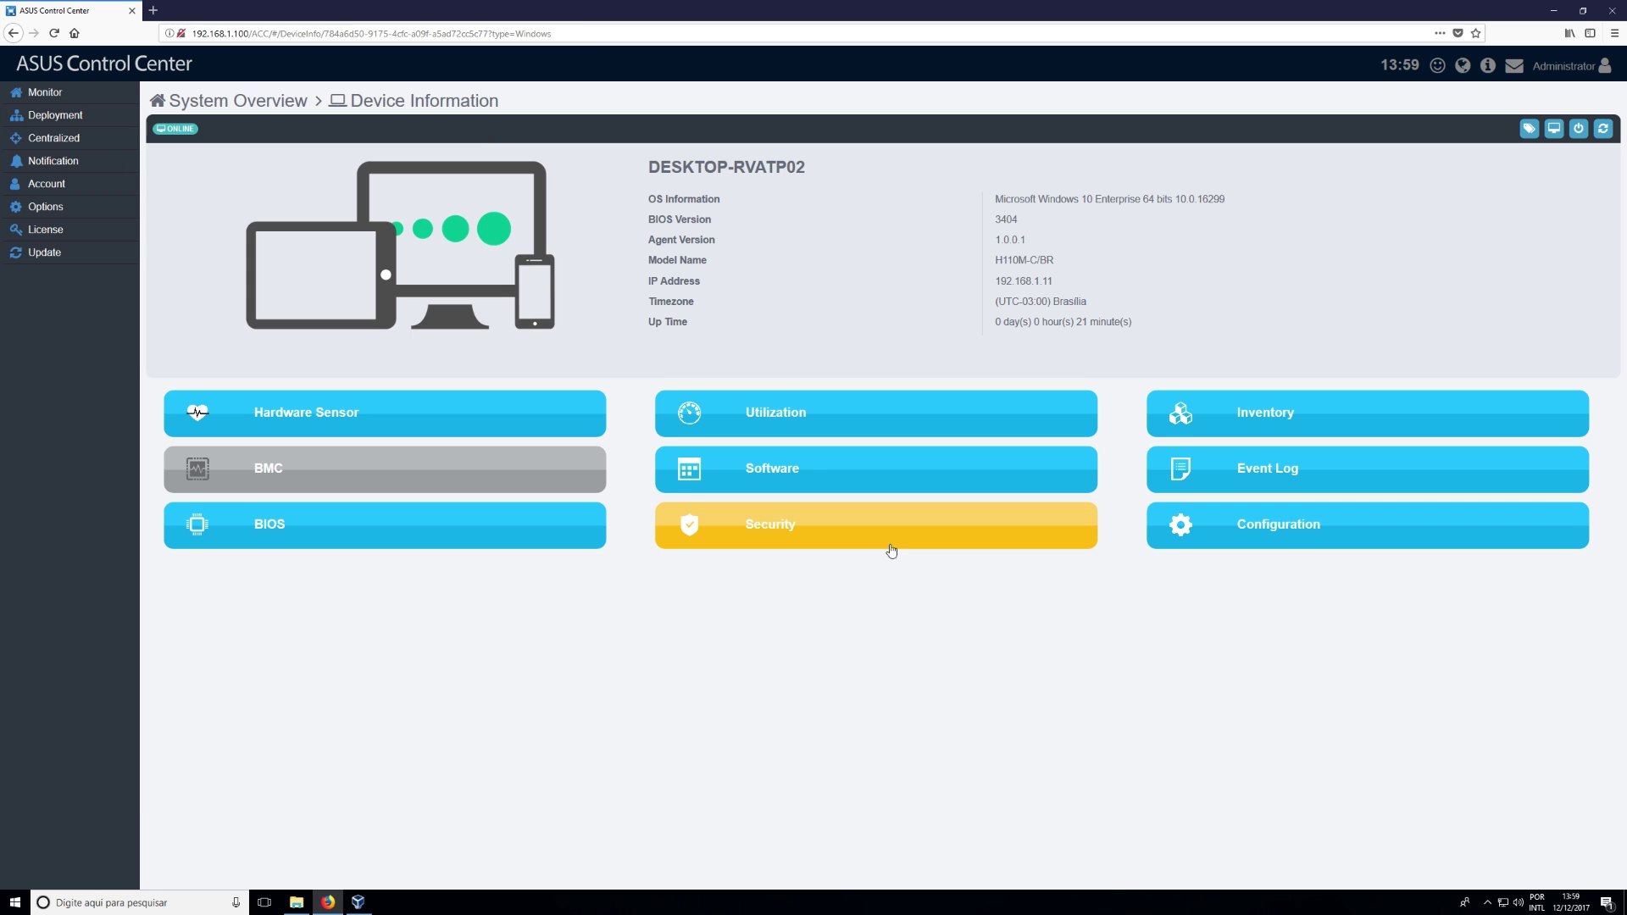
click(886, 534)
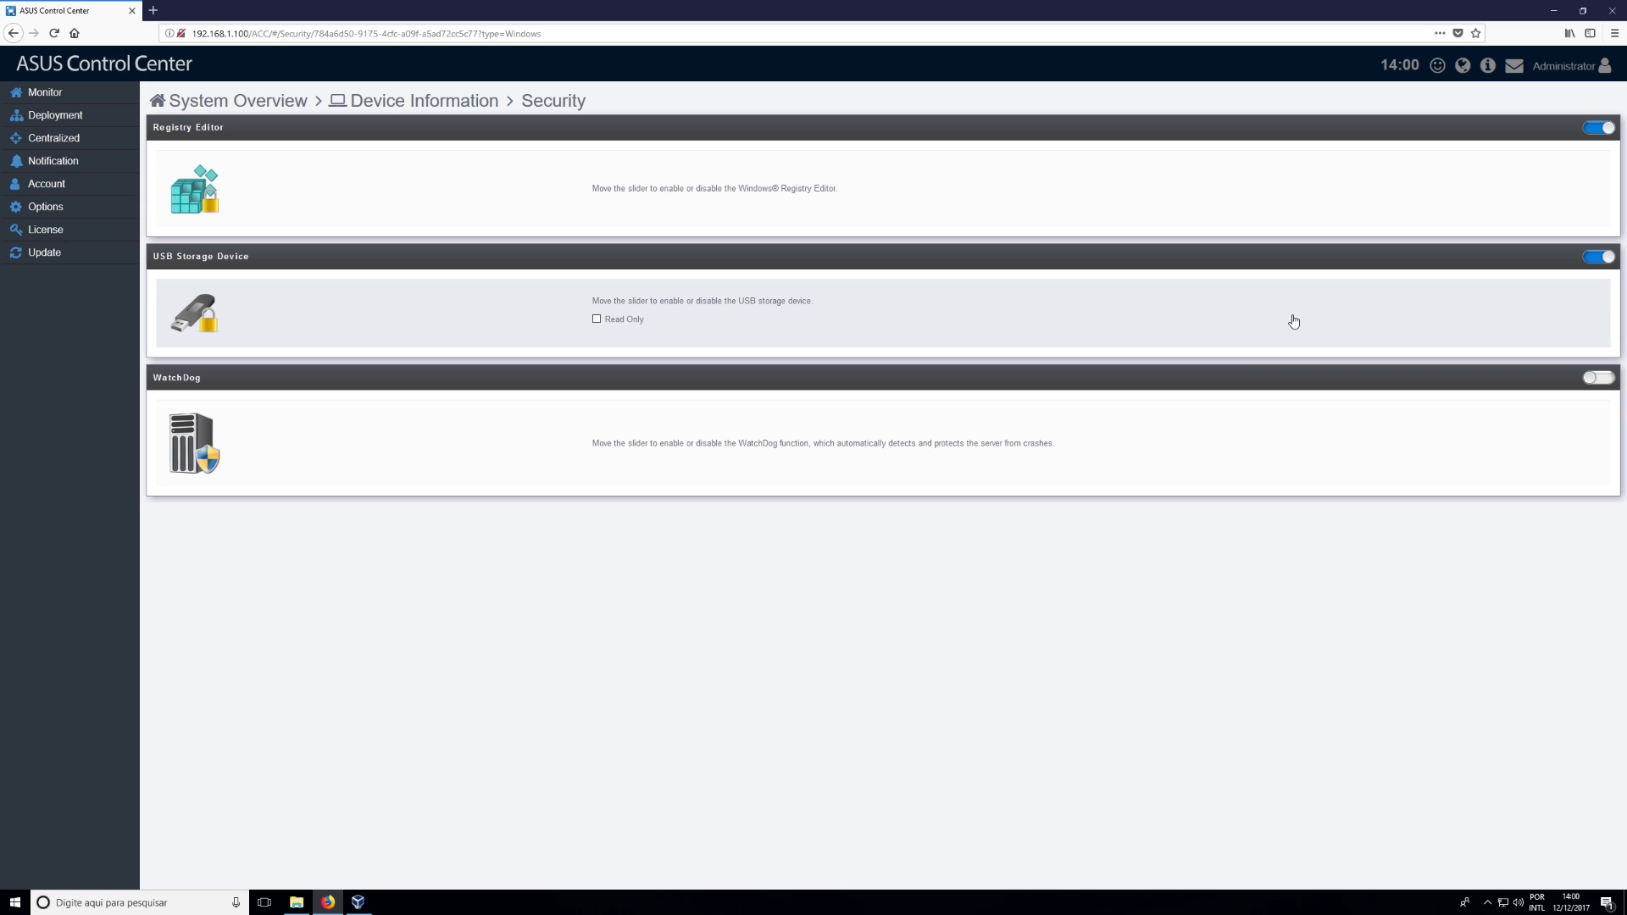
click(440, 102)
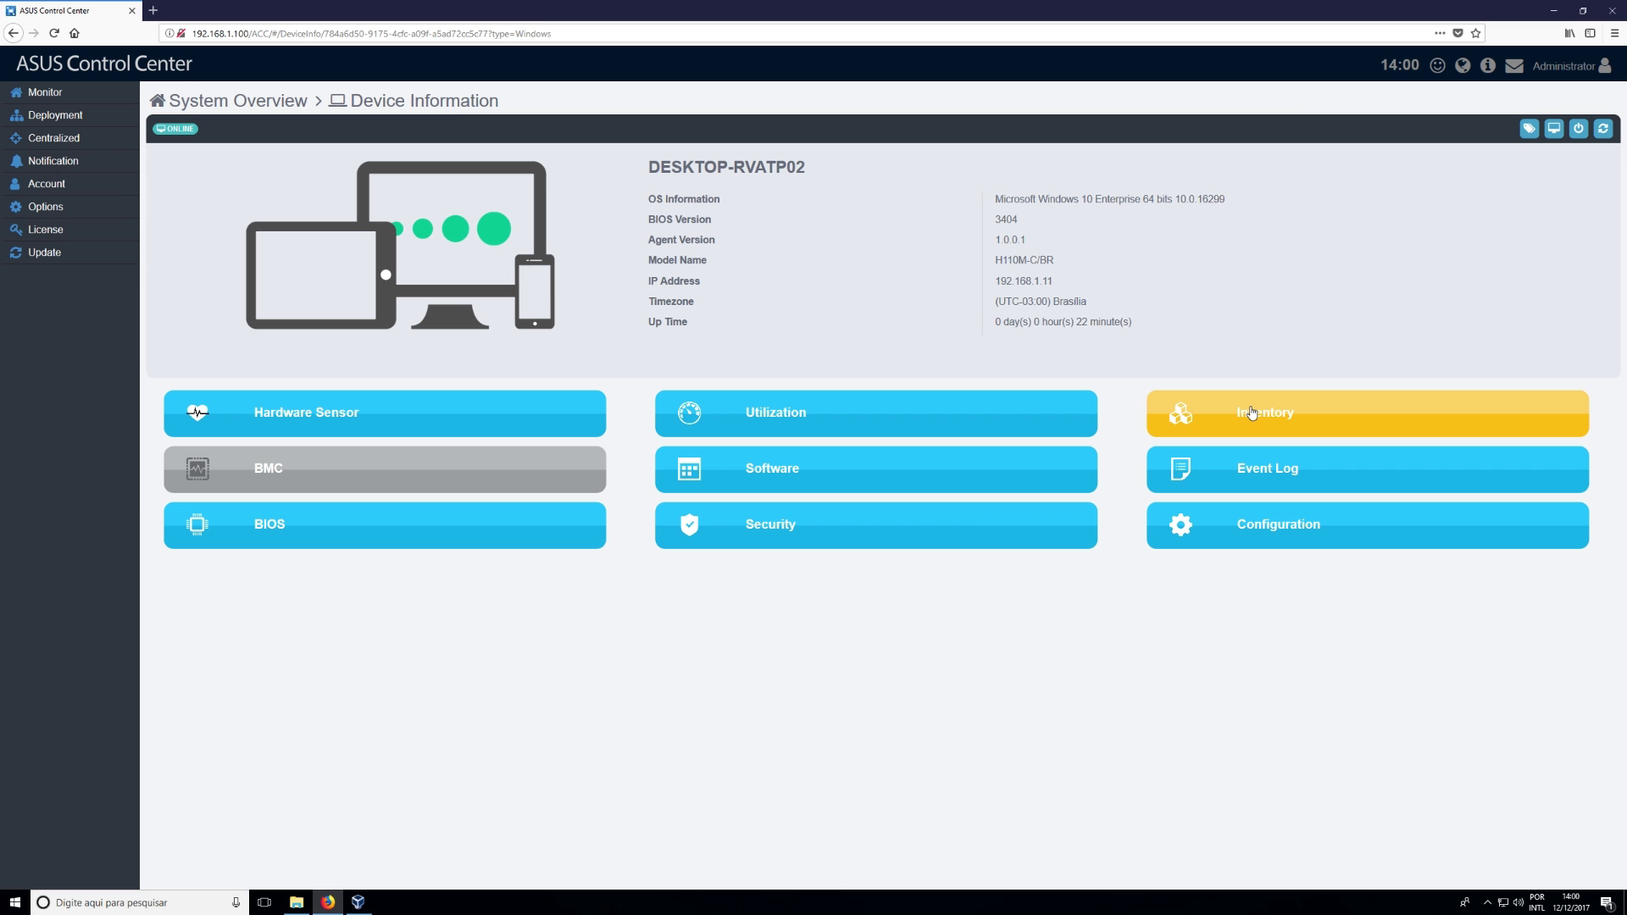
click(1252, 413)
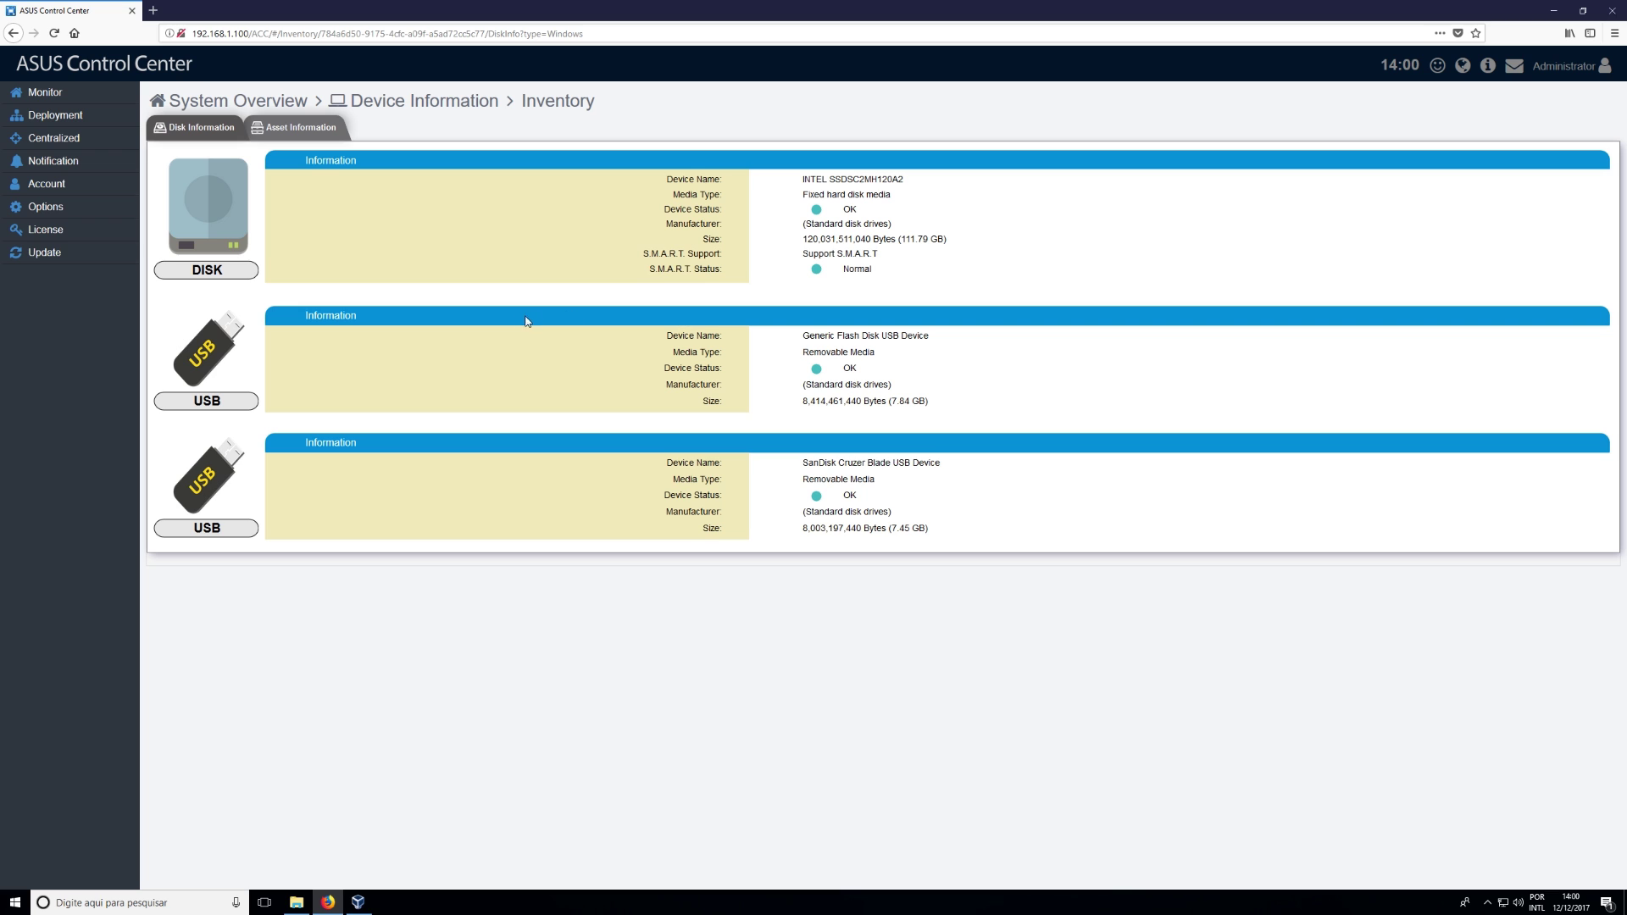
click(269, 133)
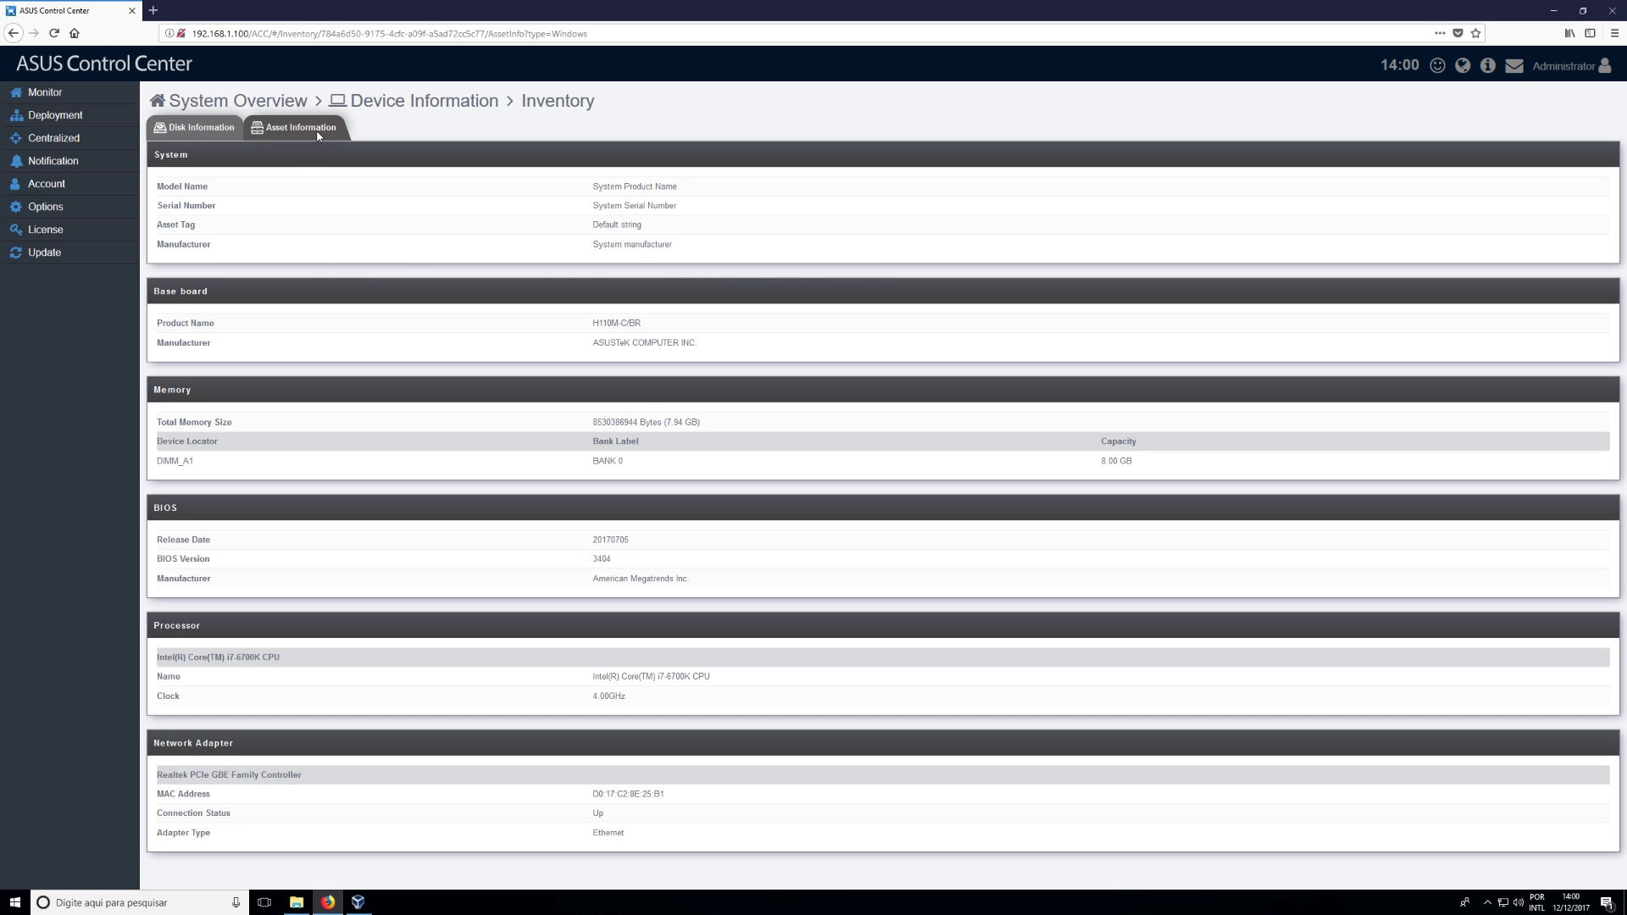
click(462, 104)
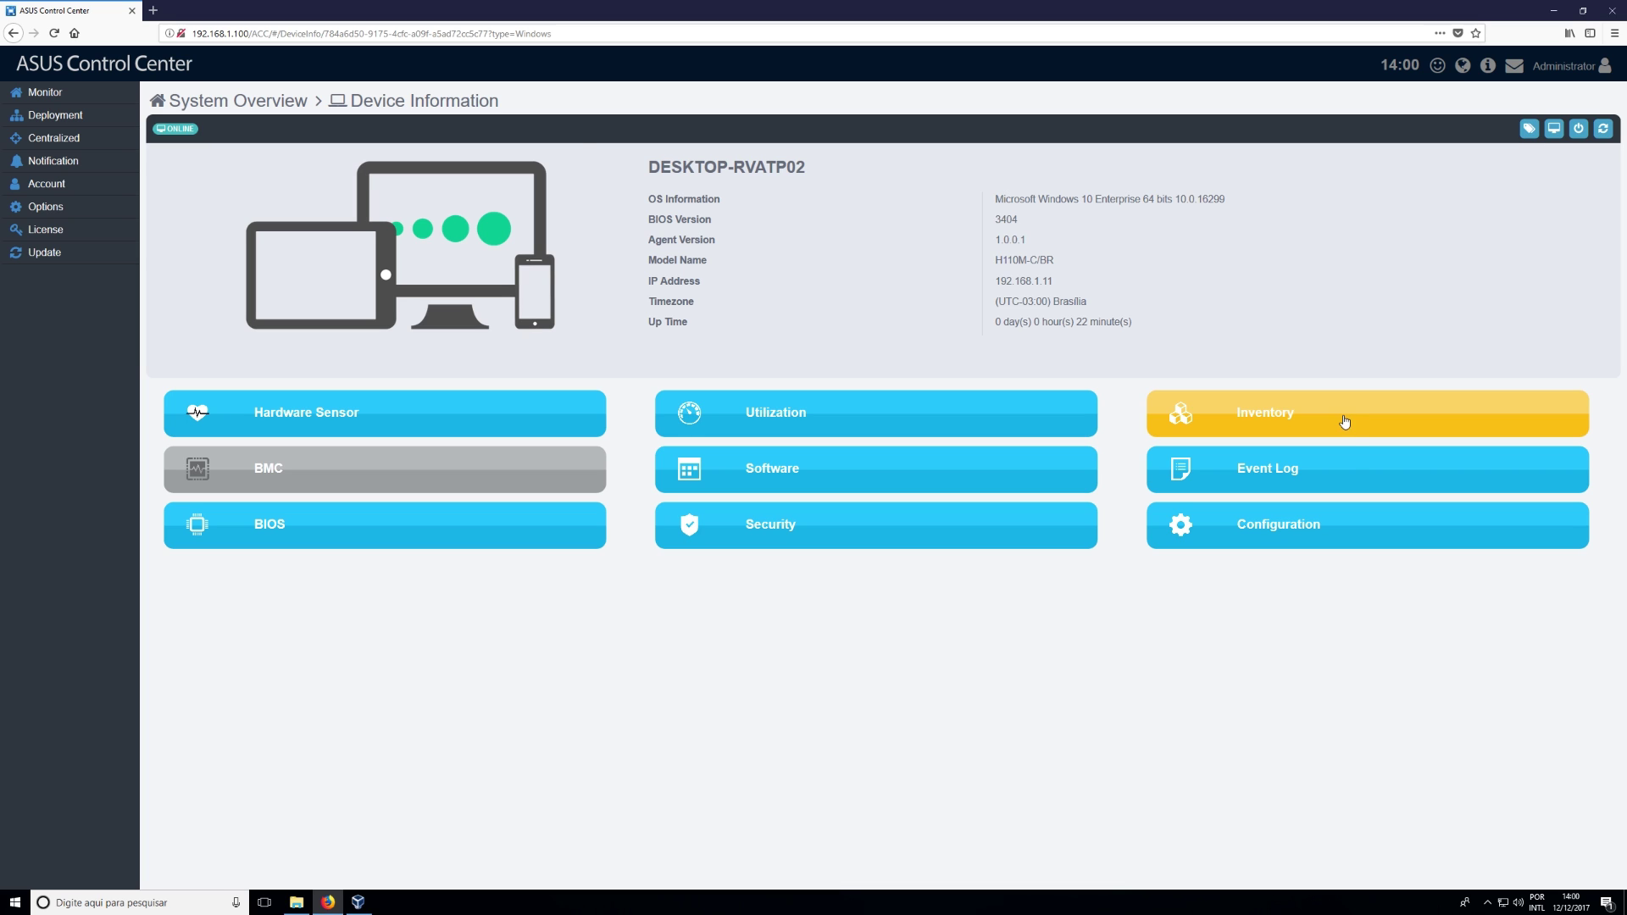
Step: Check DESKTOP-RVATP02's event log and agent configuration, then return to the System Overview dashboard
click(1323, 475)
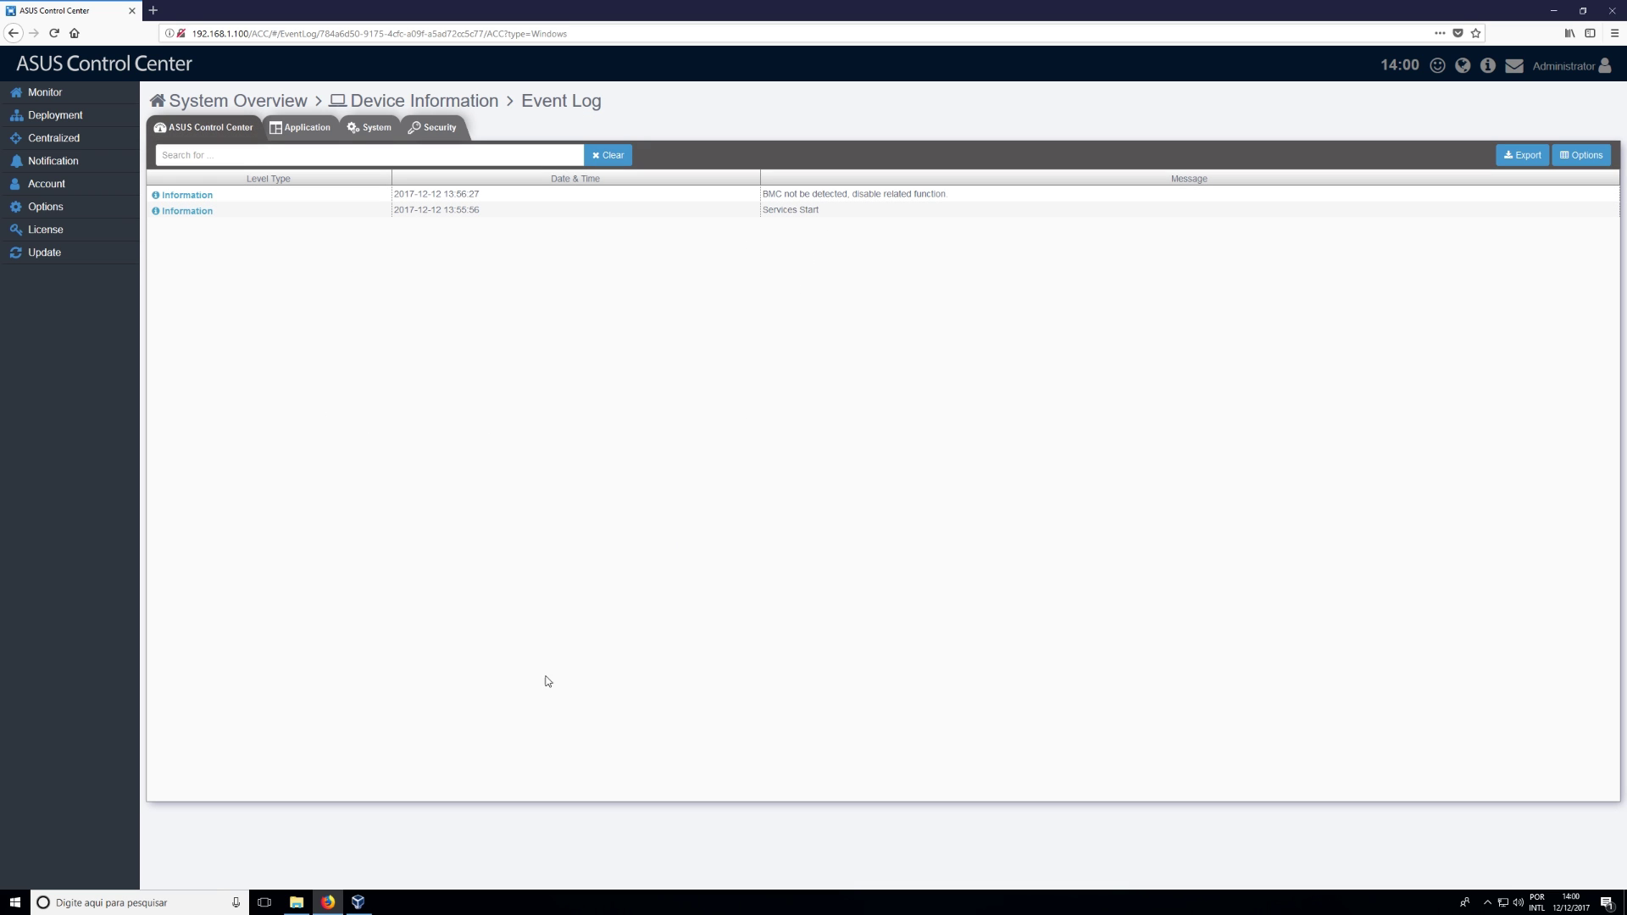
click(425, 105)
click(1335, 549)
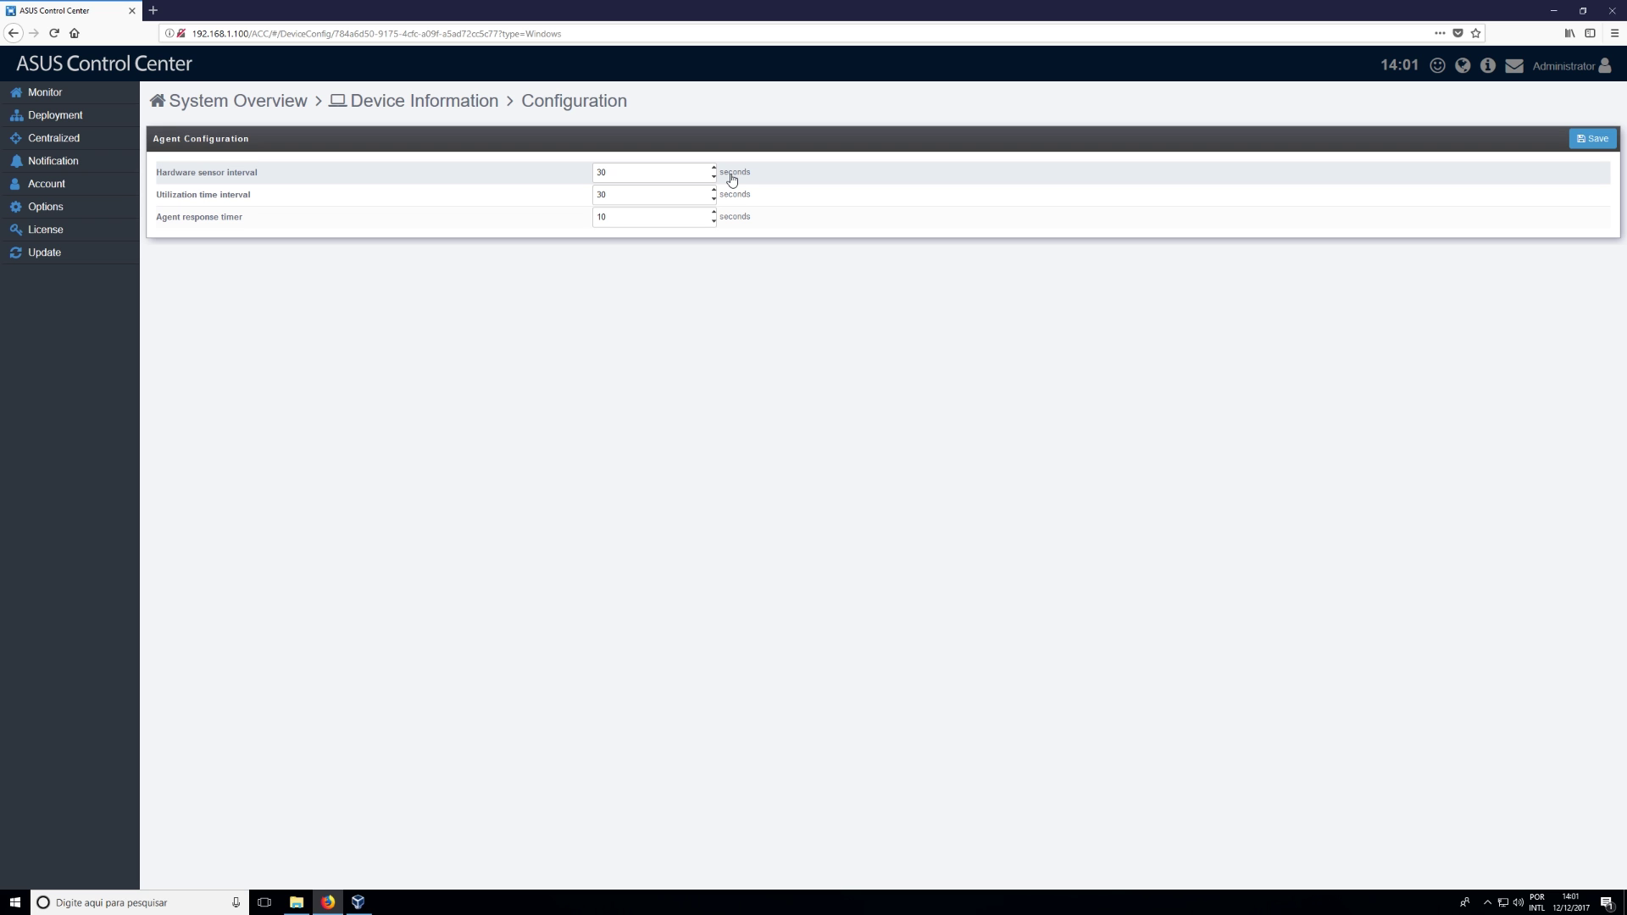
click(429, 103)
click(259, 104)
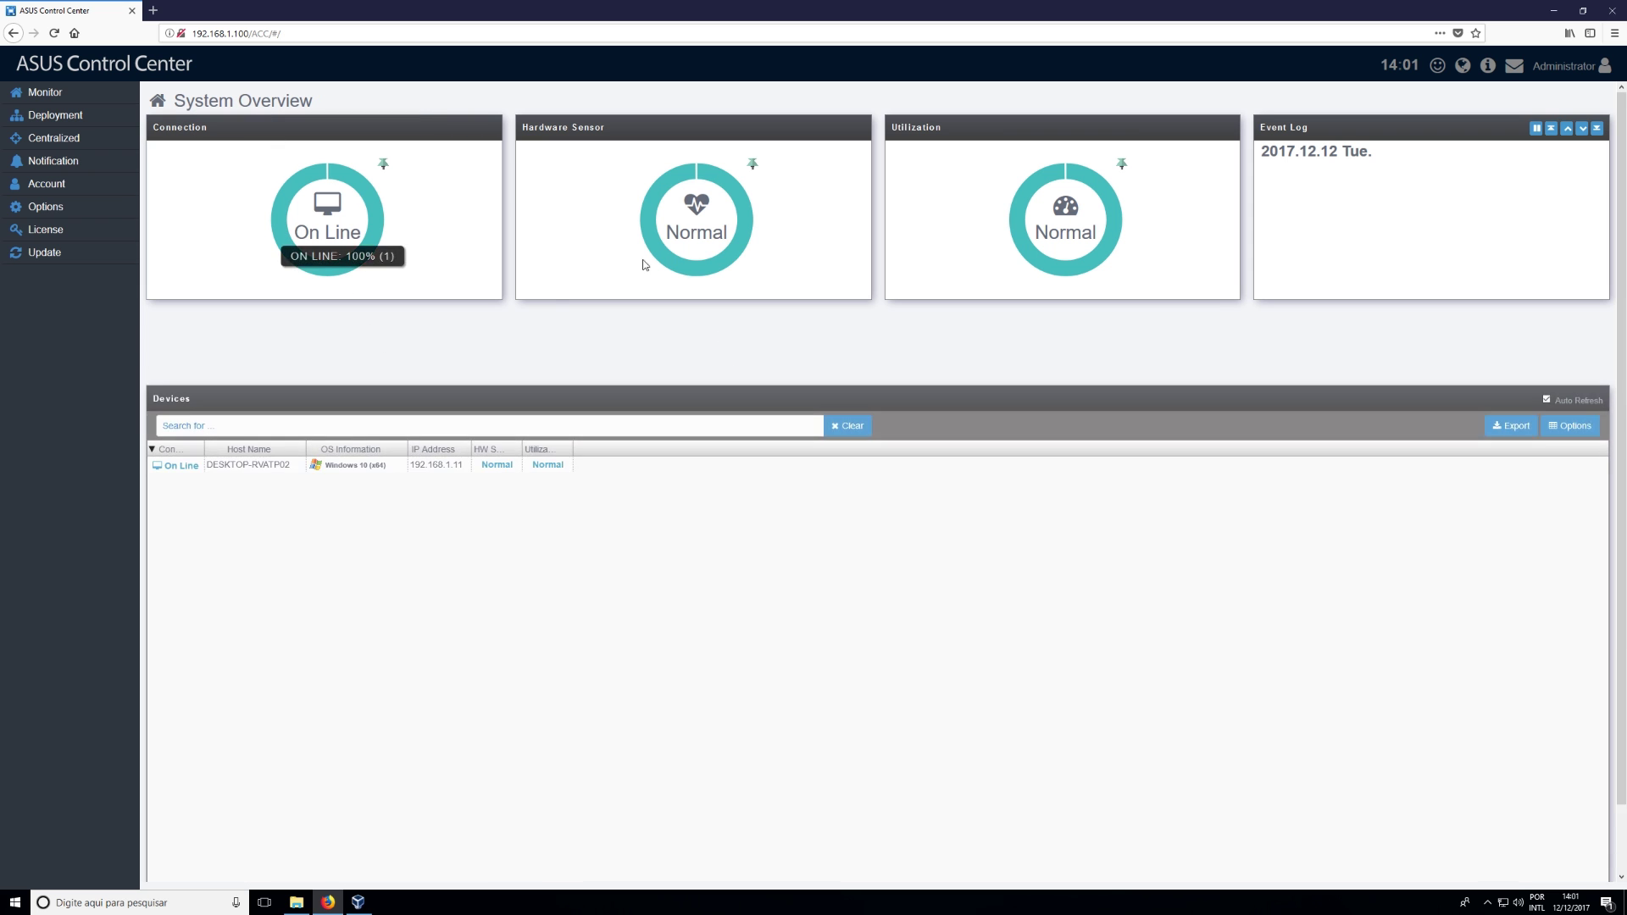